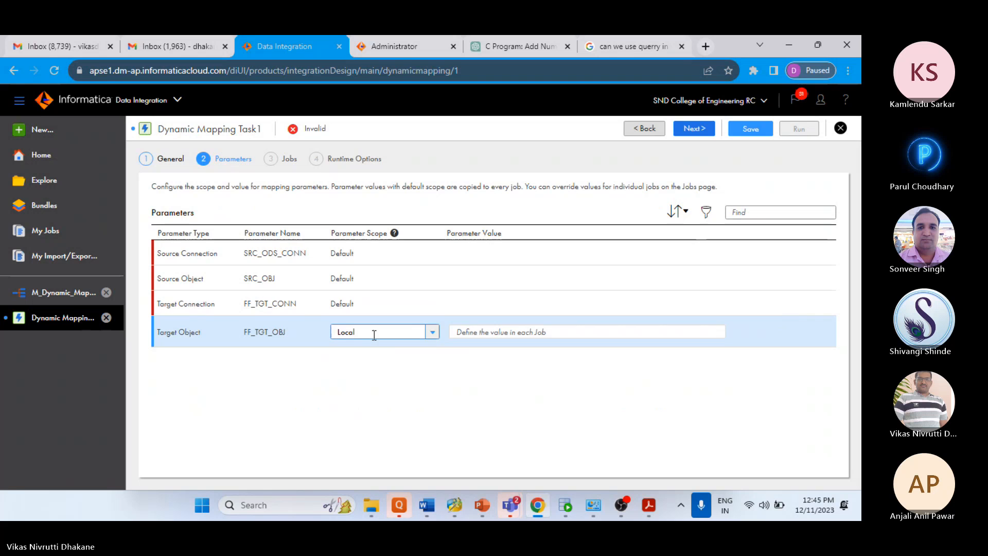
- Set the Target Object parameter's scope to Default and check the parameter scope definitions in the PDF slides
click(371, 333)
click(371, 351)
click(388, 381)
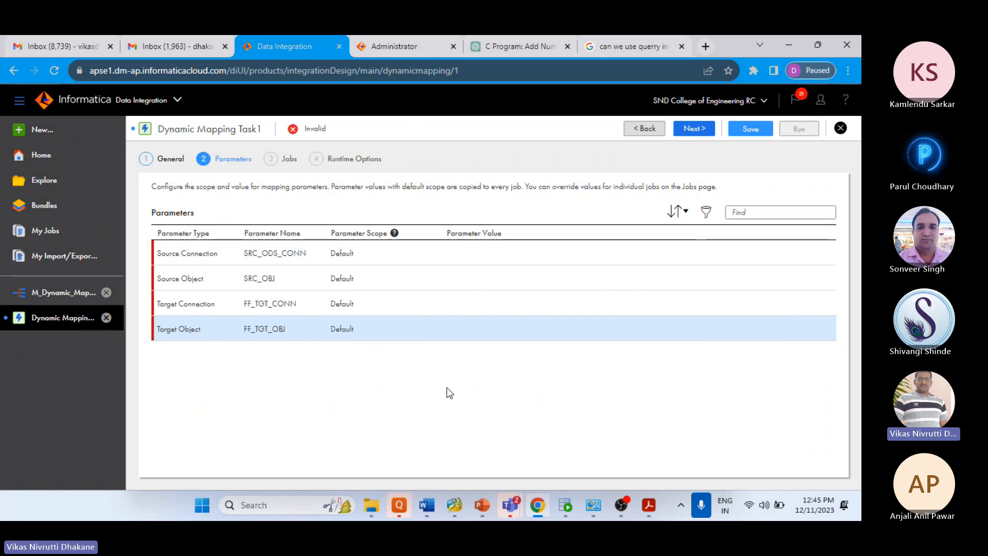
click(648, 505)
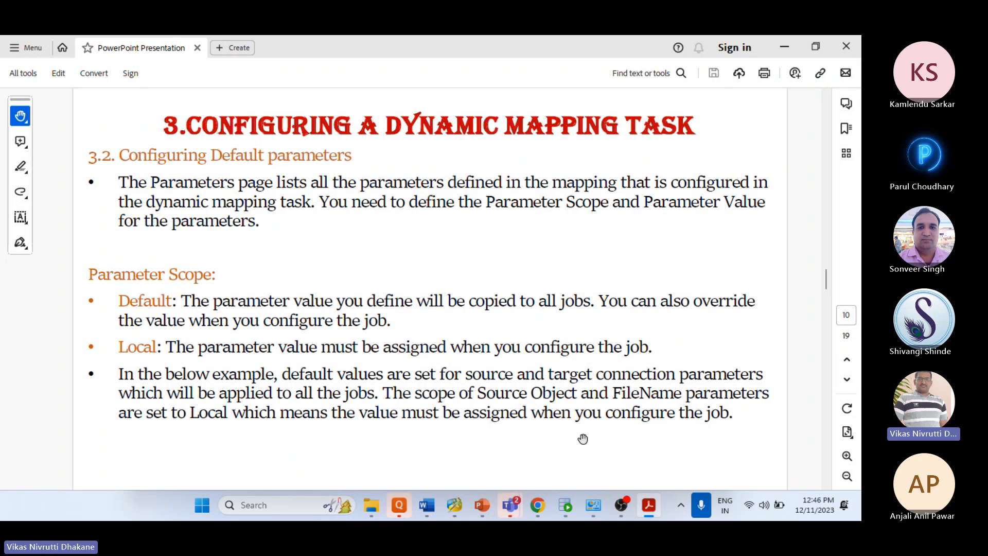
click(535, 504)
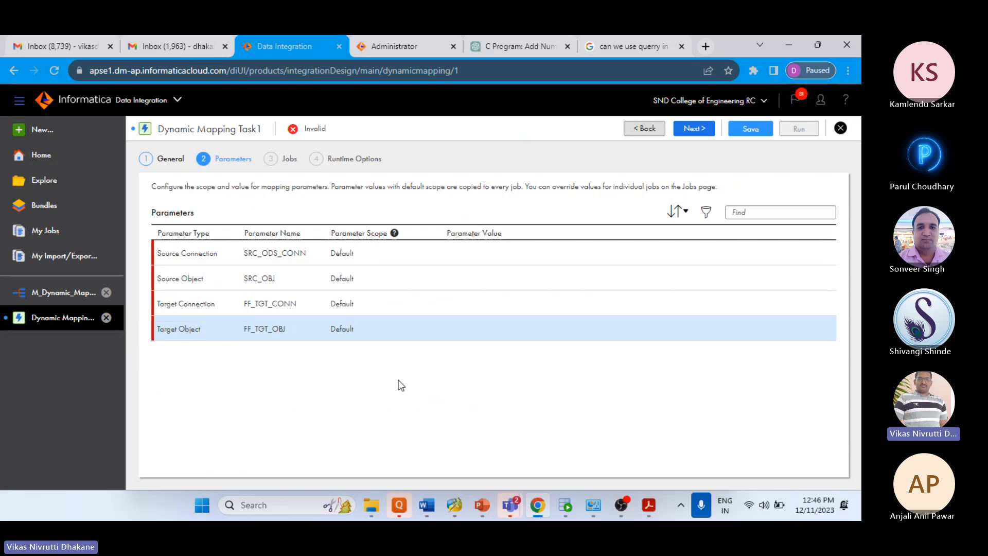
- Assign the Oracle (Oracle) connection as the value of the SRC_ODS_CONN source connection parameter
click(434, 284)
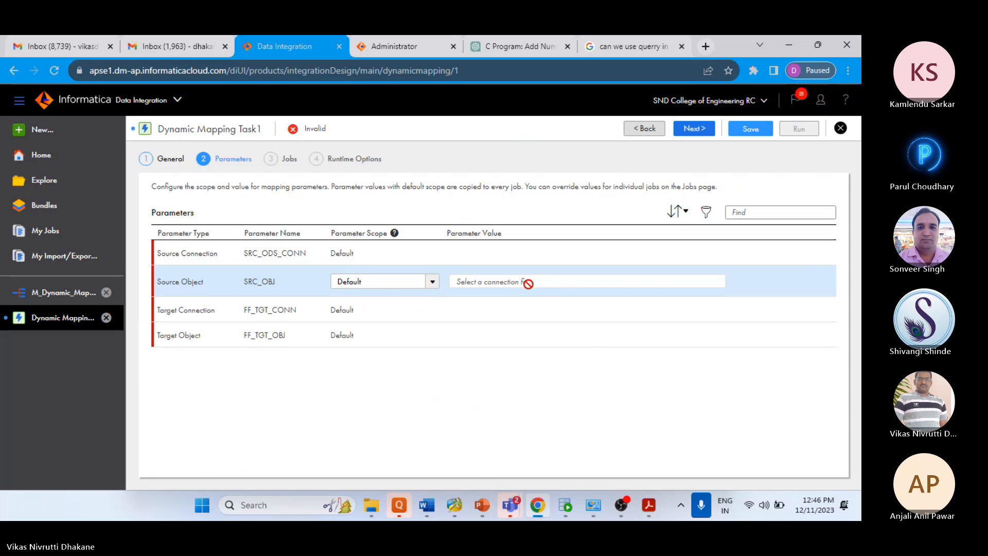
click(495, 281)
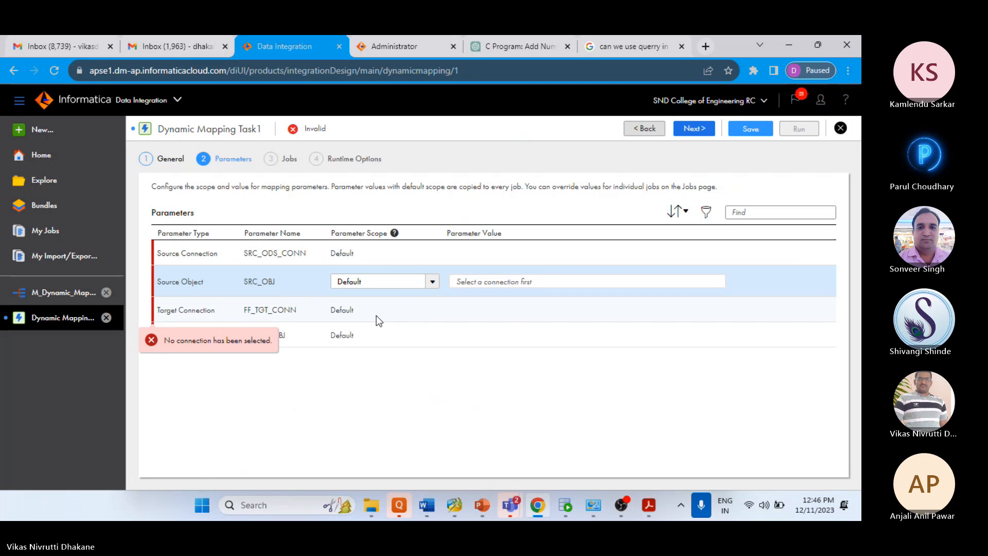
click(493, 250)
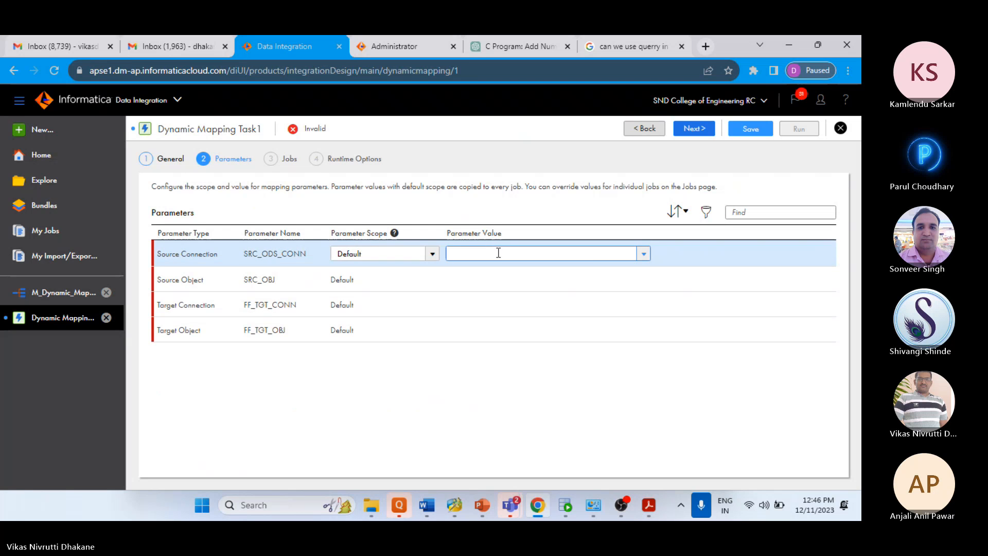
click(631, 274)
click(585, 256)
click(644, 255)
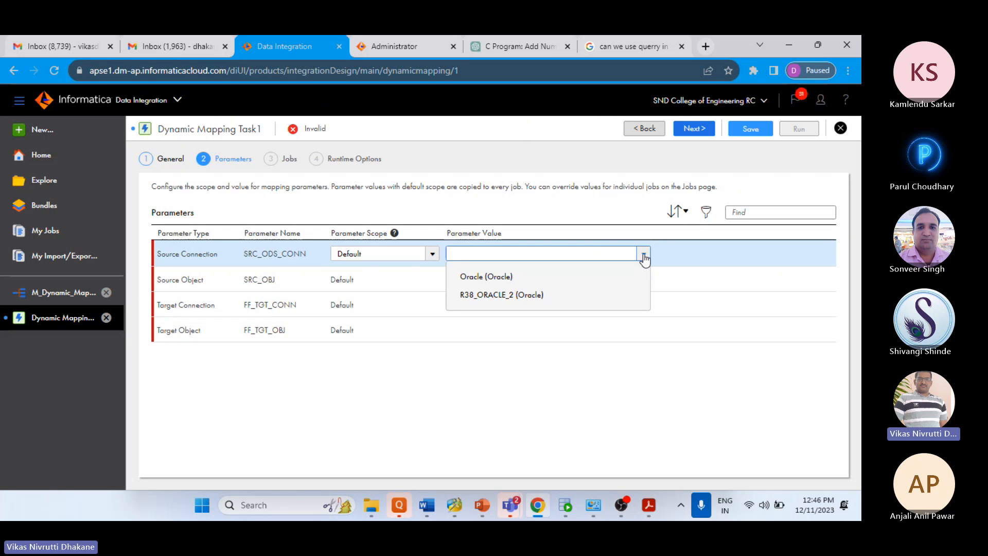
click(511, 279)
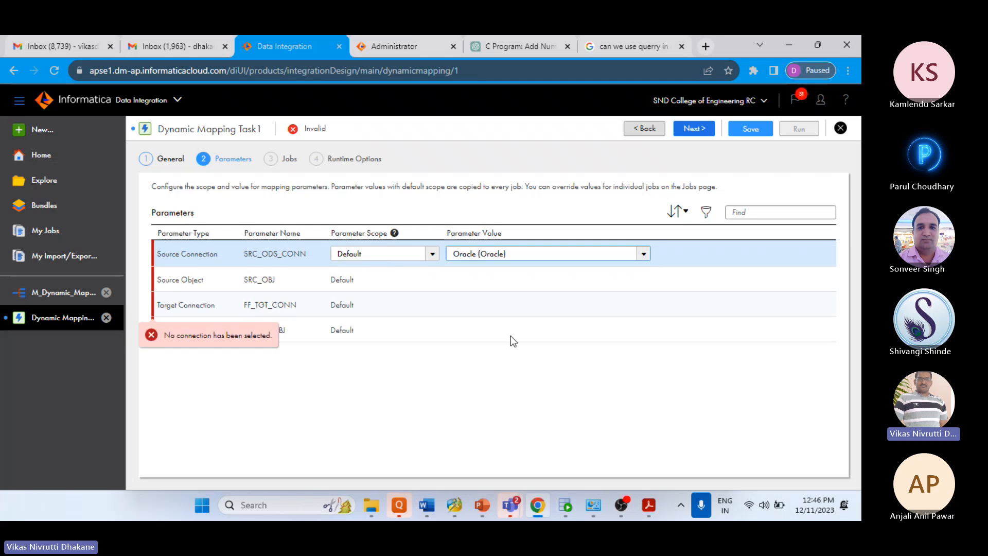
click(498, 394)
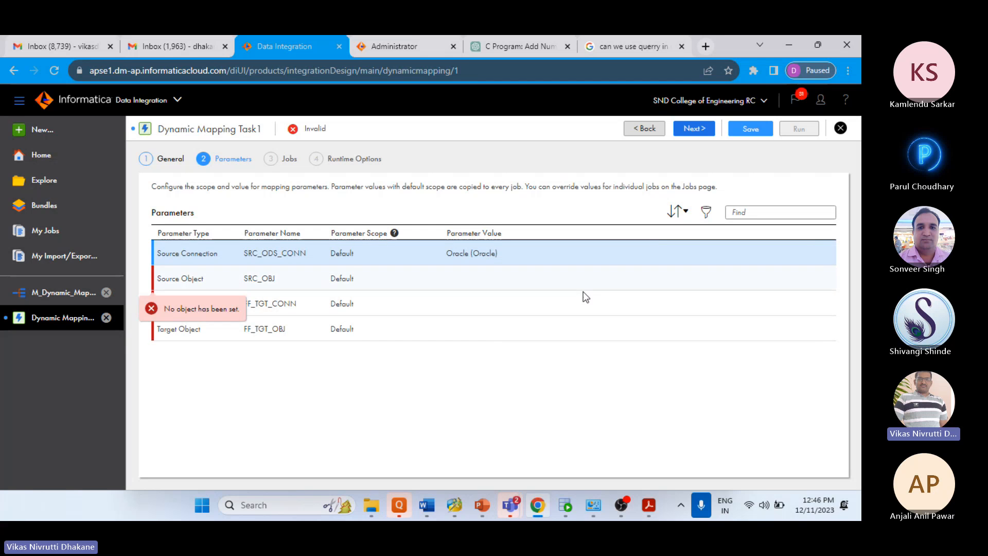
- Set the SRC_OBJ source object parameter to the REGIONS table, keeping the source type Single
click(547, 274)
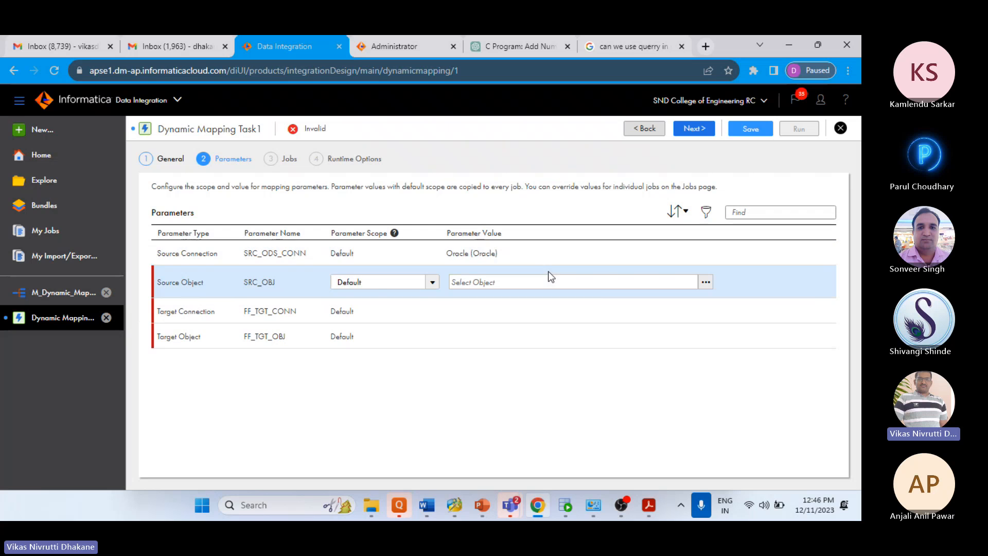
click(703, 283)
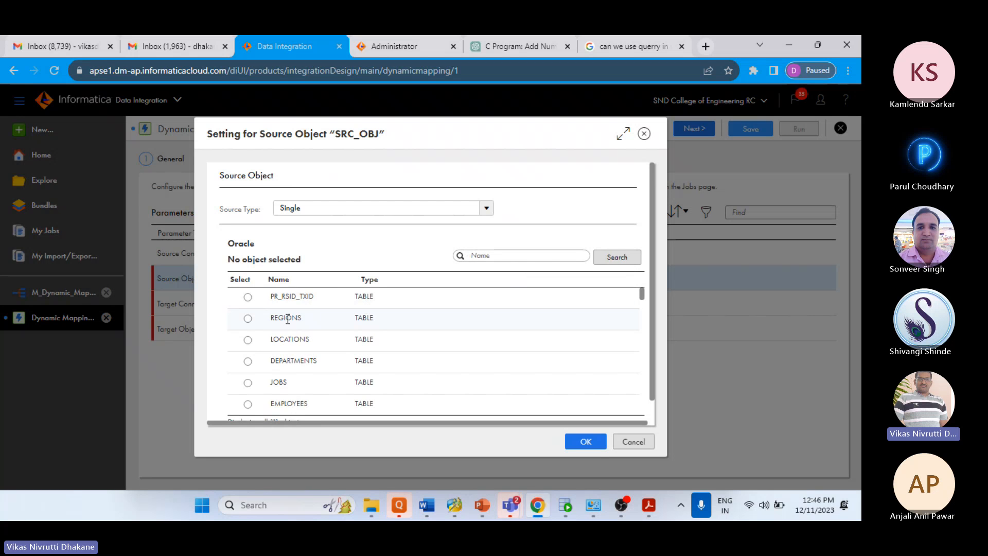
click(288, 319)
click(587, 443)
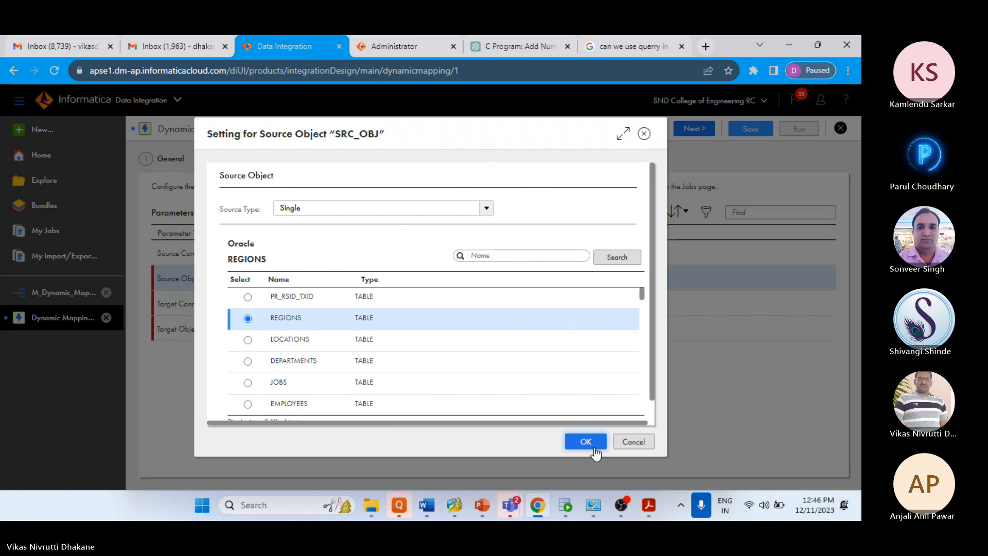
- Set the target connection parameter to FF_TGT (Flat File) and the target object parameter to abcd.csv
click(473, 304)
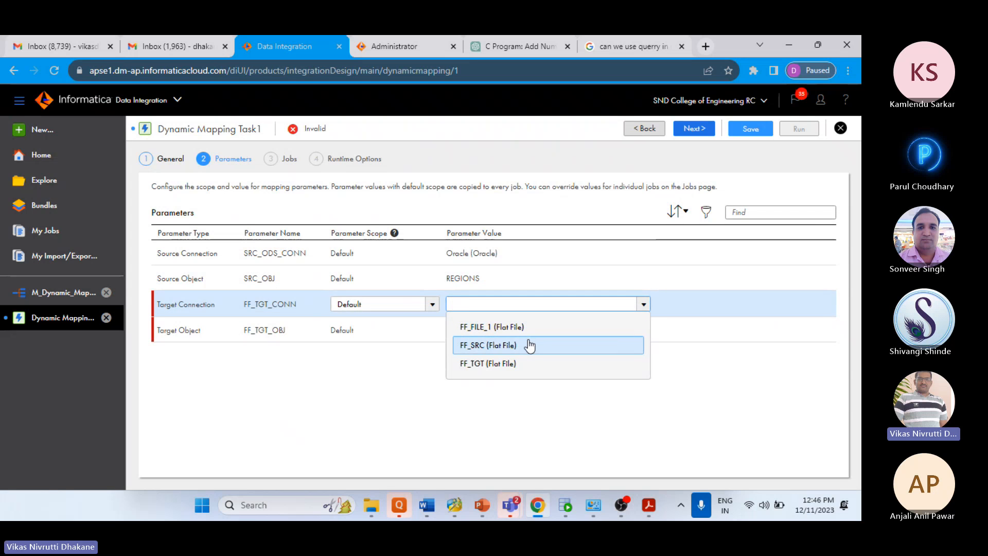
click(514, 363)
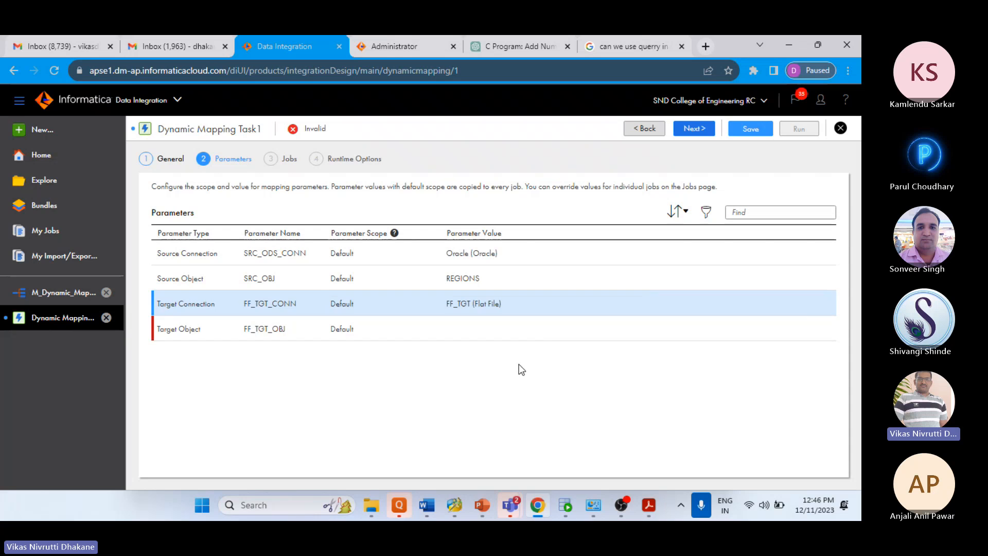
click(547, 333)
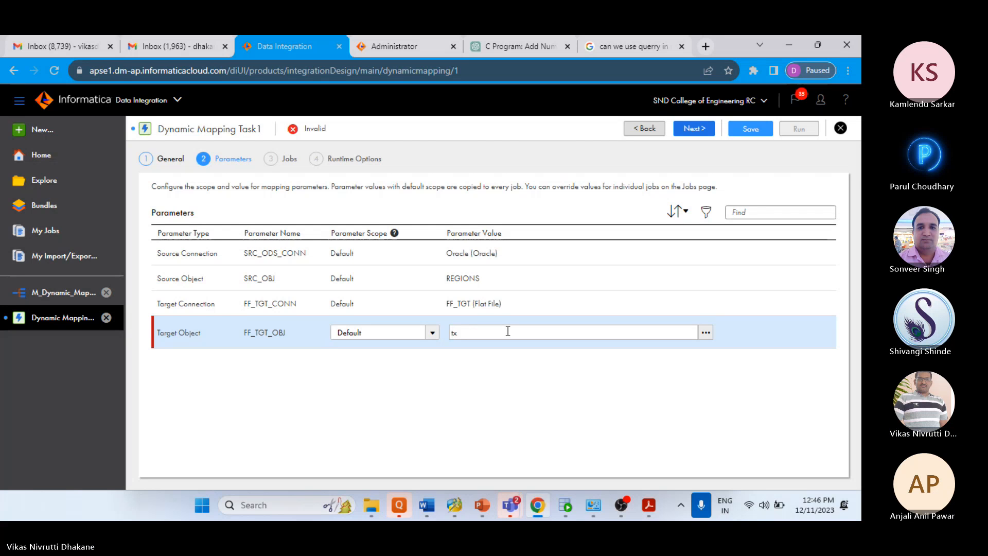
text(ord)
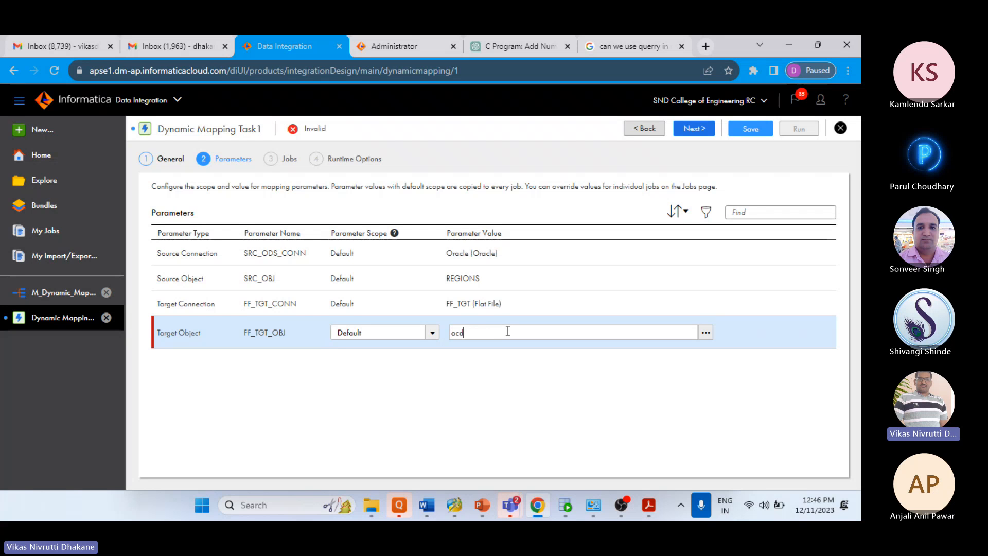
key(BackSpace)
key(BackSpace)
text(bcd)
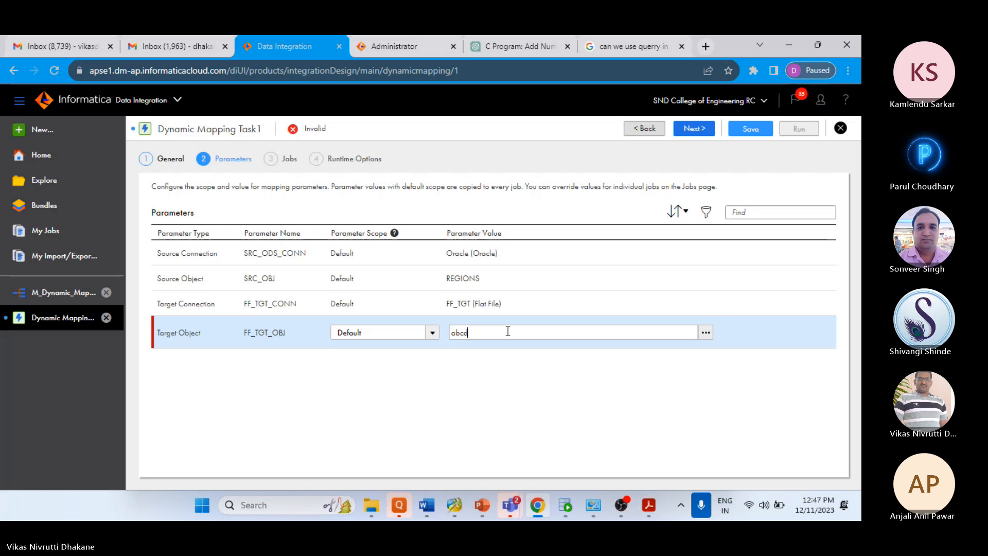
text(.csv)
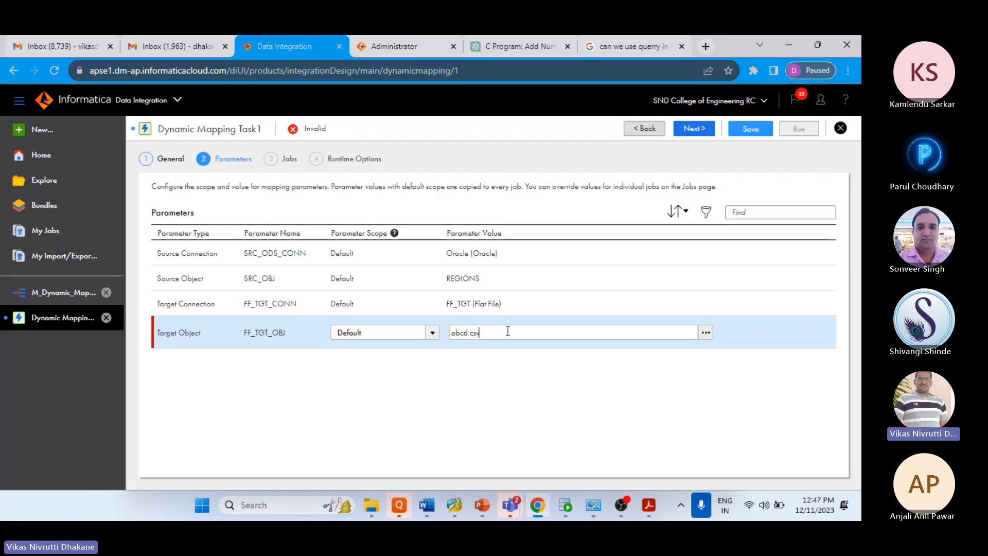
click(510, 369)
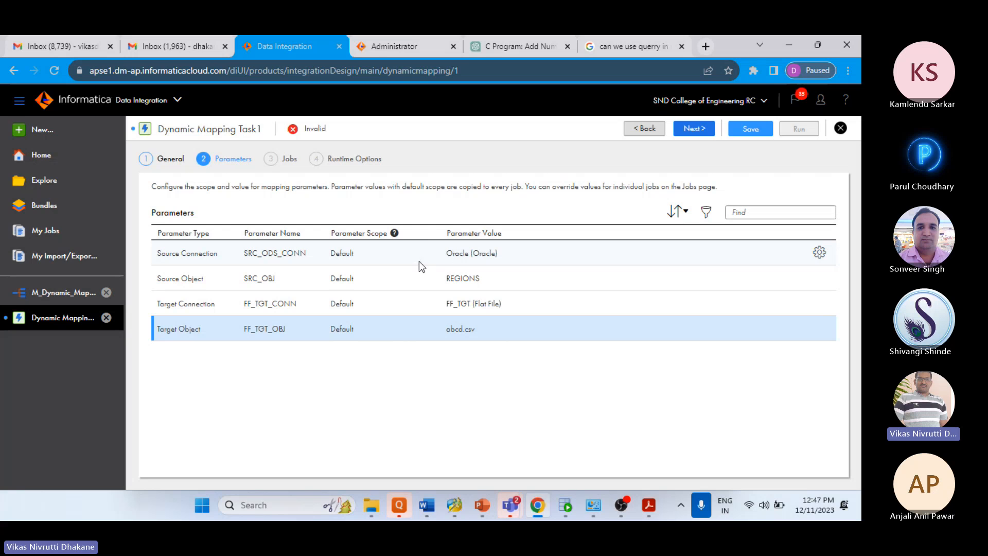
- Add two jobs to the dynamic mapping task, rechecking the default parameter values and the PDF's scope definitions between them
click(695, 129)
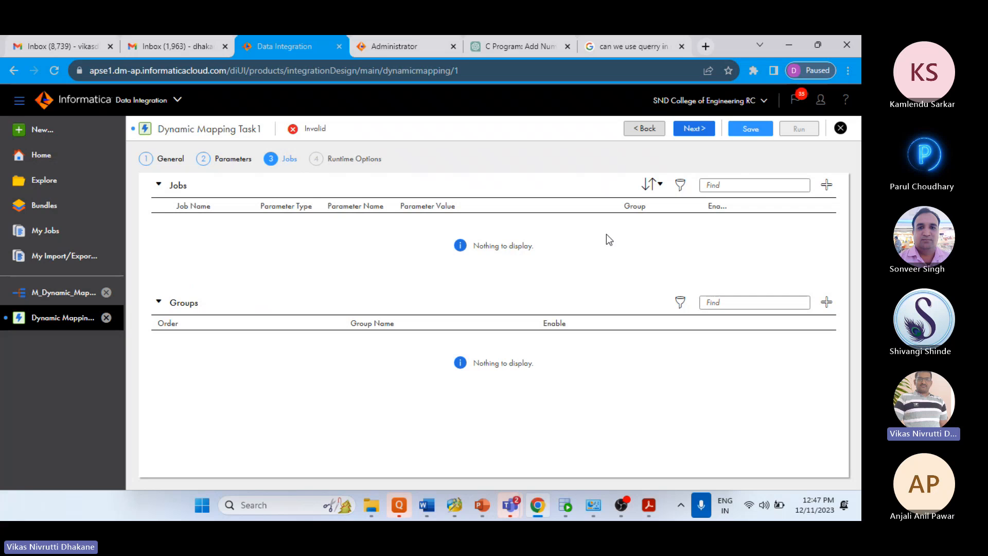
click(828, 187)
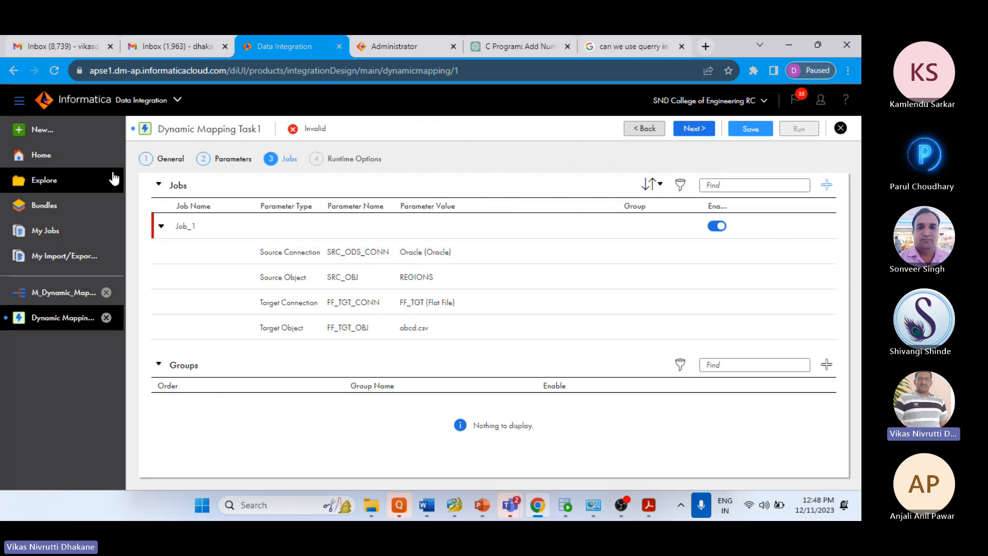
click(234, 159)
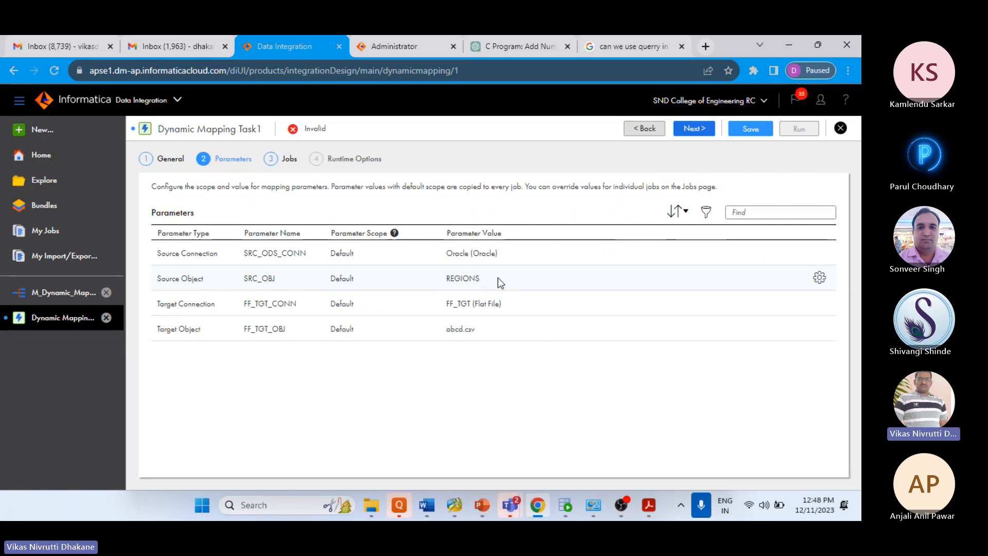
click(651, 506)
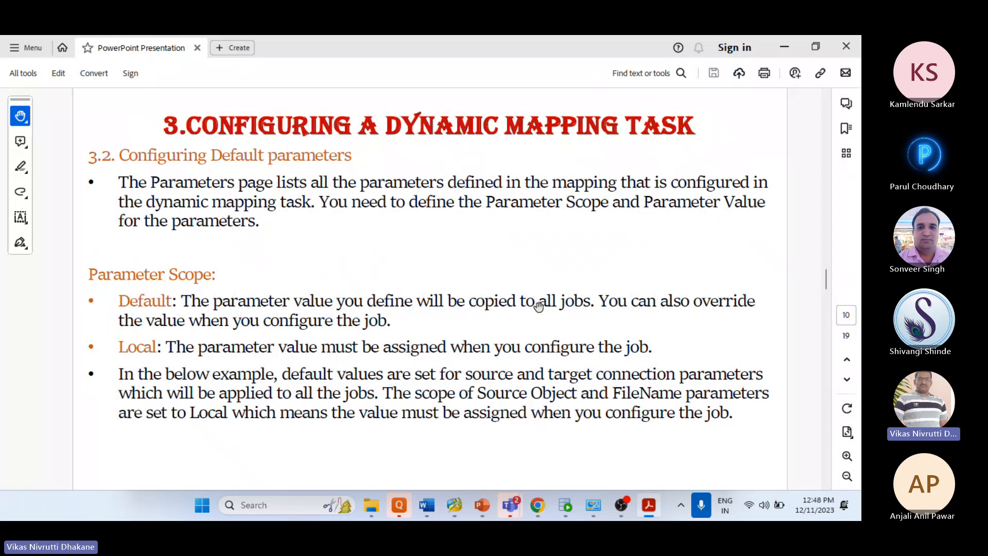
click(539, 506)
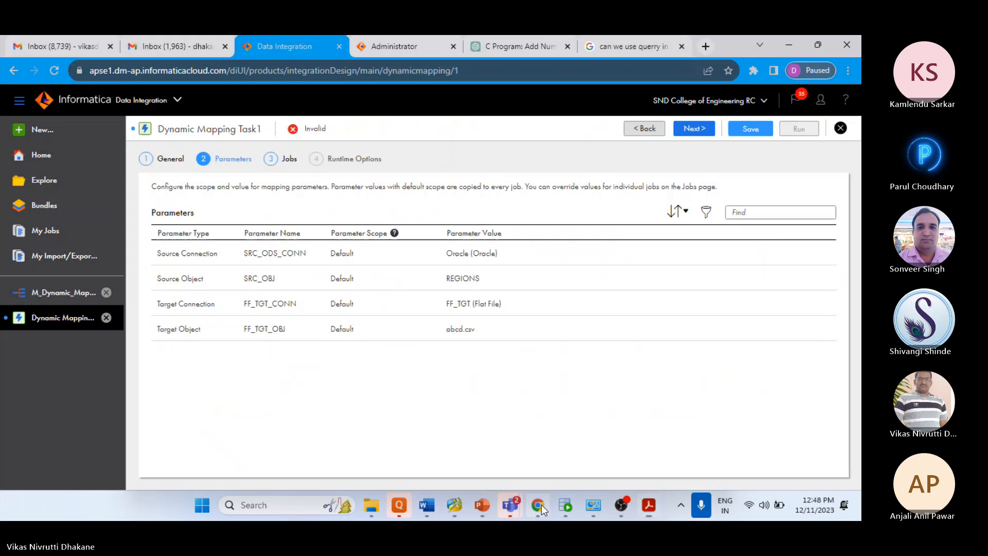
click(700, 134)
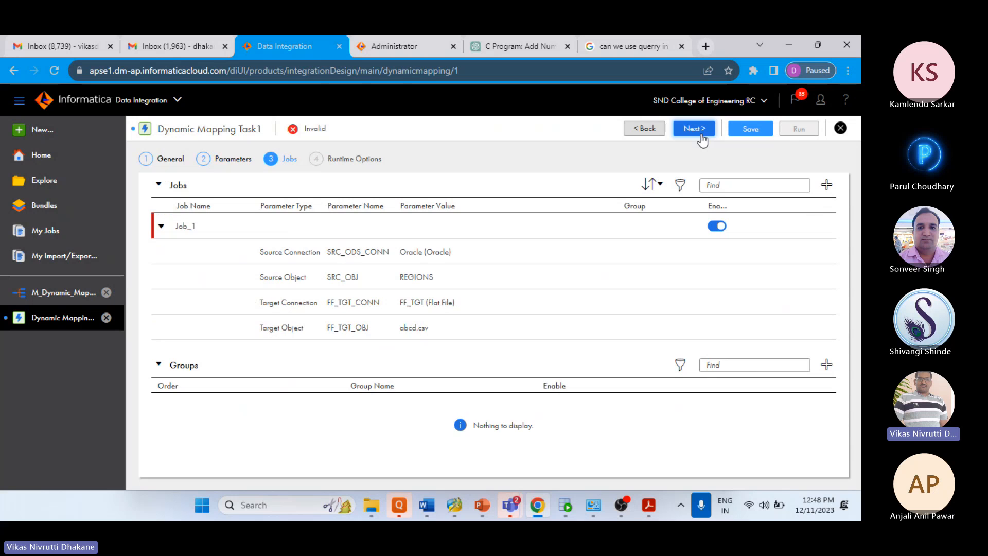
click(828, 186)
- Compare the parameter values of both jobs and consult the Default and Local scope definitions in the PDF slides
scroll(433, 424, down, 1)
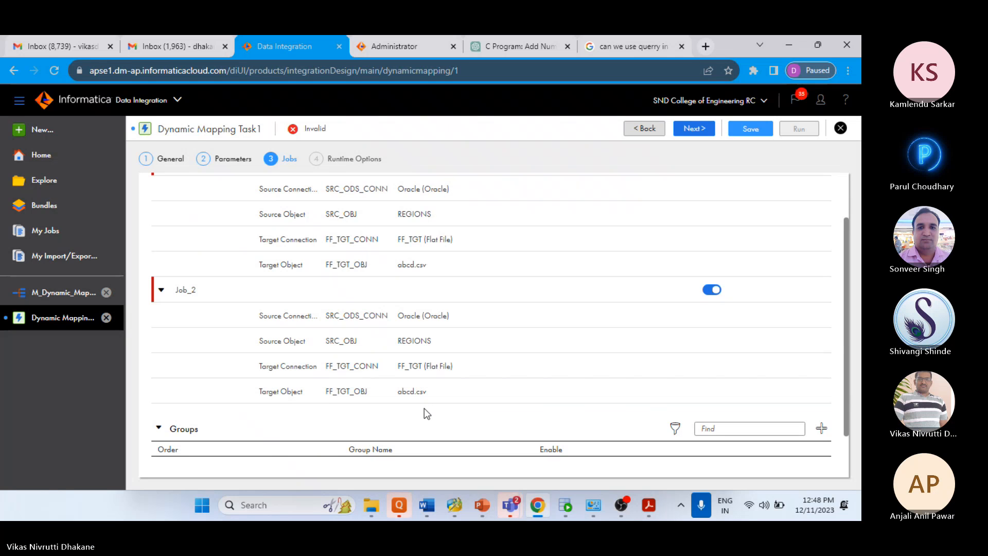
scroll(425, 409, up, 2)
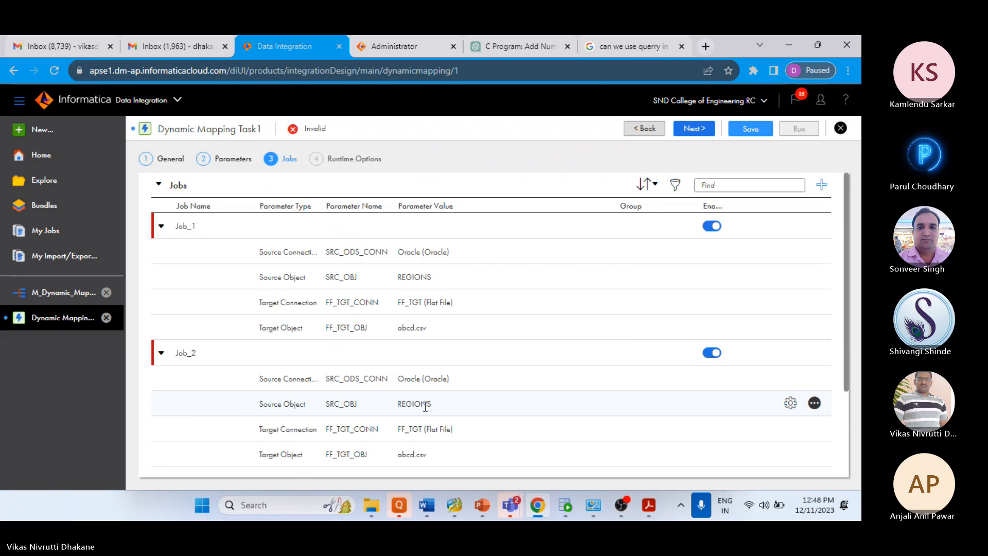
scroll(428, 404, down, 2)
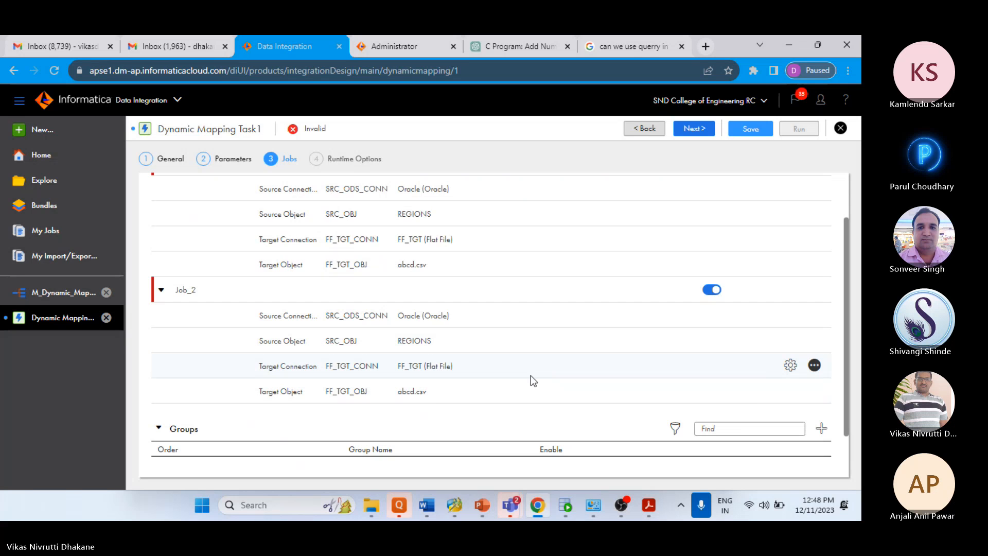
scroll(531, 376, up, 2)
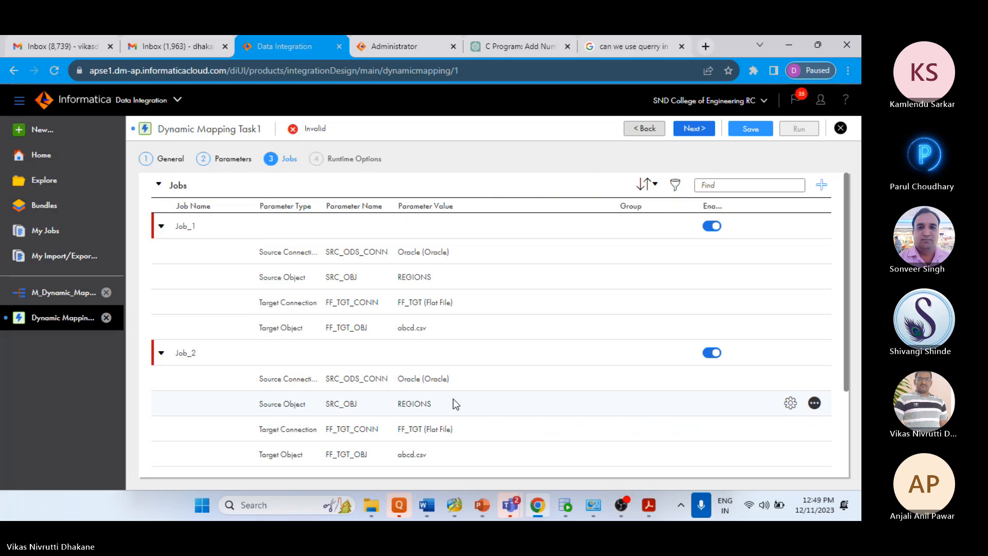
scroll(458, 397, down, 2)
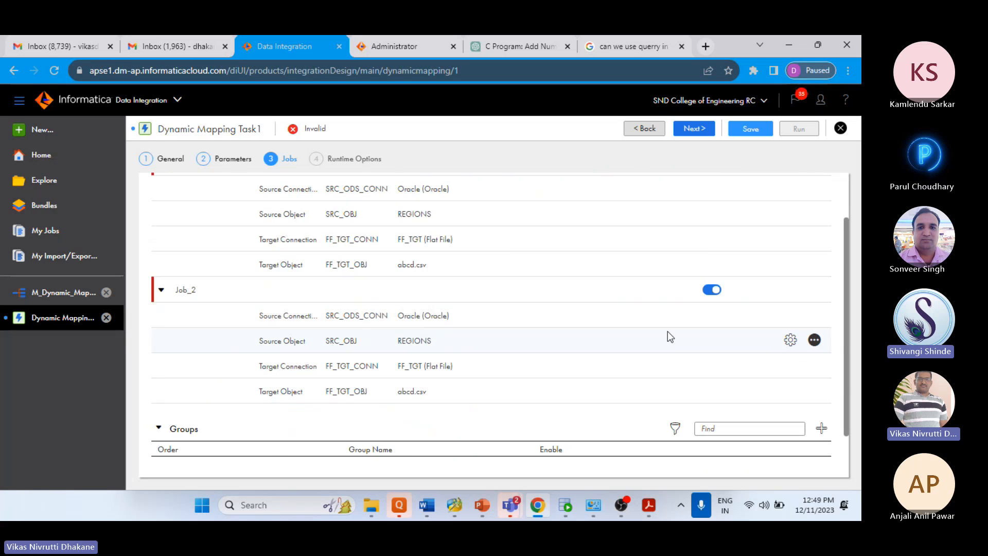
scroll(668, 337, up, 2)
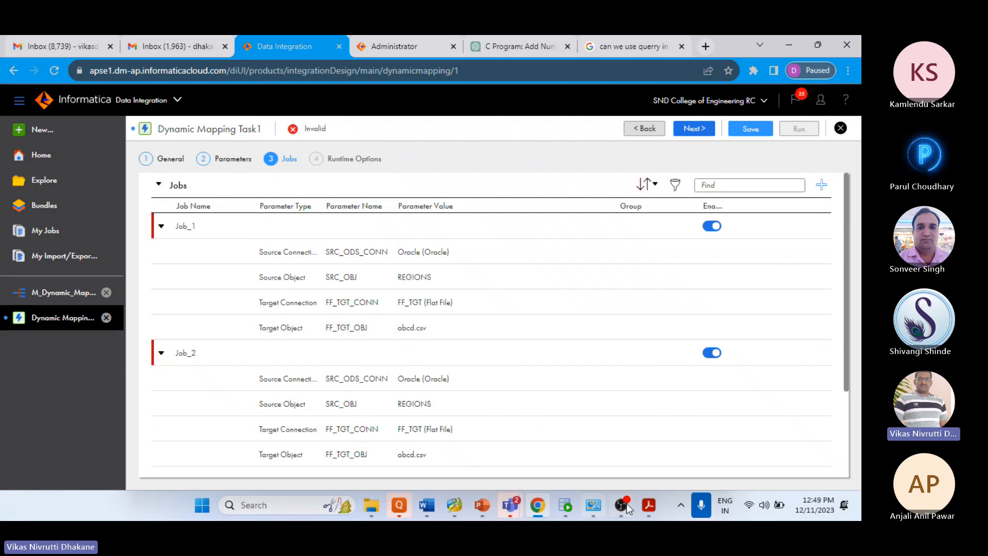
click(649, 505)
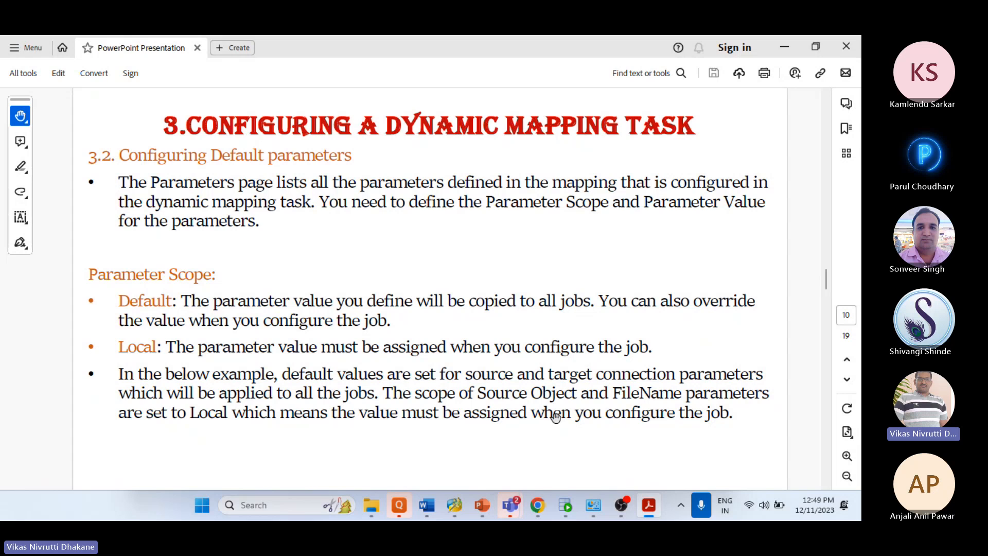
click(539, 506)
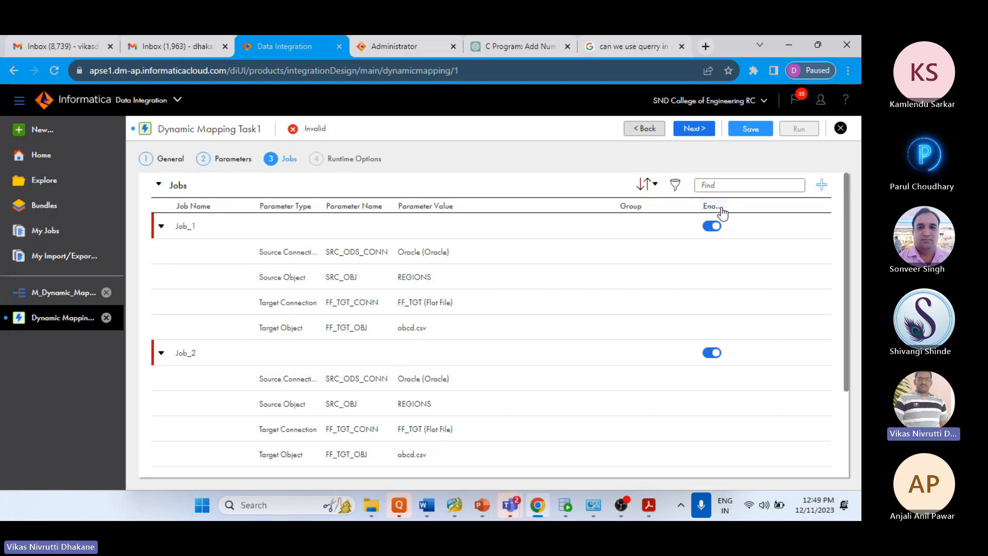
- Disable the first job and enable it again
click(707, 232)
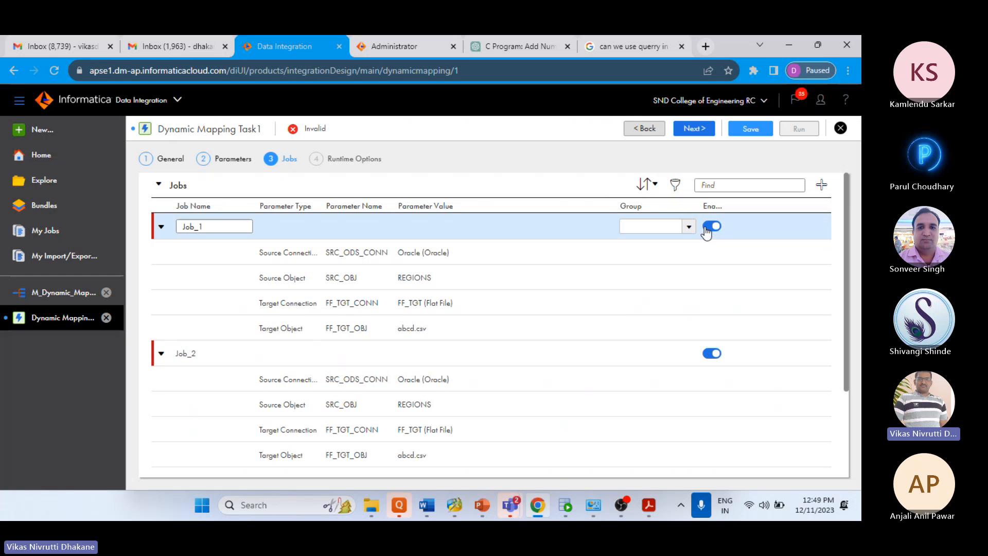
click(712, 226)
click(713, 229)
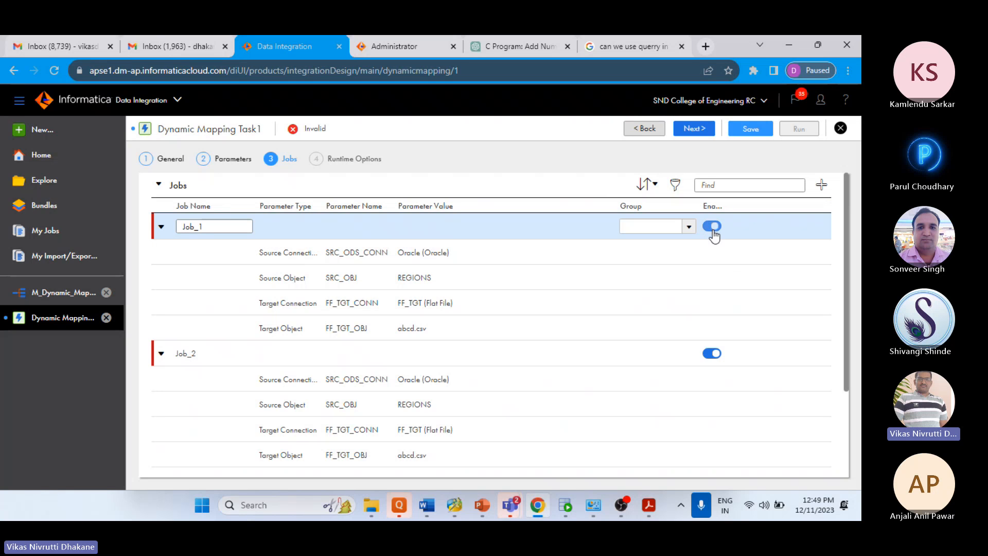
- Set the parameter scope of the source object SRC_OBJ to Local in the task's parameters
click(585, 176)
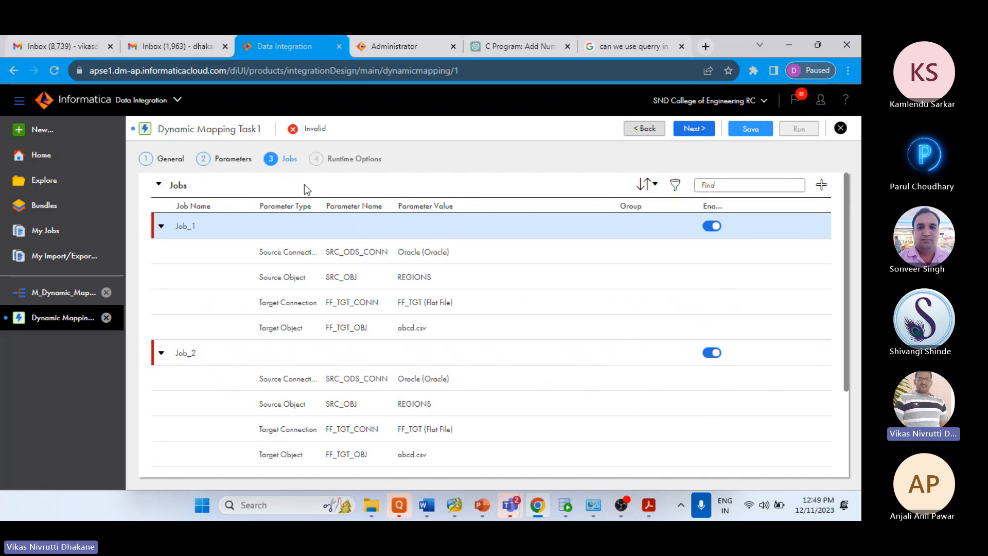
click(234, 159)
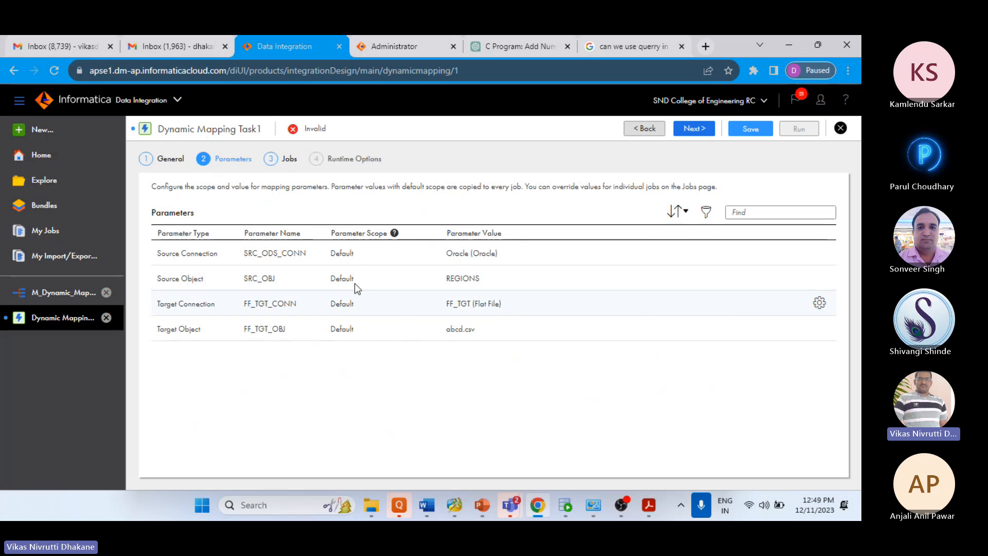
click(355, 256)
click(376, 373)
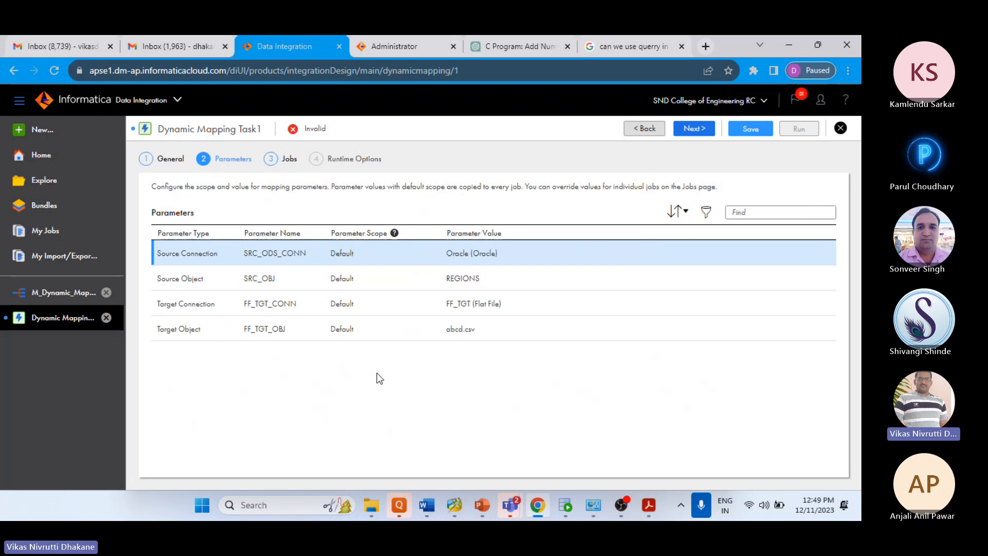
click(366, 282)
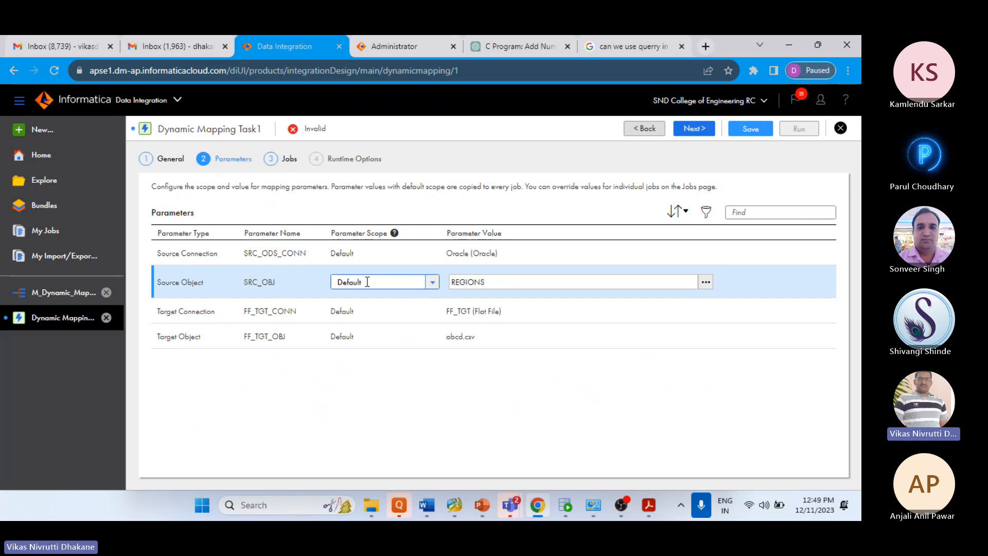
click(432, 282)
click(381, 322)
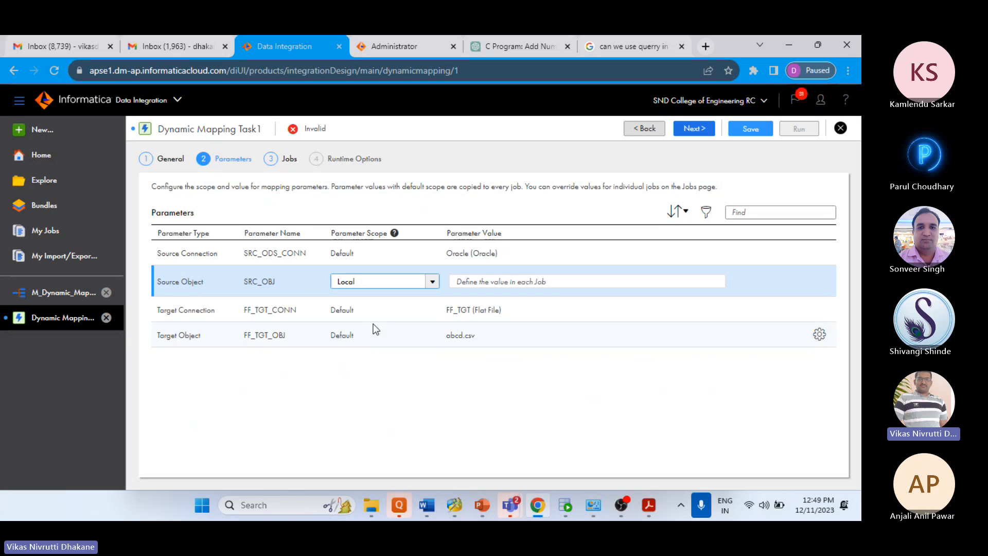
- Set the parameter scope of the target object FF_TGT_OBJ to Local
click(374, 336)
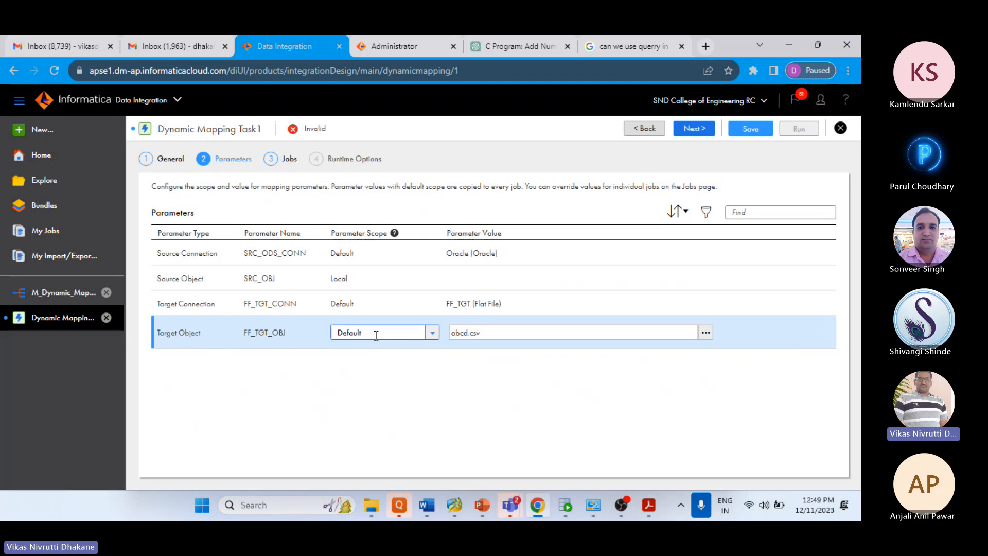
click(434, 340)
click(387, 374)
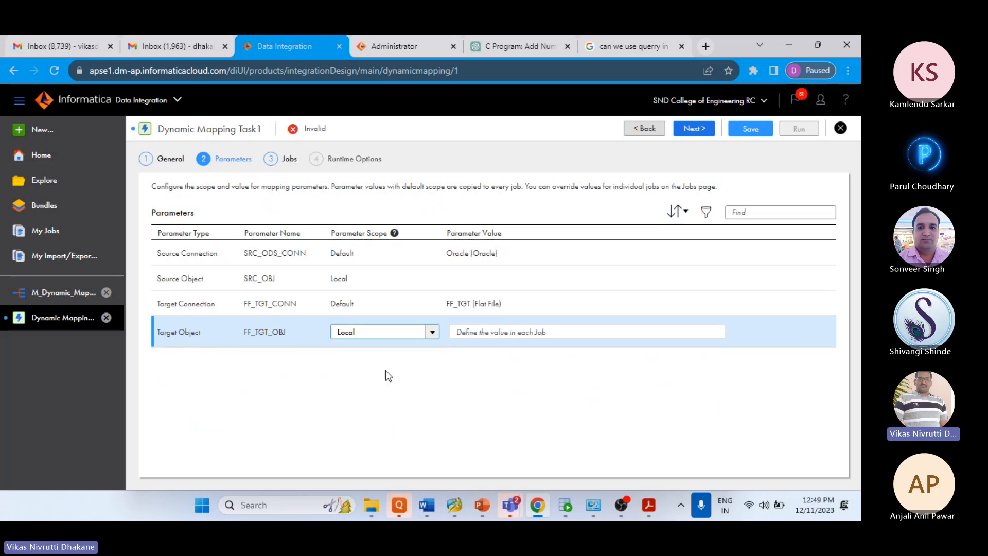
click(267, 383)
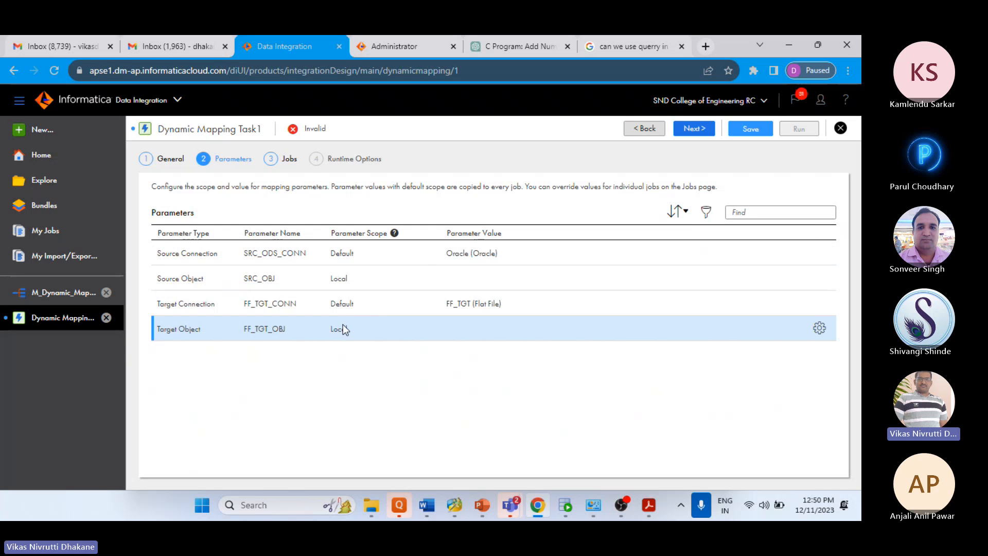
- Delete both existing jobs, Job_1 and Job_2, from the dynamic mapping task
click(696, 129)
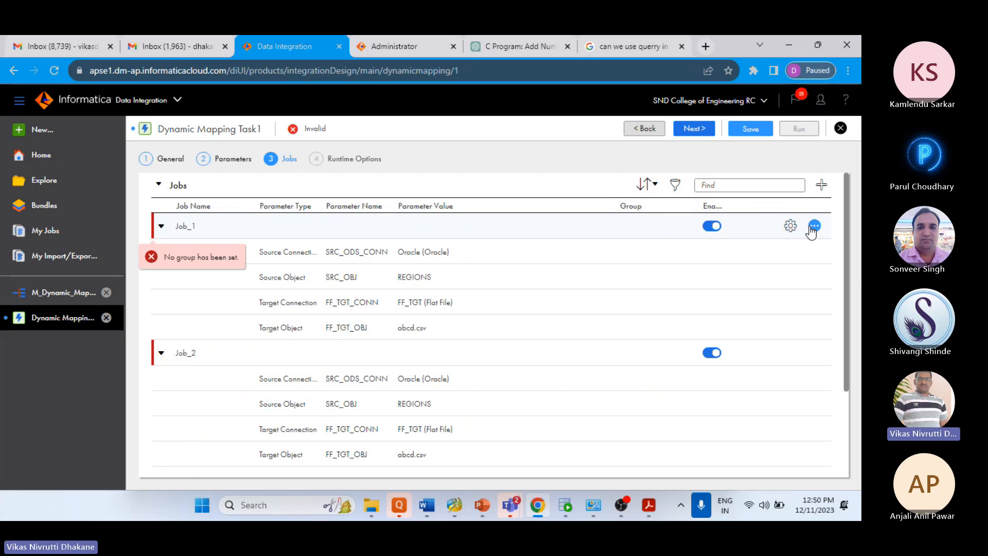
click(814, 227)
click(816, 269)
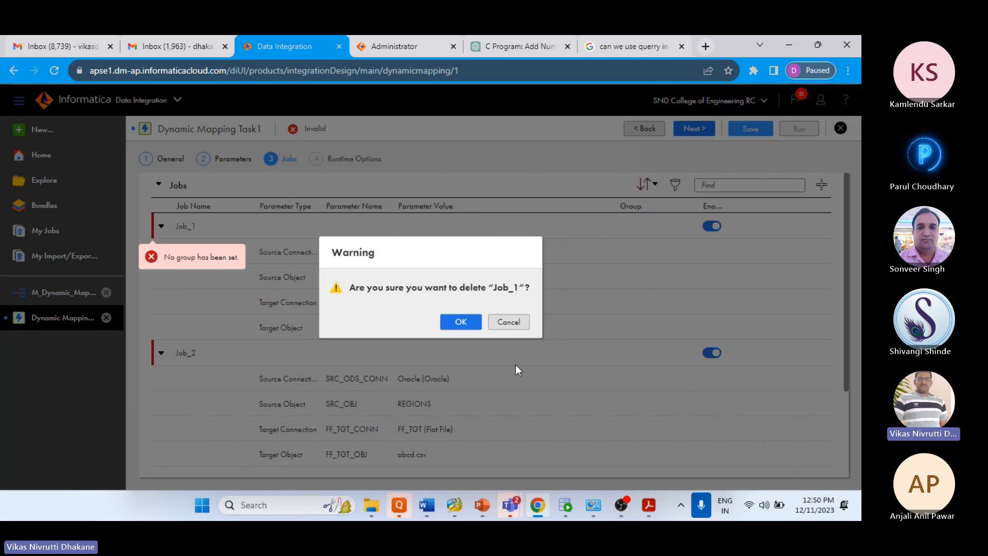
click(474, 324)
click(820, 226)
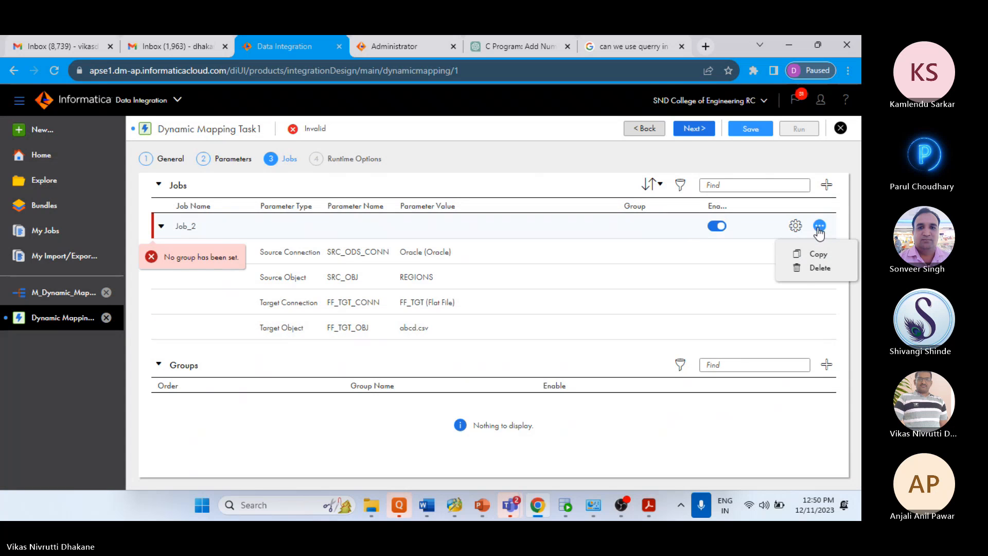
click(813, 269)
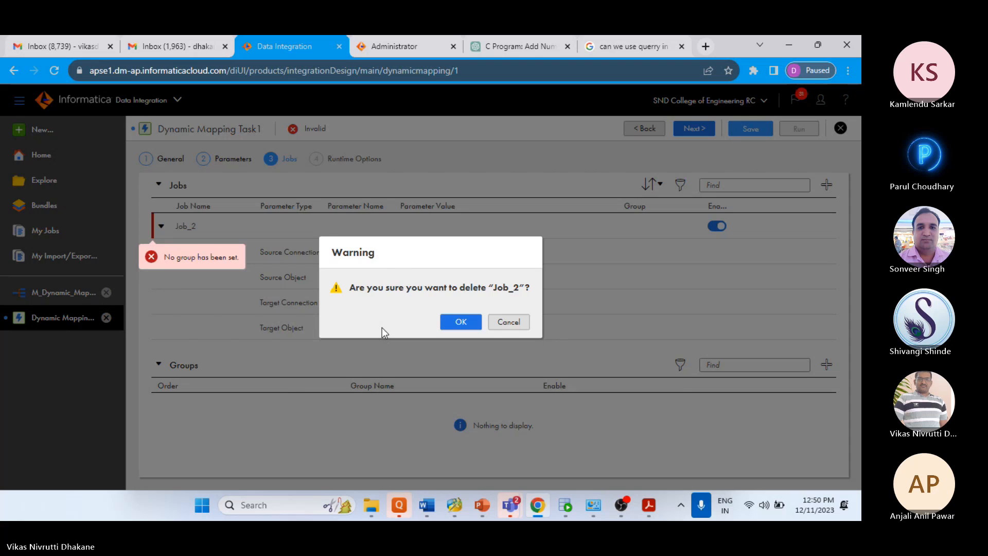
click(461, 322)
- Add a new job and recheck its empty object values against the task's parameter scopes
click(827, 185)
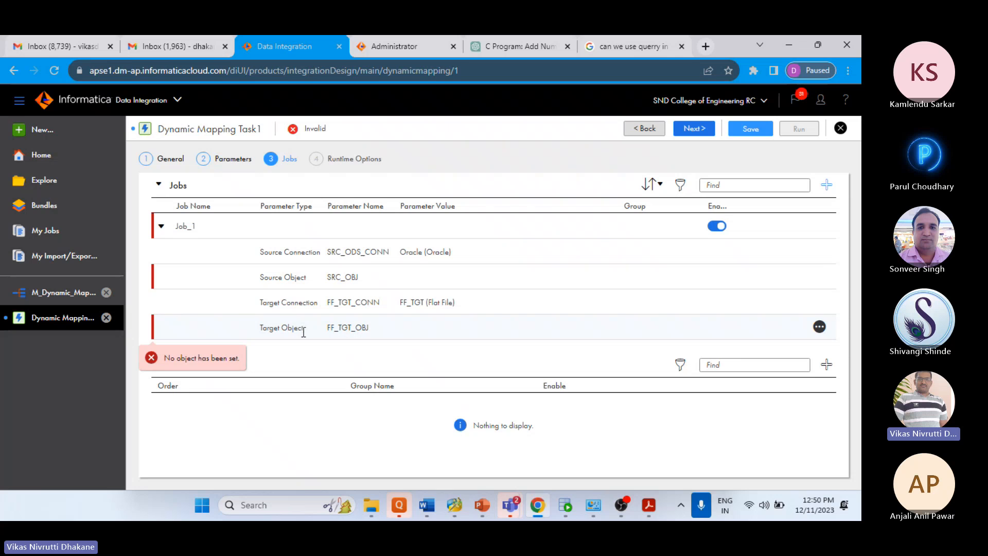
click(226, 160)
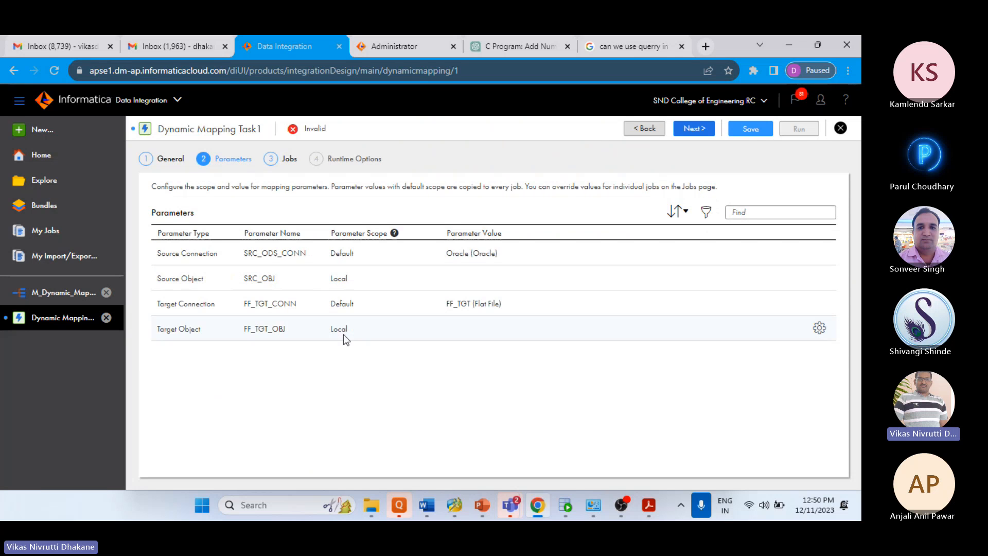
click(289, 159)
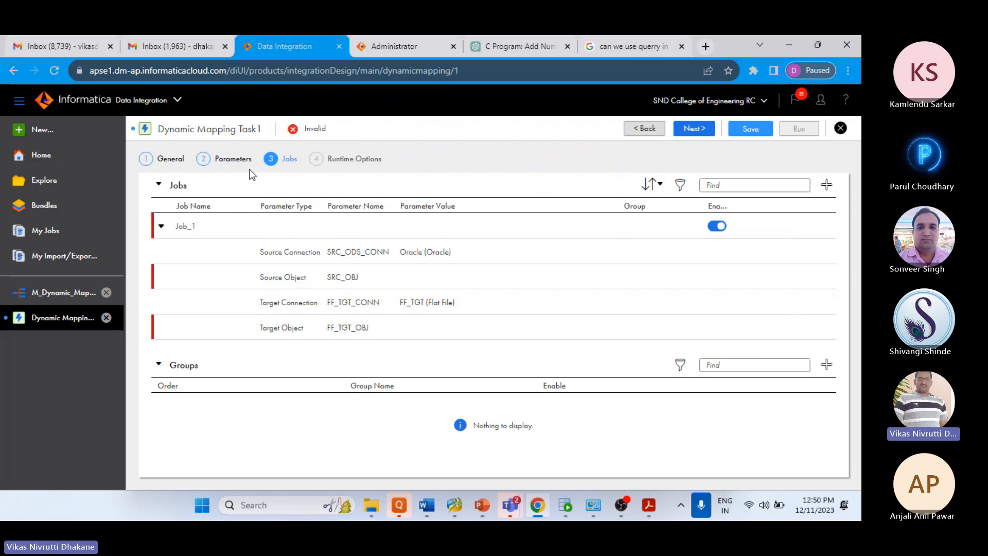
click(234, 159)
click(287, 160)
- Set the new job's source object parameter SRC_OBJ to the REGIONS table
click(430, 275)
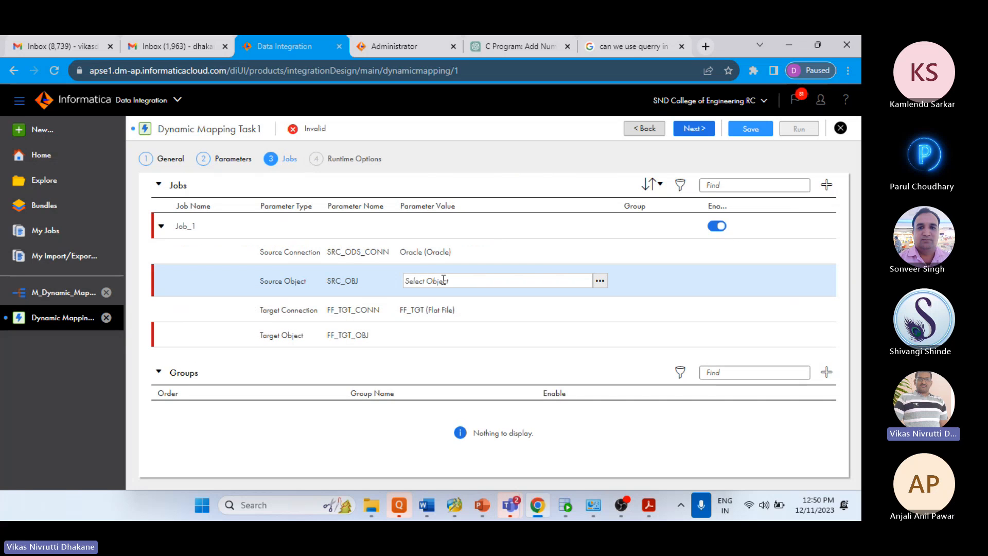
click(601, 281)
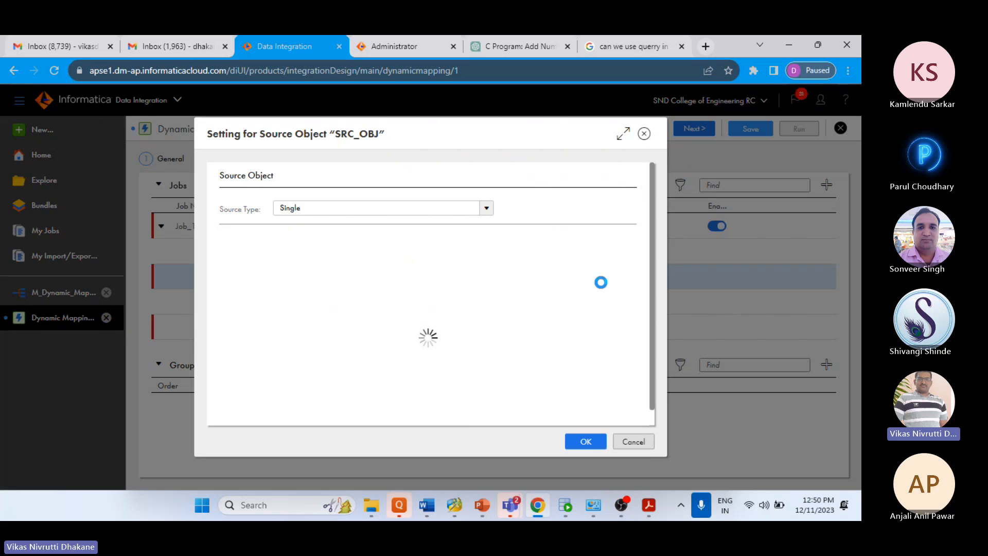
click(286, 319)
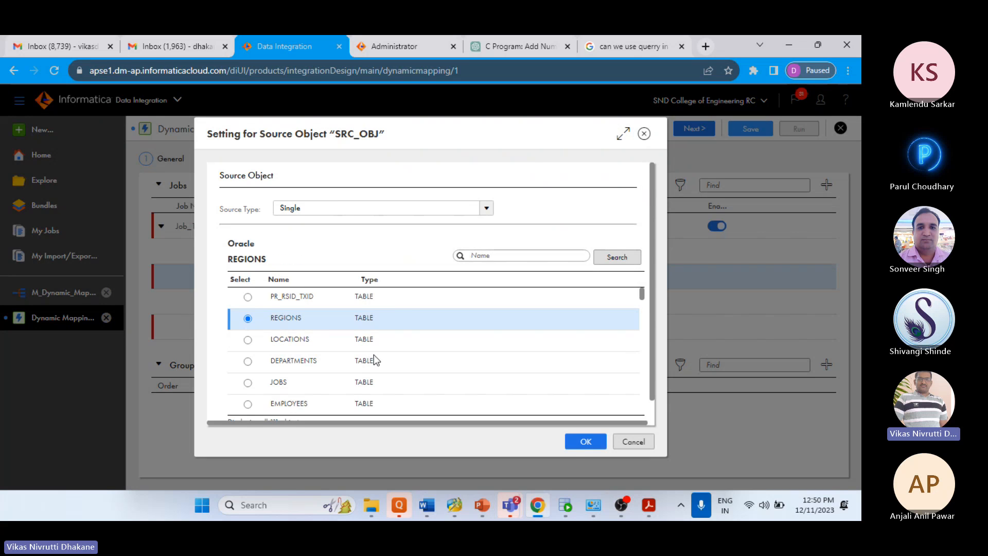
click(586, 442)
- Set the job's target object to a new file created at runtime, named abcd.csv
click(469, 330)
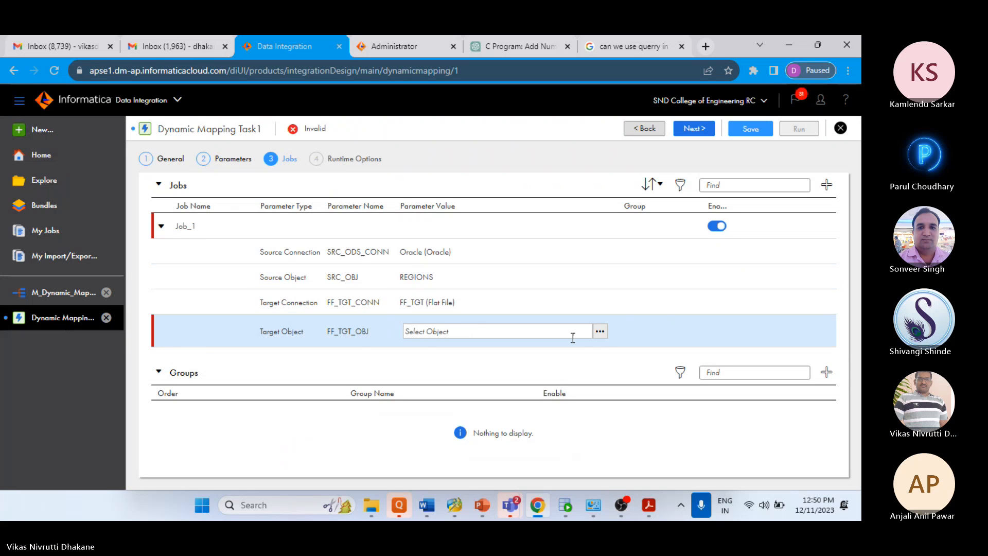
click(600, 333)
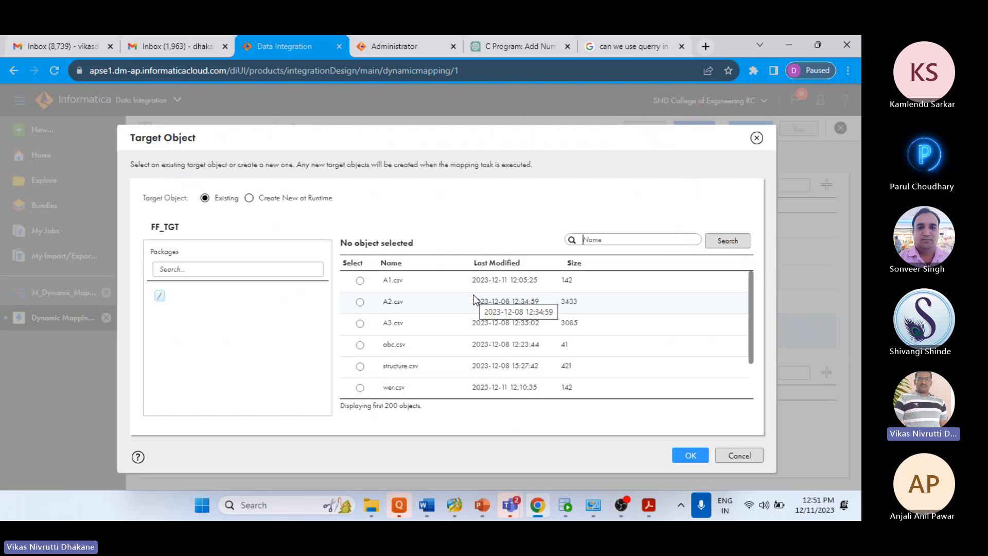
click(259, 198)
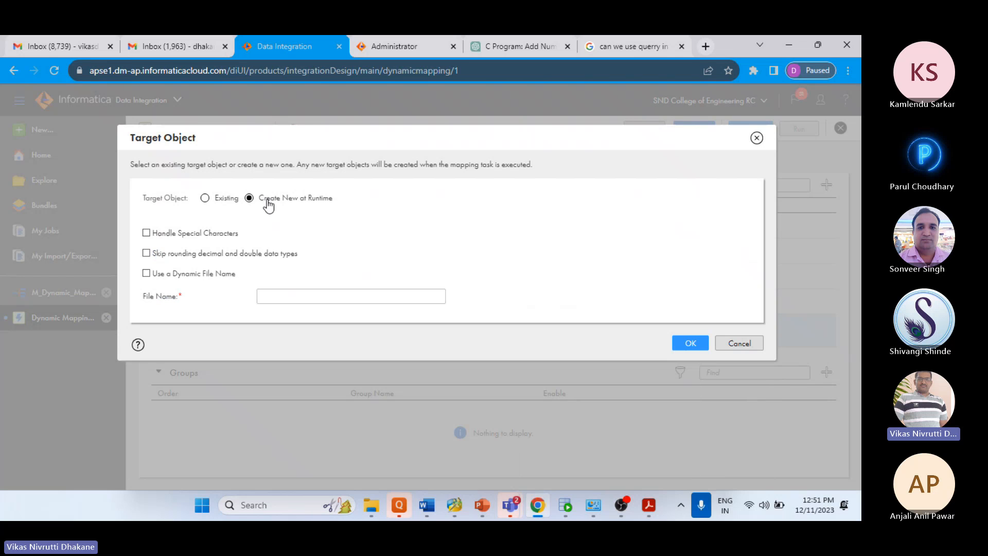
click(280, 301)
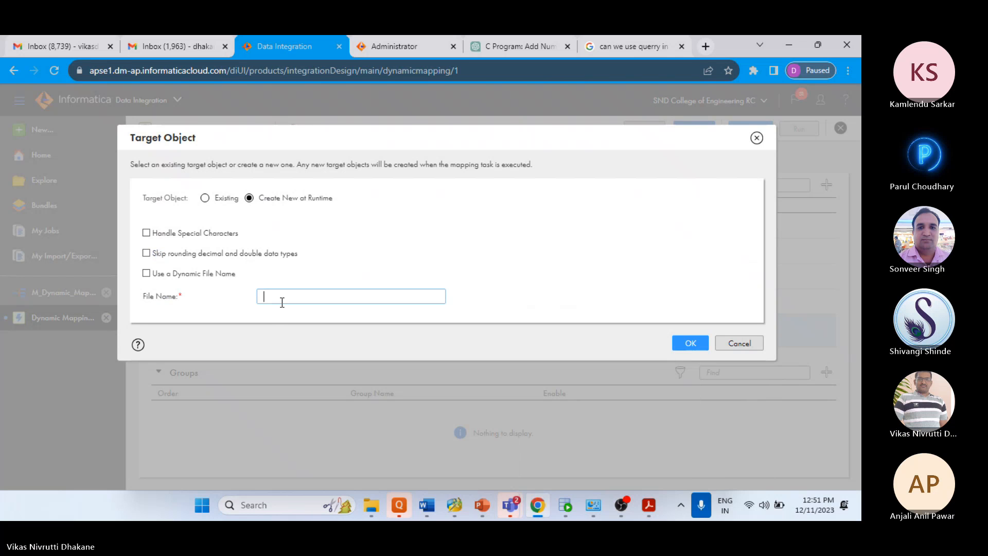
text(cd.csv)
click(696, 342)
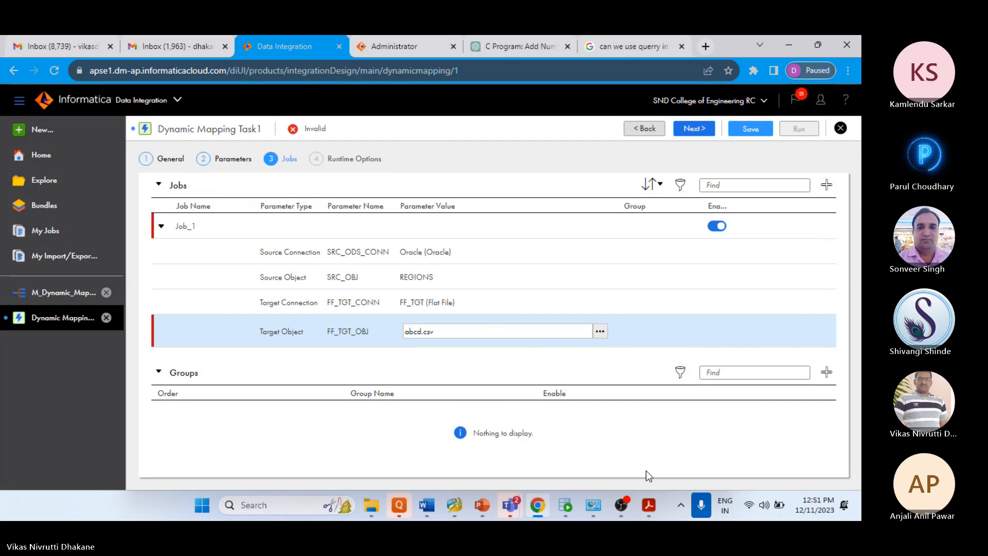
- Consult the parameter scope definitions in the PDF slides and the input parameters of M_Dynamic_Mapping
click(652, 509)
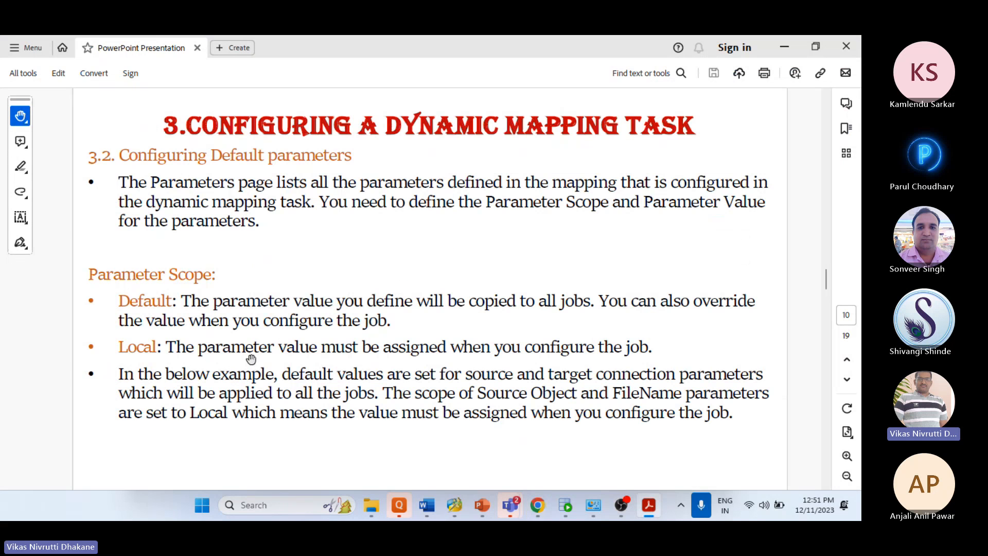
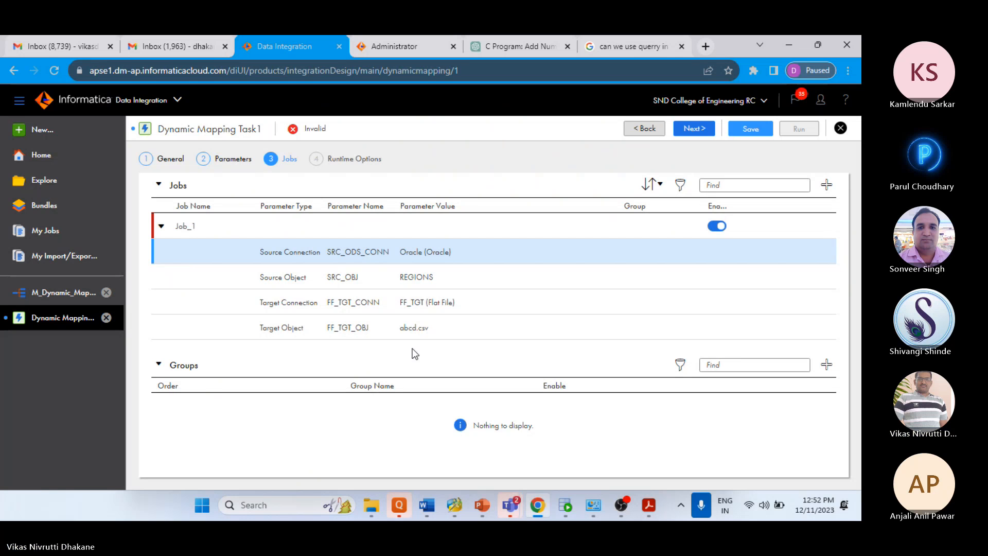
click(69, 294)
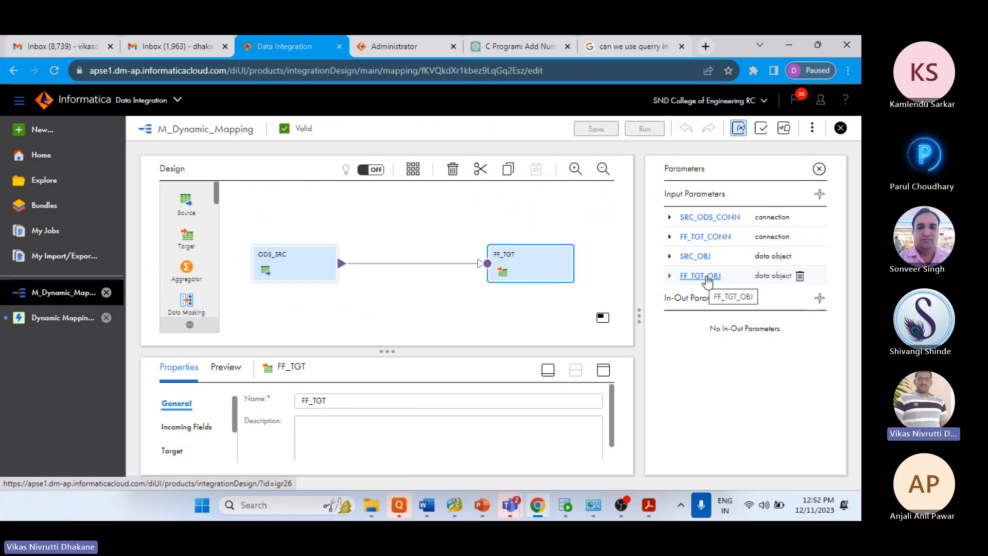
click(60, 324)
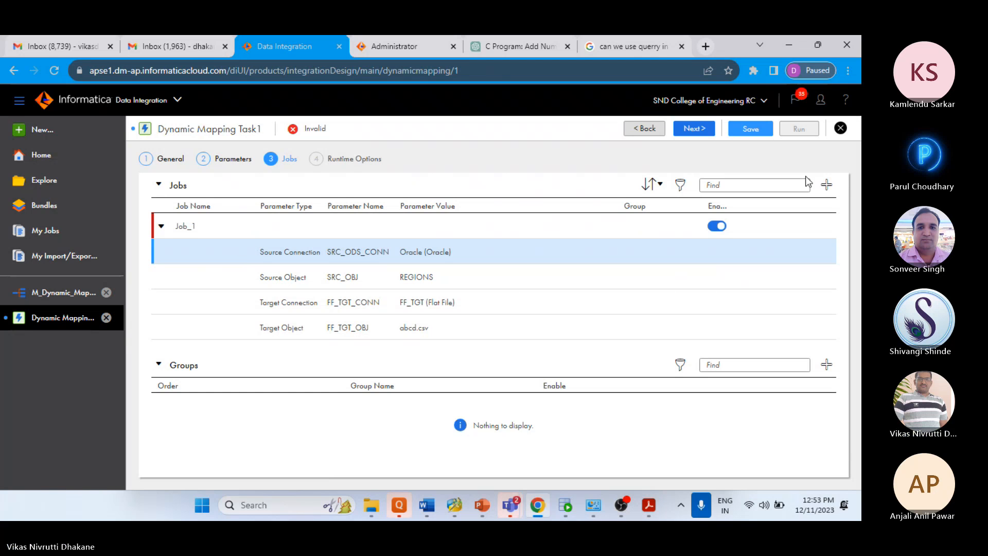
- Add a second job to the dynamic mapping task and set its source object to the LOCATIONS table
click(827, 186)
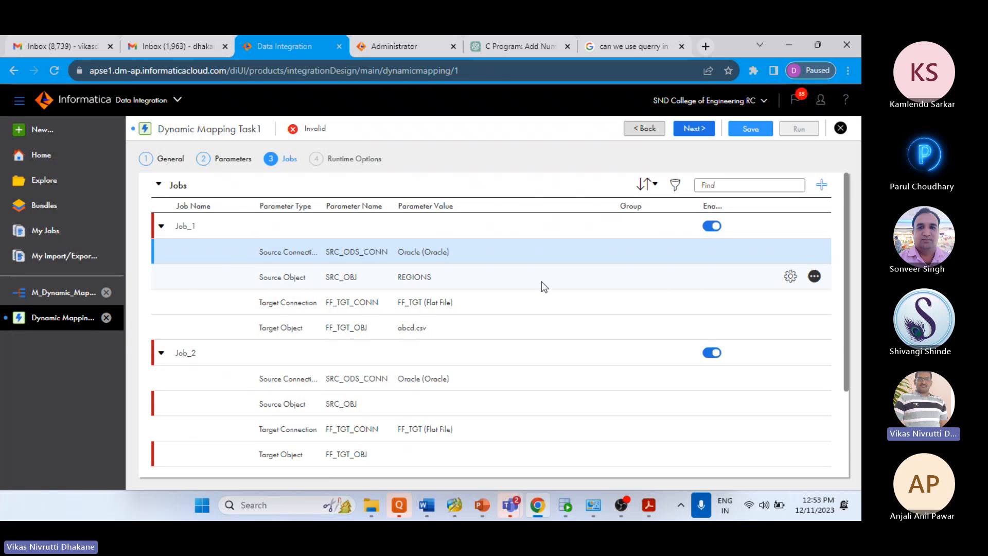
scroll(542, 282, down, 2)
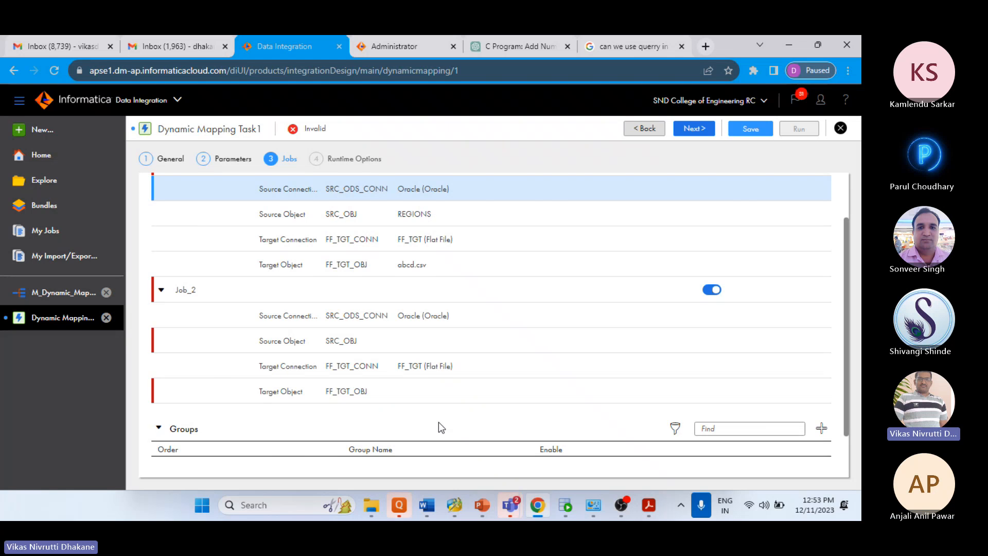
scroll(439, 422, up, 2)
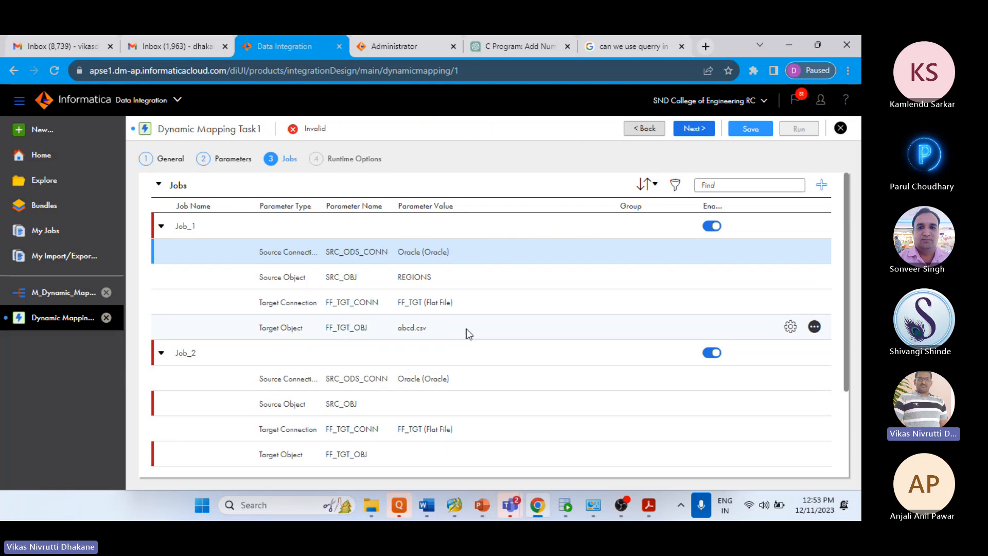
scroll(470, 320, down, 2)
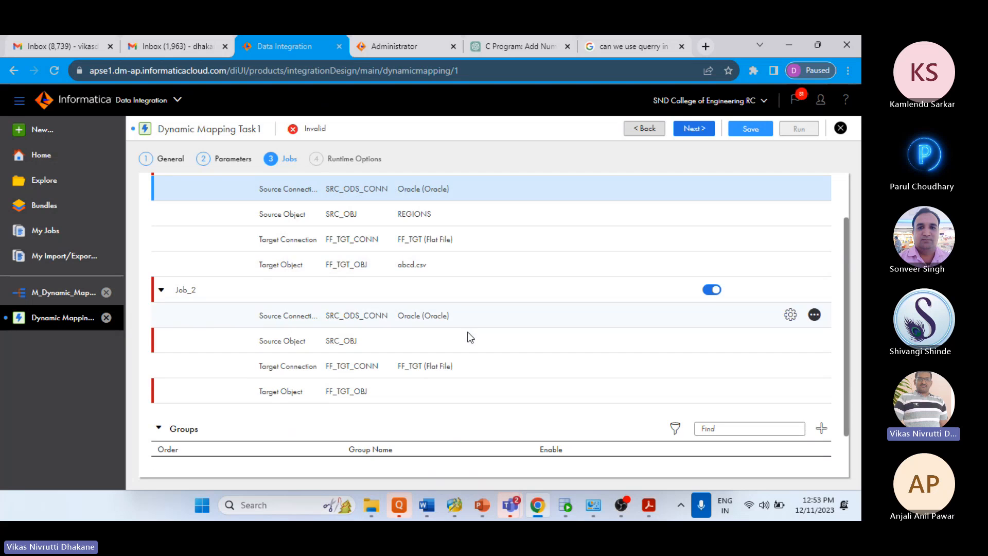
click(430, 341)
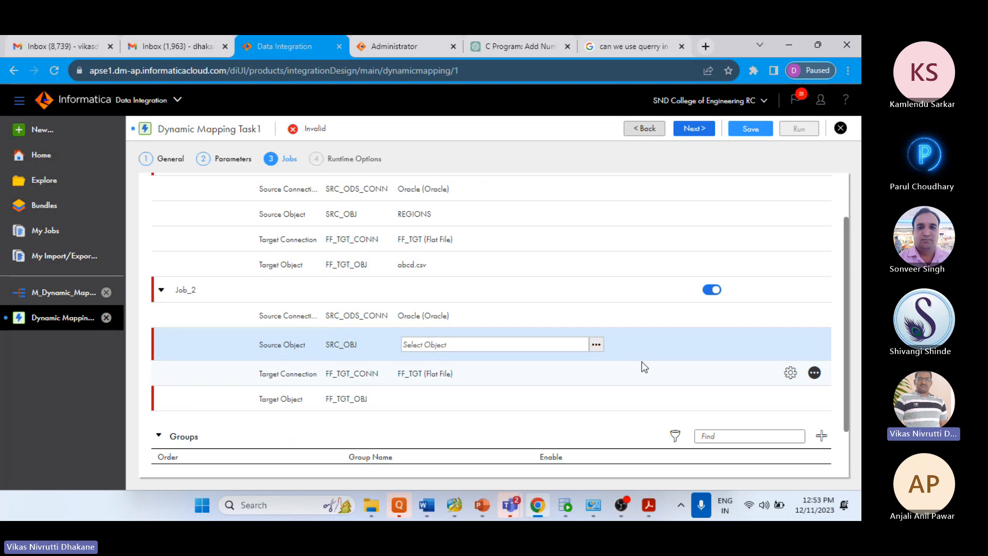
click(596, 345)
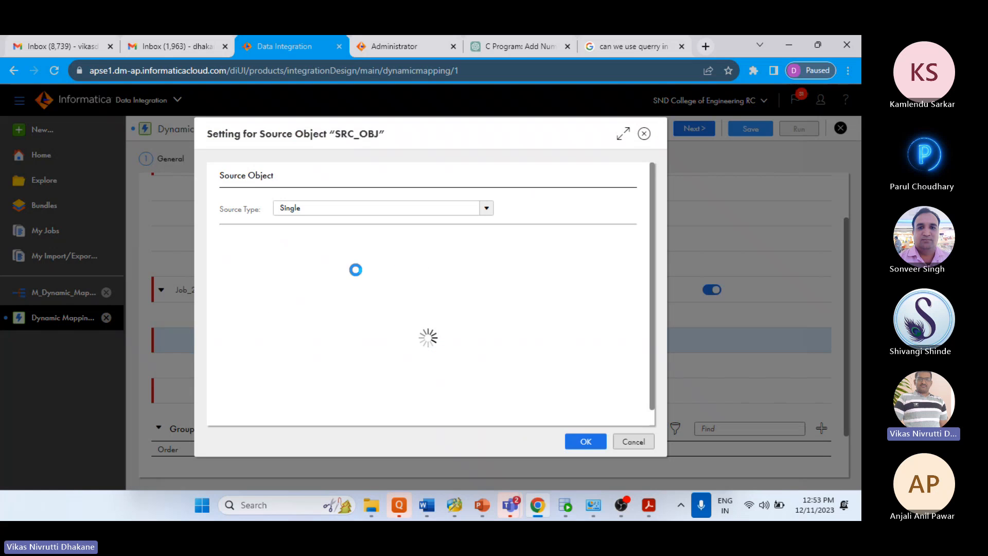
click(291, 340)
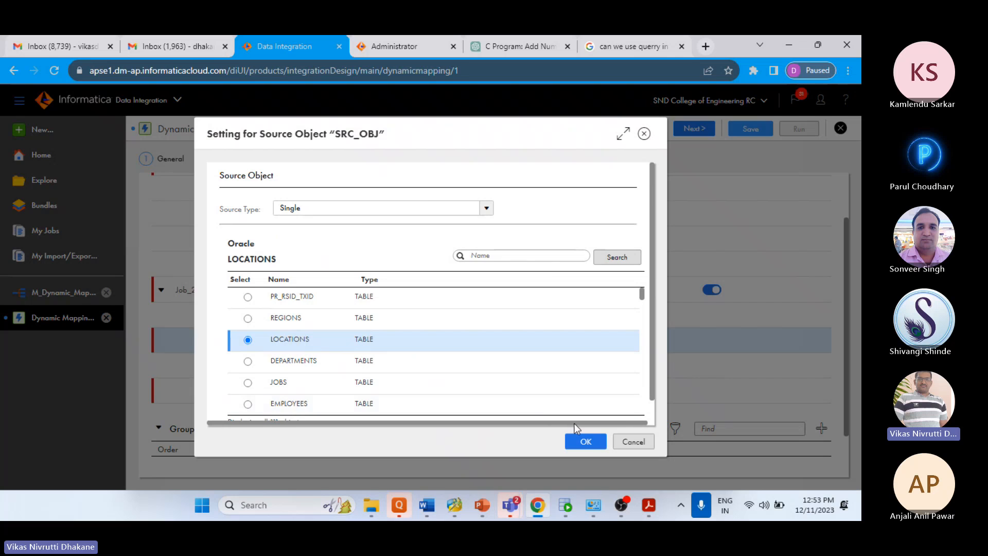
click(585, 441)
- Set Job_2's target object FF_TGT_OBJ to aqs.csv
click(438, 389)
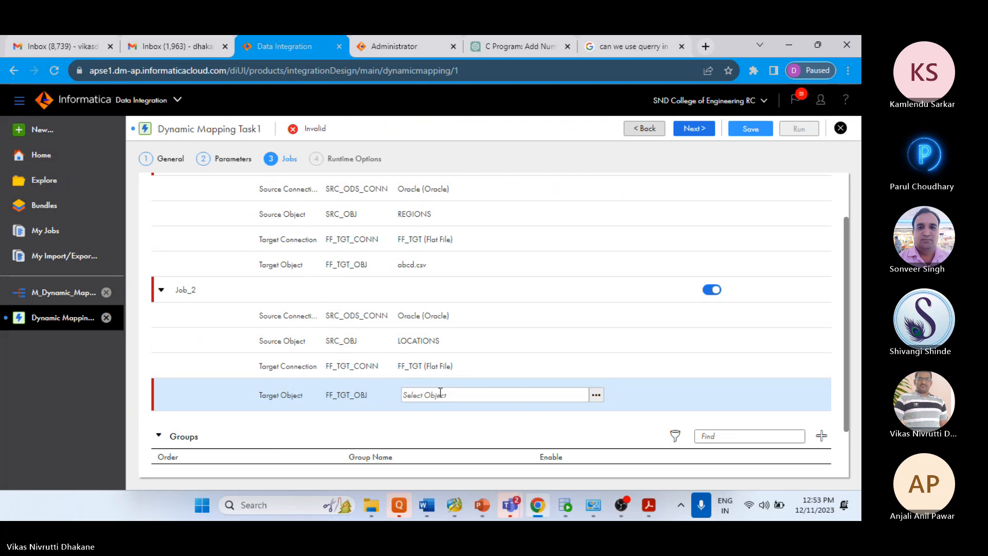
text(aqs)
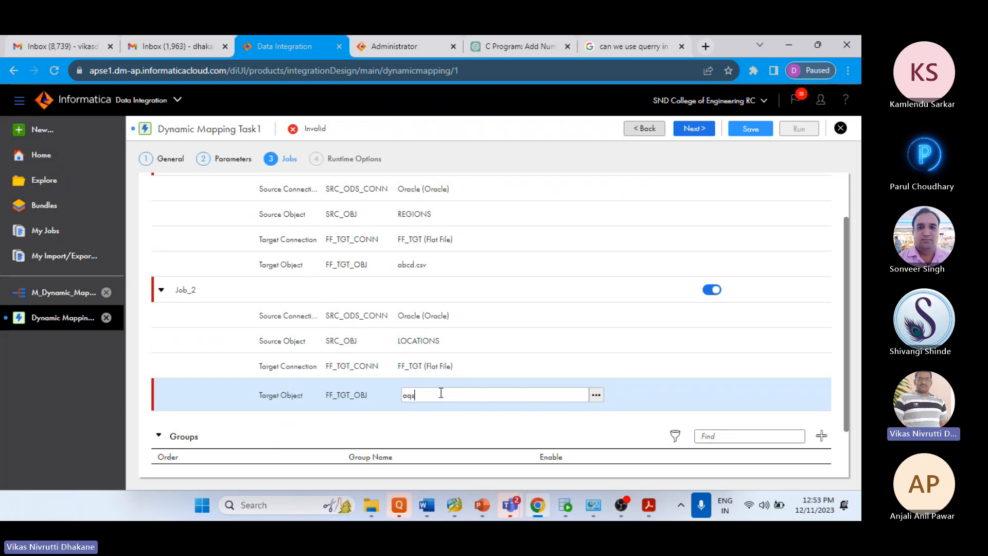
text(.csv)
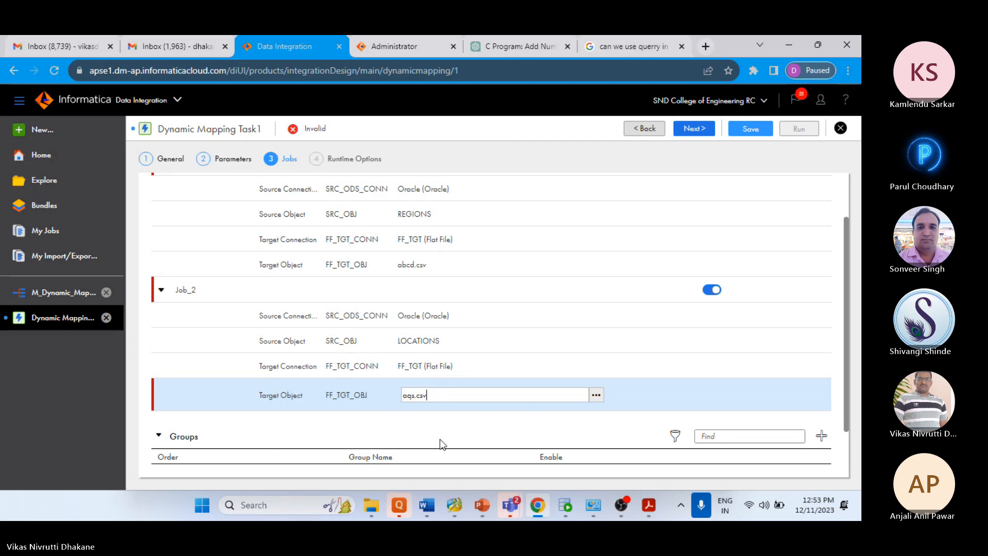
click(440, 443)
scroll(476, 395, down, 1)
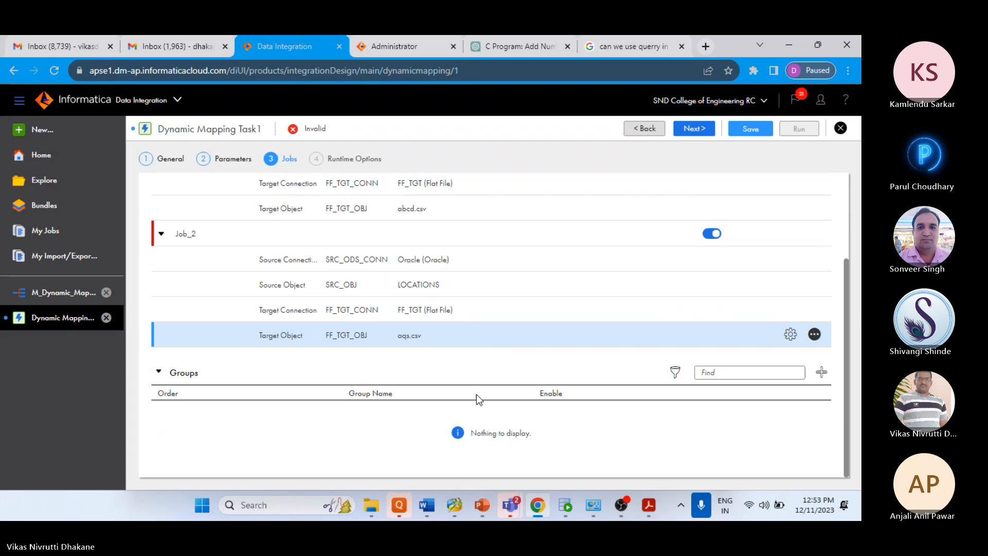
- Add a third job to the task and set its source object SRC_OBJ to the DEPARTMENTS table
scroll(507, 347, up, 2)
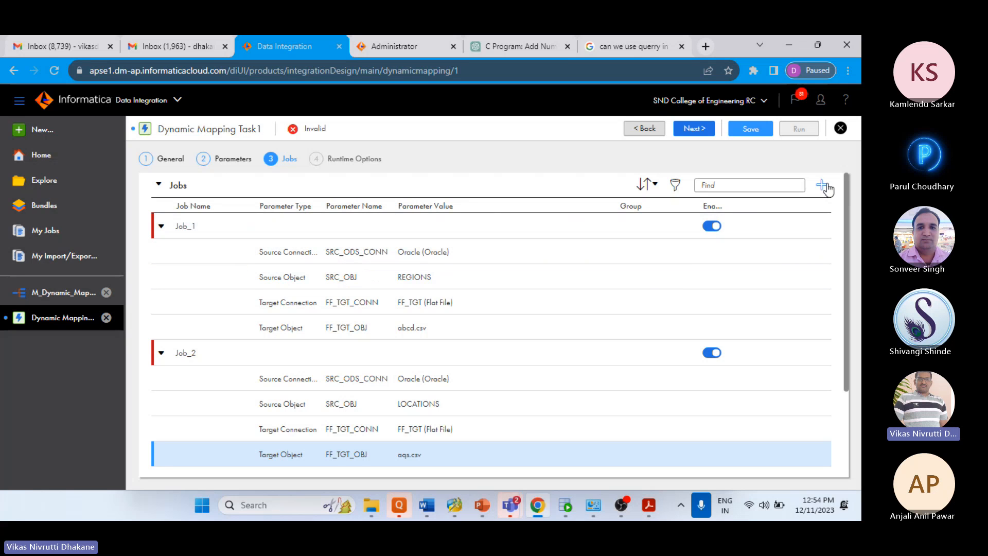
scroll(624, 275, down, 1)
scroll(375, 422, down, 2)
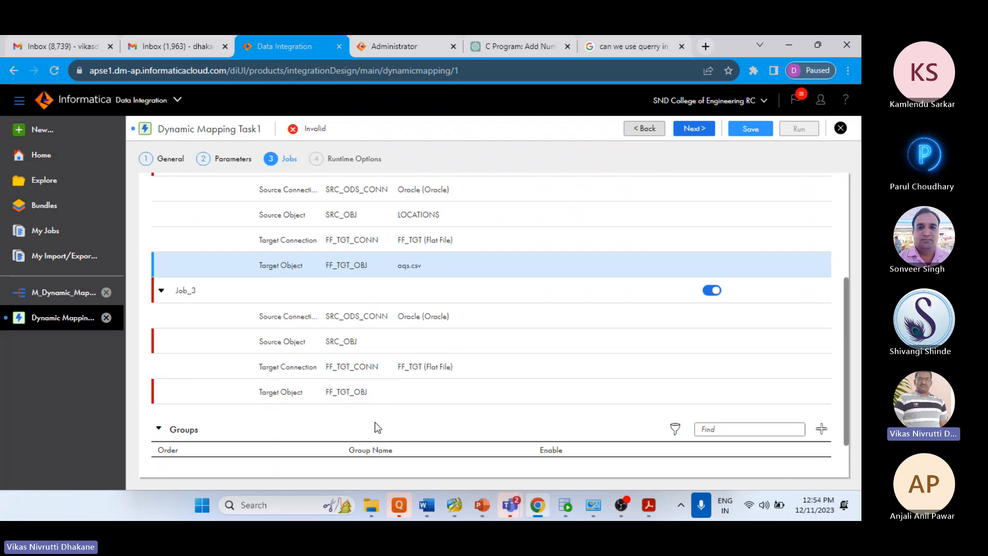
click(433, 342)
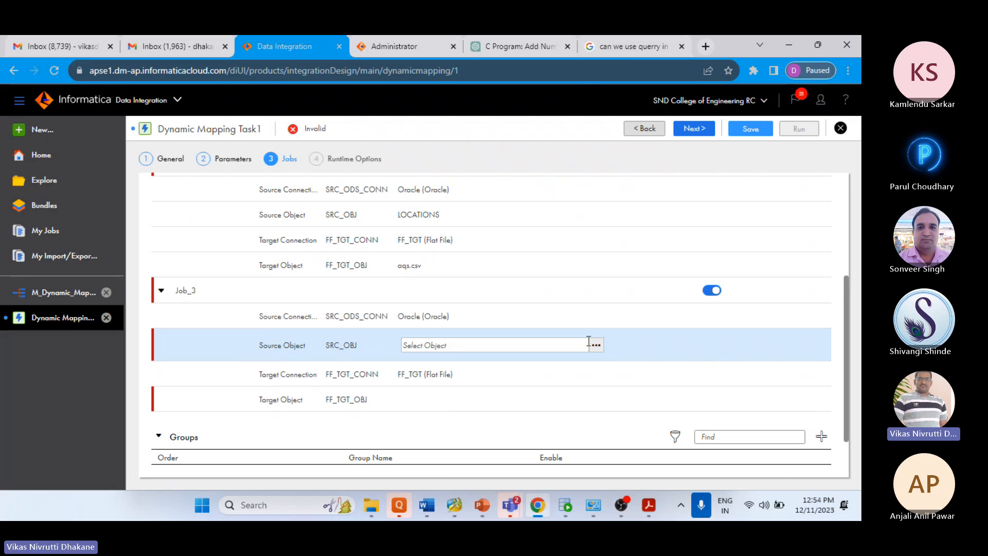
click(593, 344)
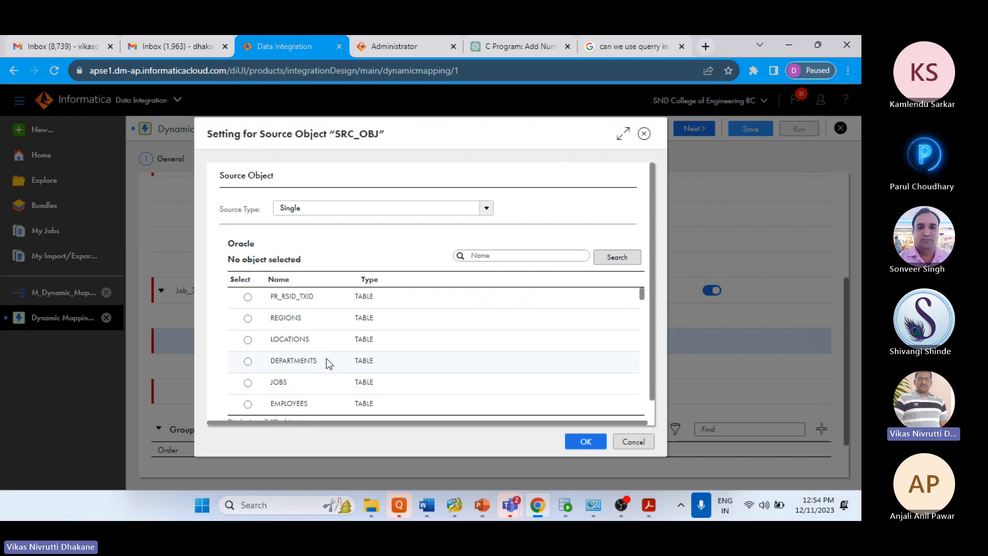
click(327, 360)
click(585, 441)
- Set Job_3's target object FF_TGT_OBJ to dept.csv
click(458, 391)
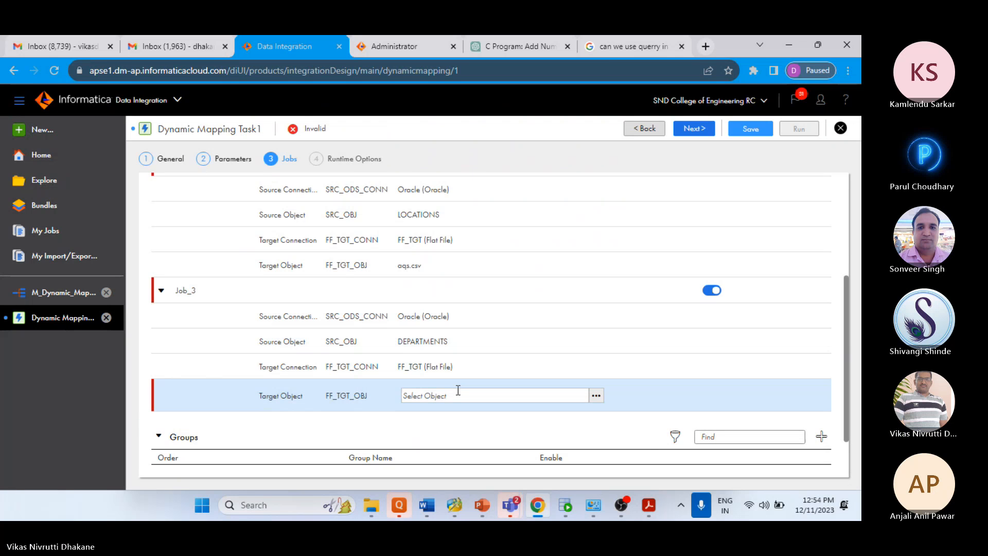
text(de)
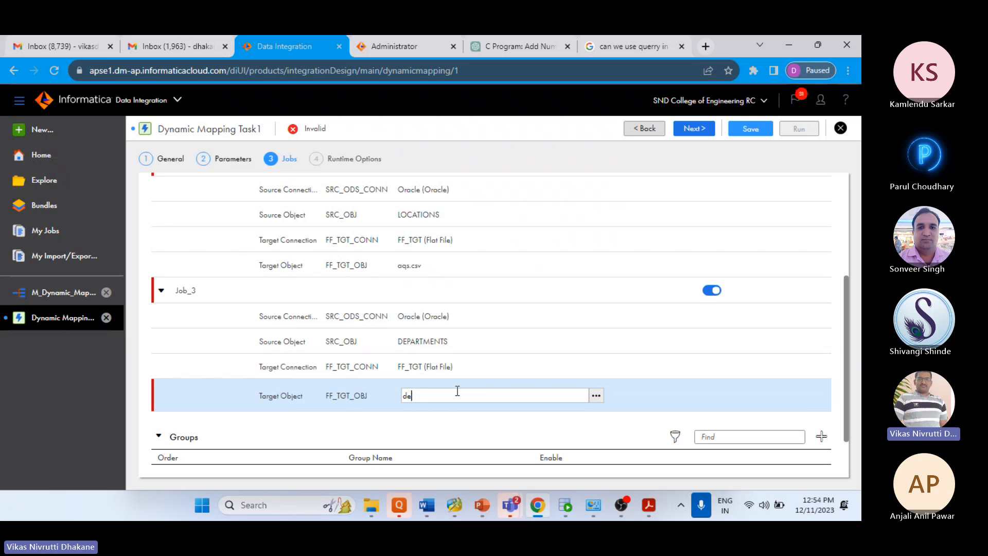
text(pt.csv)
click(457, 446)
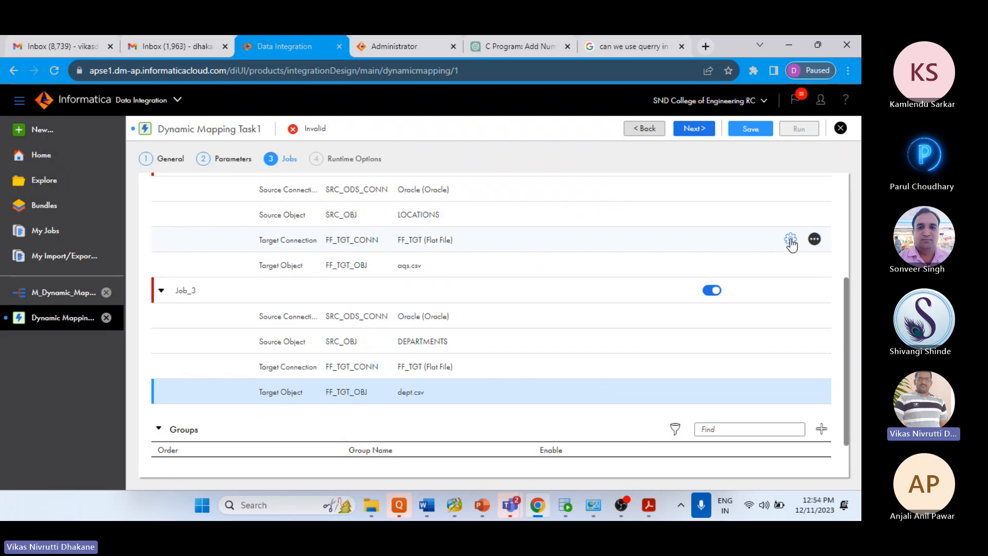
- Add a fourth job to the task and set its source object SRC_OBJ to the EMPLOYEES table
scroll(790, 238, up, 4)
click(819, 194)
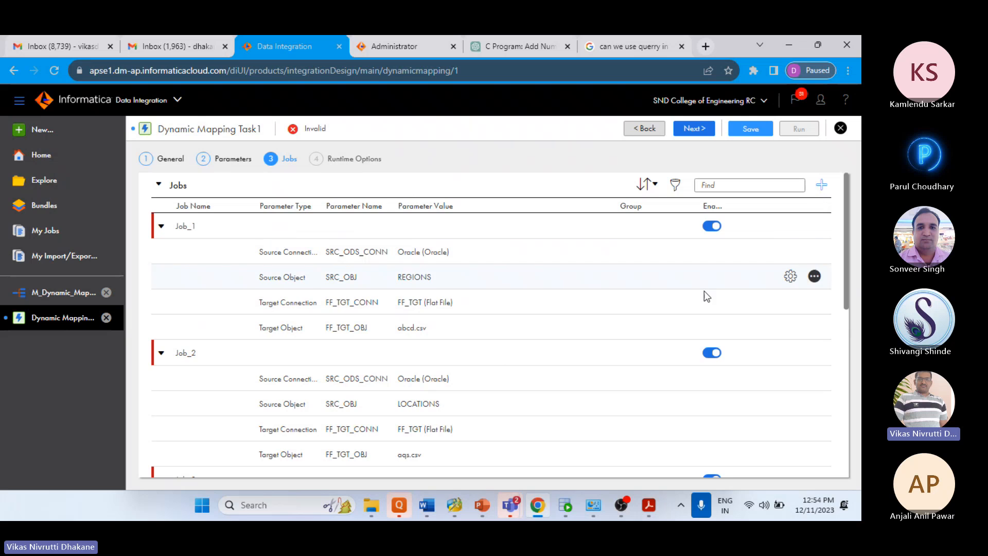
scroll(709, 293, down, 6)
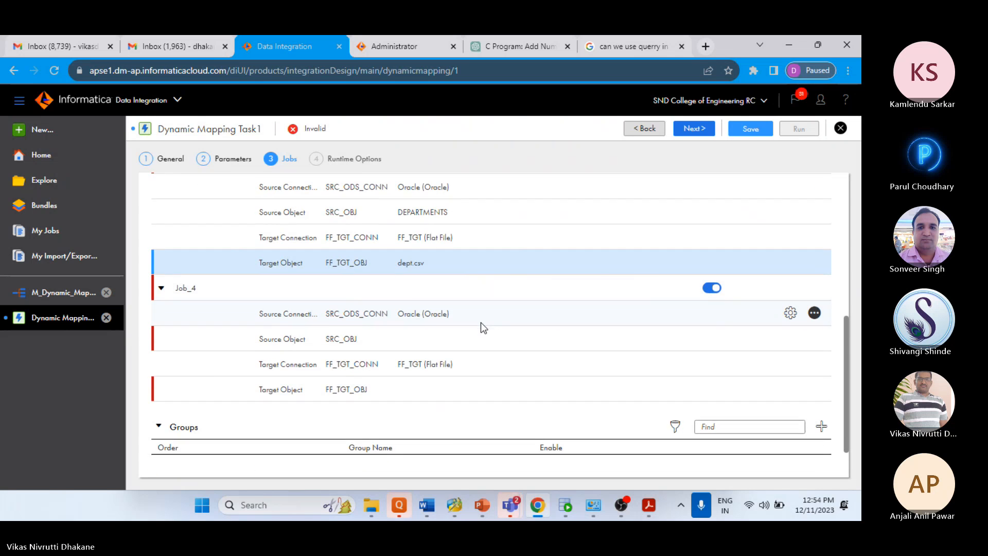
scroll(481, 326, down, 2)
click(468, 287)
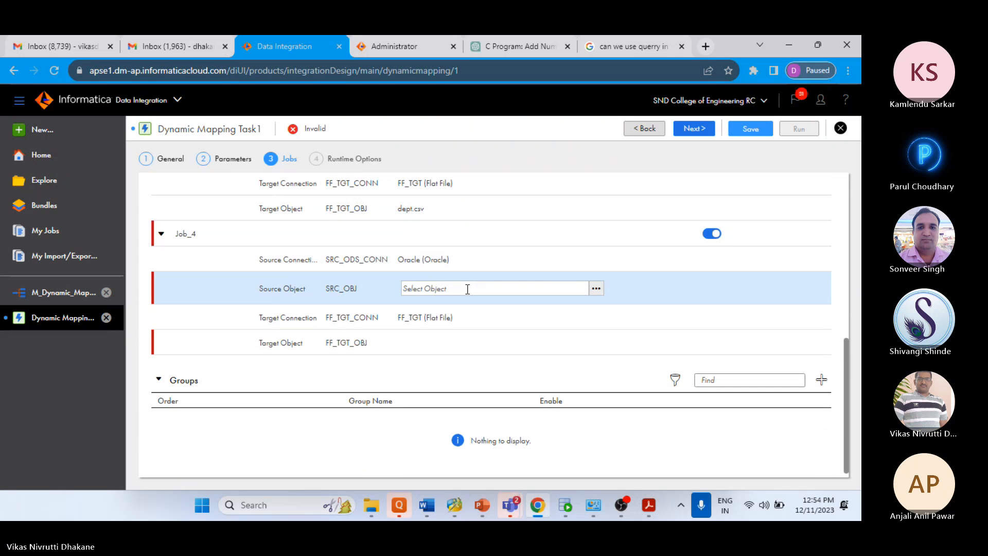
click(596, 289)
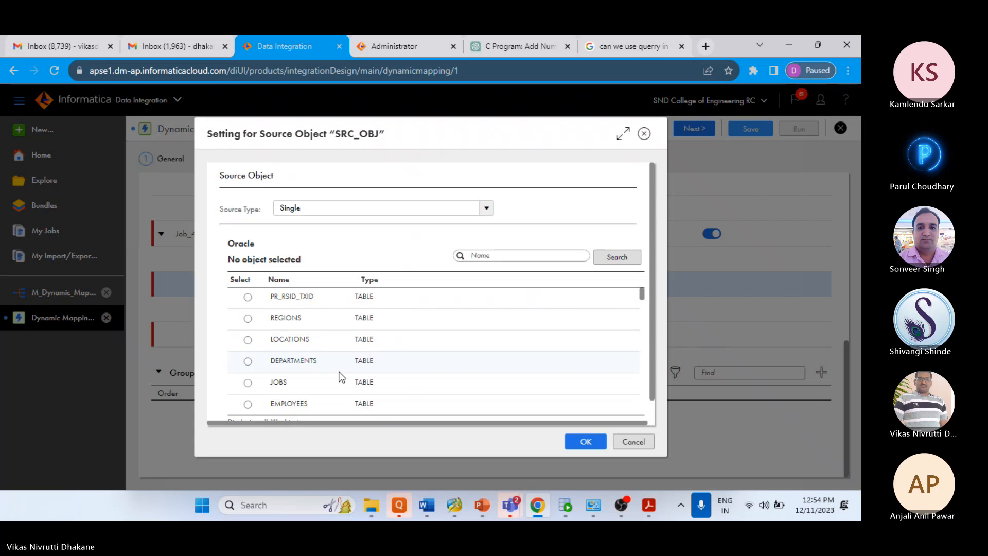
click(311, 399)
click(582, 442)
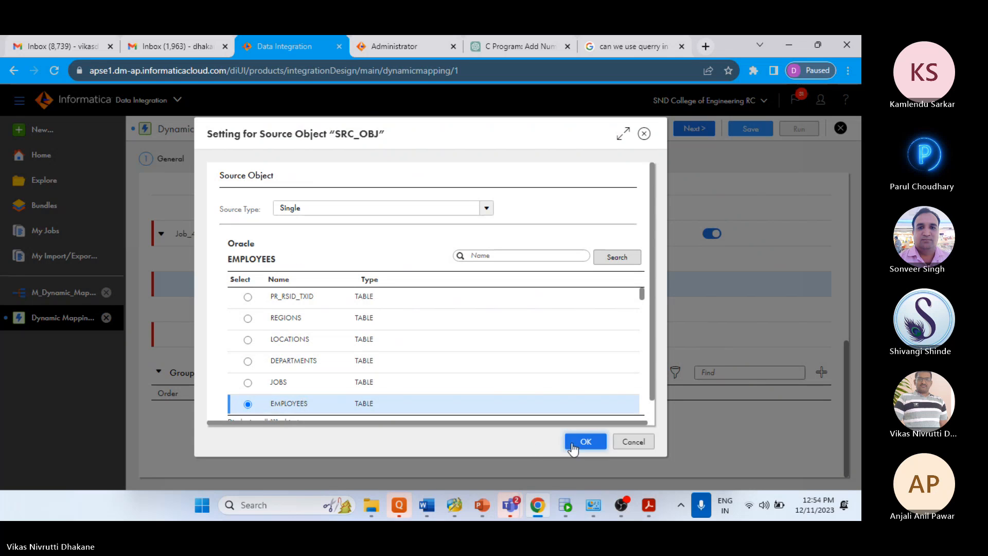
- Set Job_4's target object FF_TGT_OBJ to emp.csv
click(431, 336)
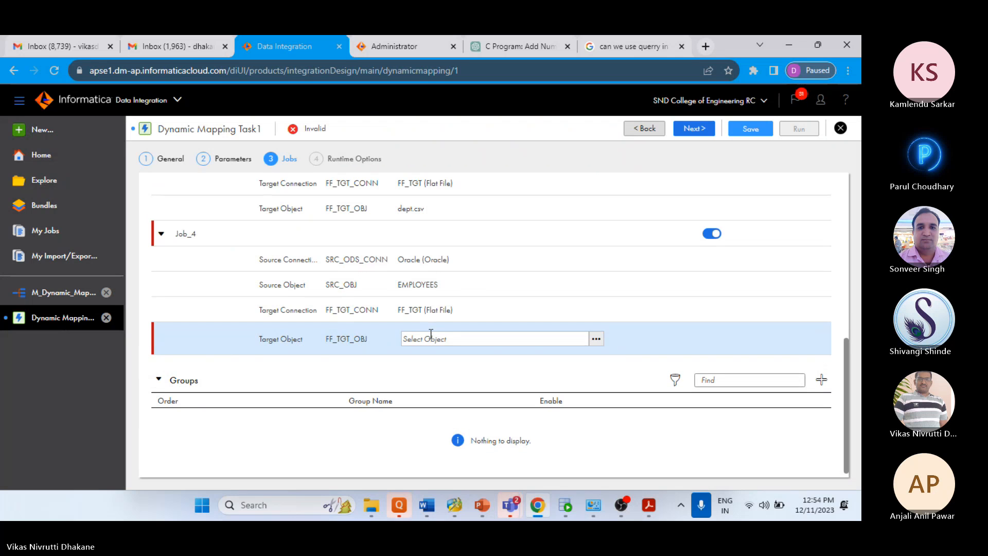
text(emp.csv)
click(432, 371)
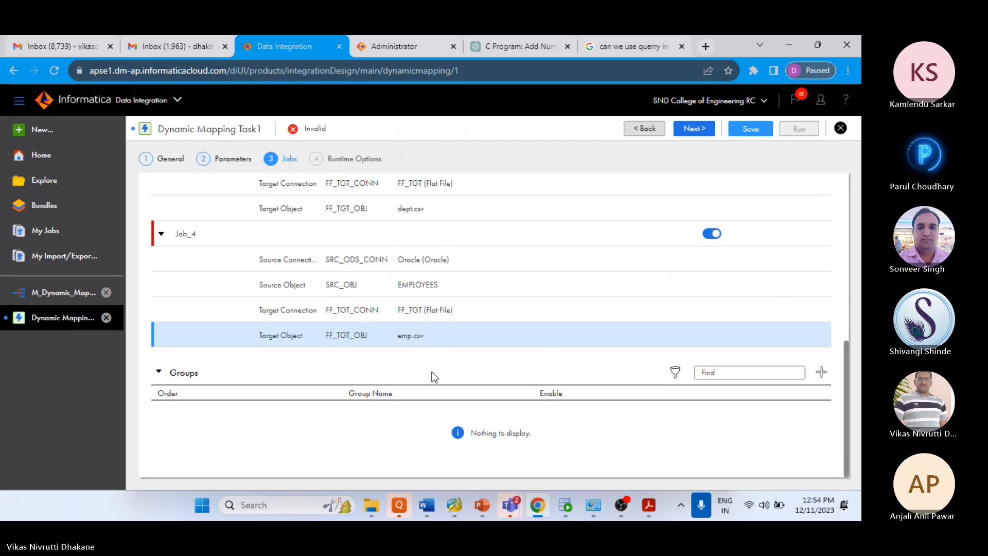
- Check the group assignment of the four jobs and add a new group to the dynamic mapping task
scroll(432, 376, up, 10)
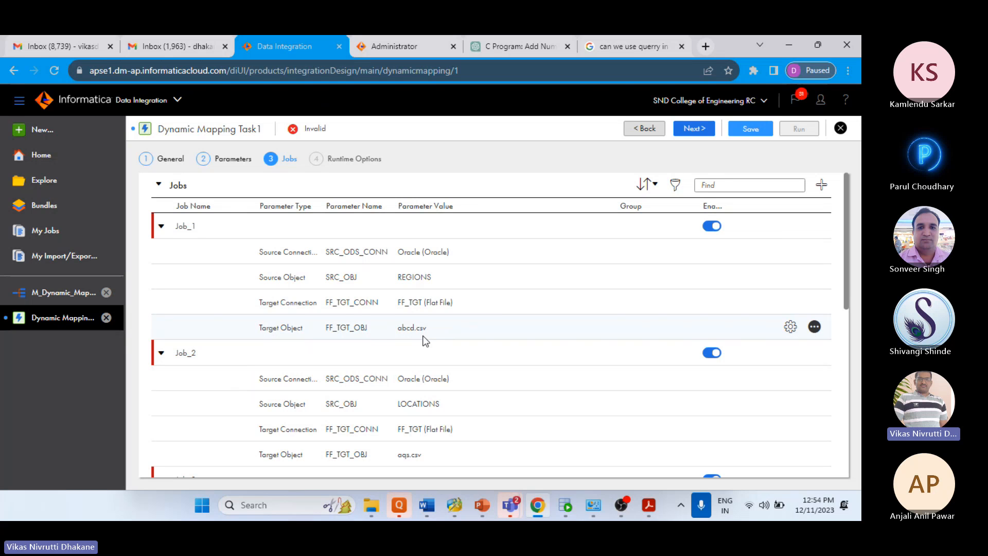
scroll(481, 304, down, 5)
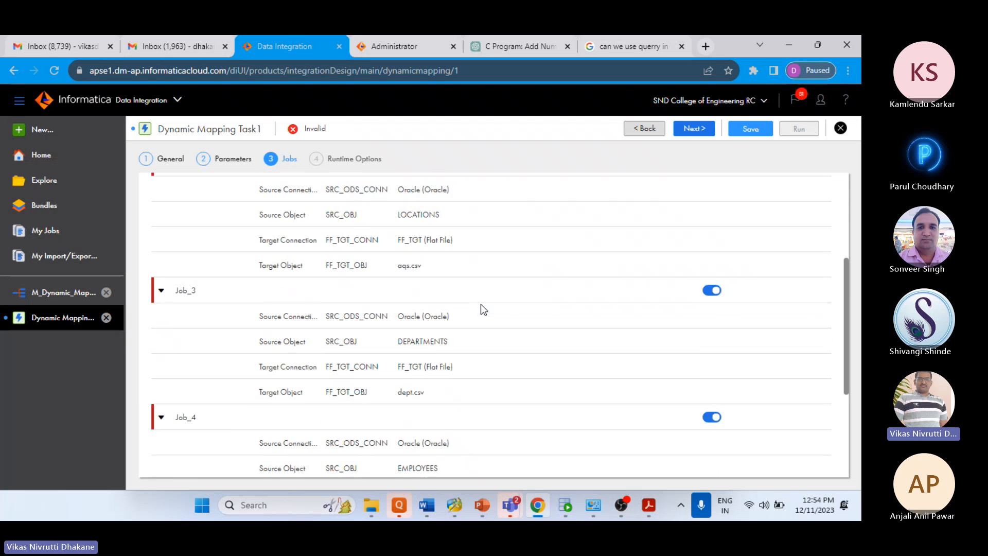
scroll(482, 309, down, 2)
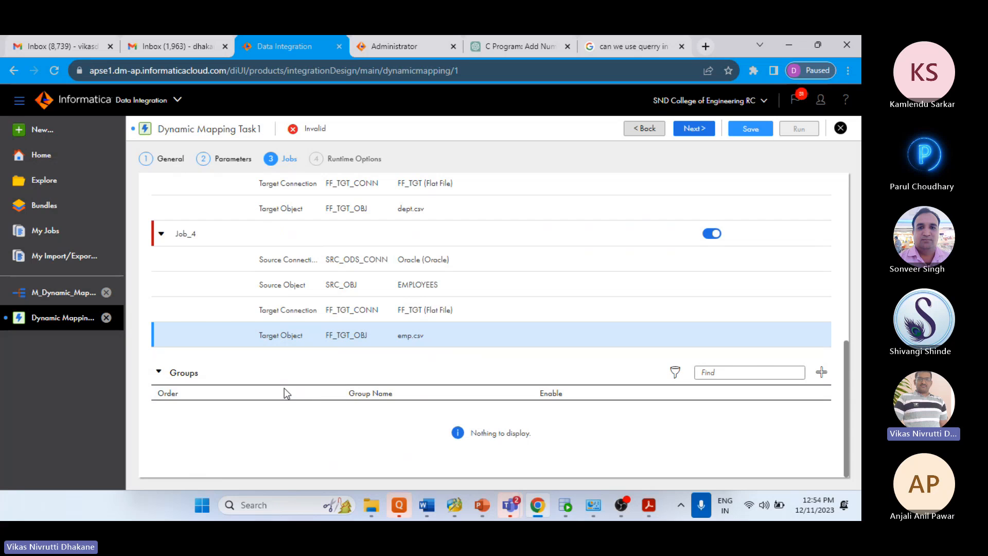
scroll(406, 394, up, 8)
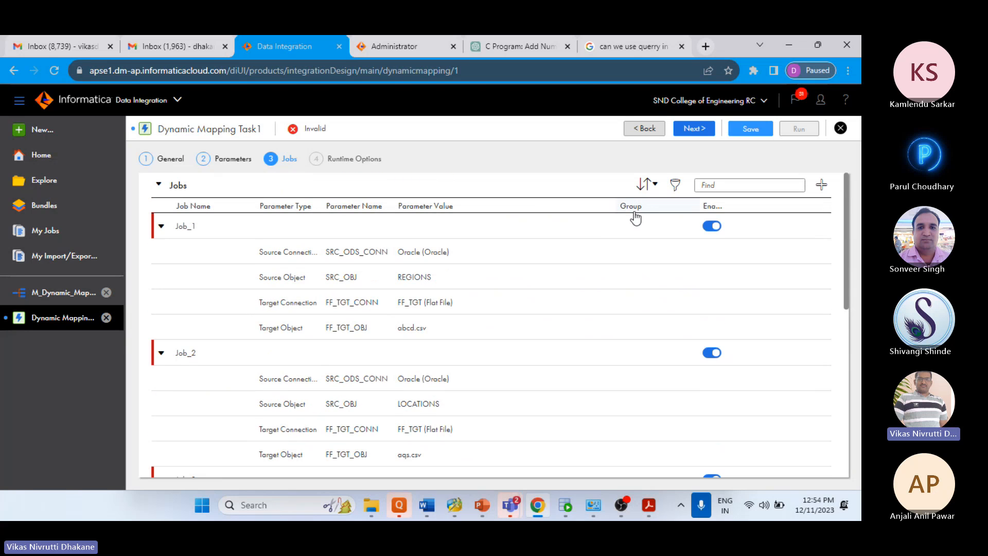
mouse_move(629, 222)
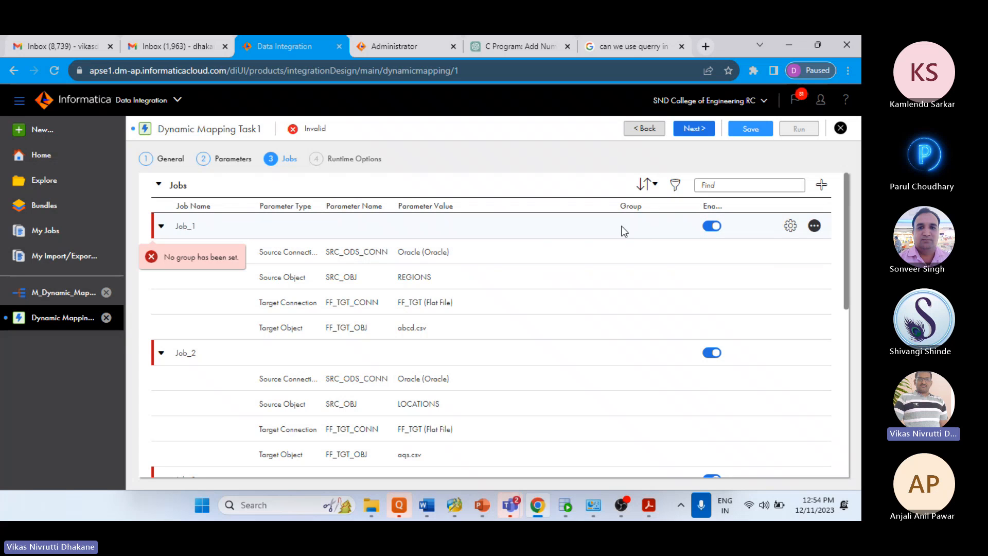
scroll(629, 225, down, 7)
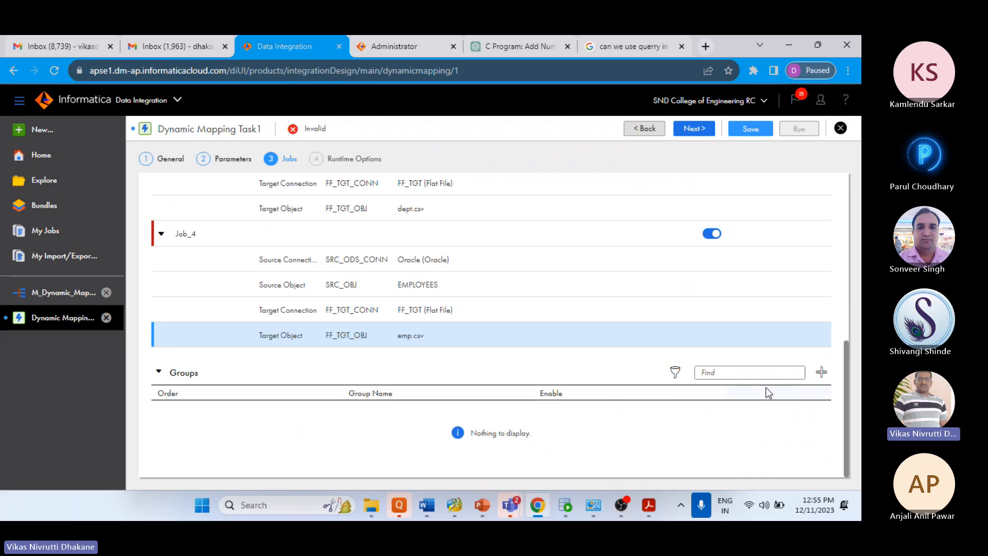
click(822, 376)
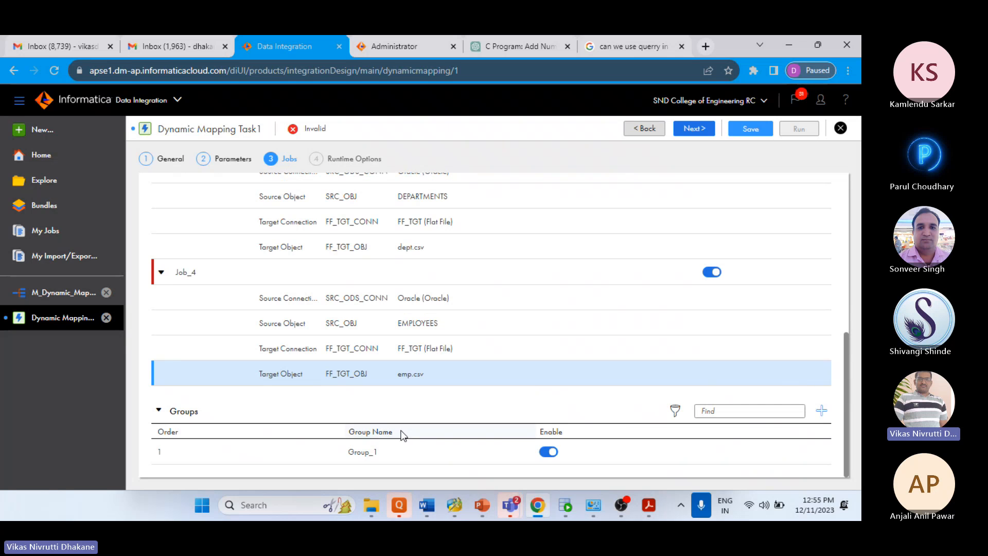
- Rename the new group as Region__loc_dept_emp, after the source tables of the four jobs
click(372, 452)
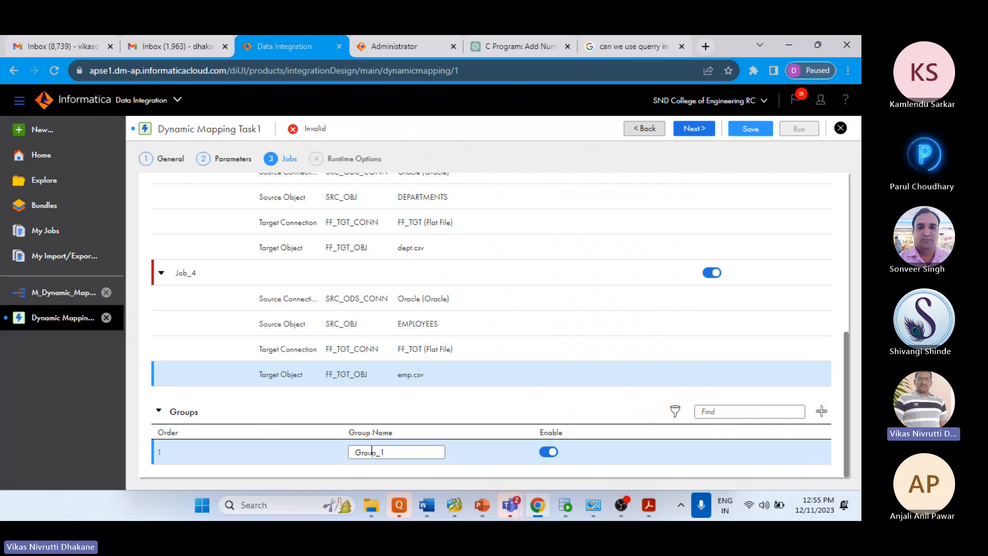
double_click(371, 452)
scroll(285, 382, up, 6)
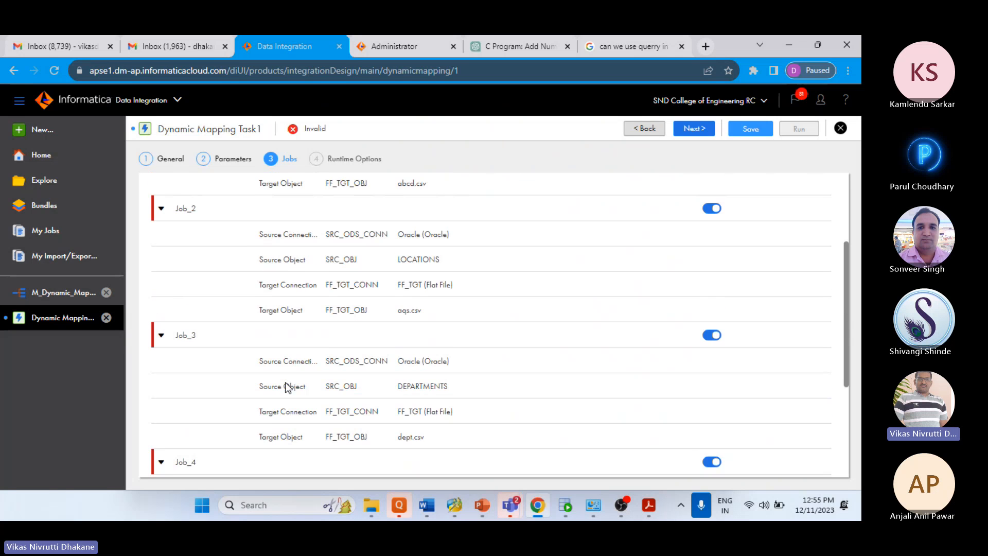
scroll(287, 384, down, 6)
scroll(289, 385, up, 6)
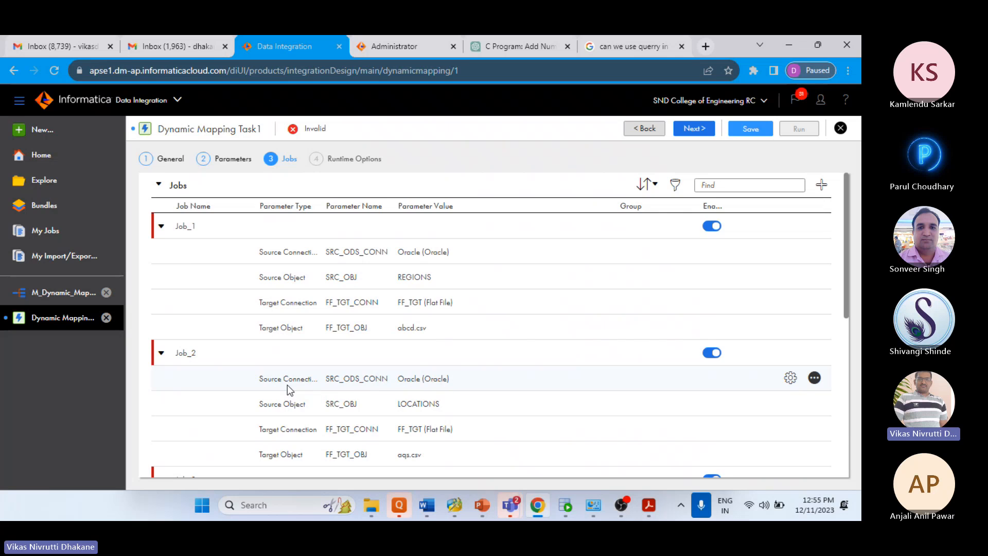
scroll(287, 384, down, 6)
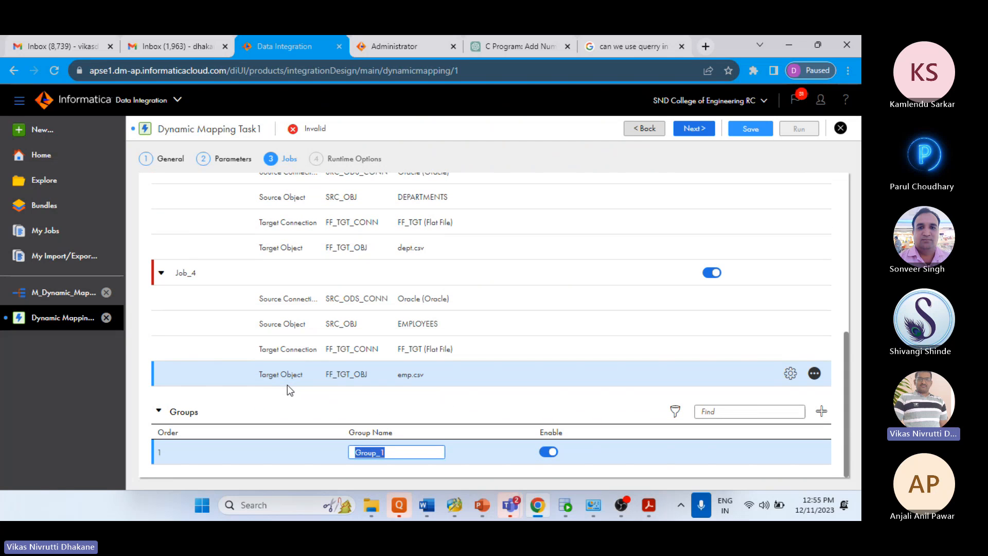
text(Region_)
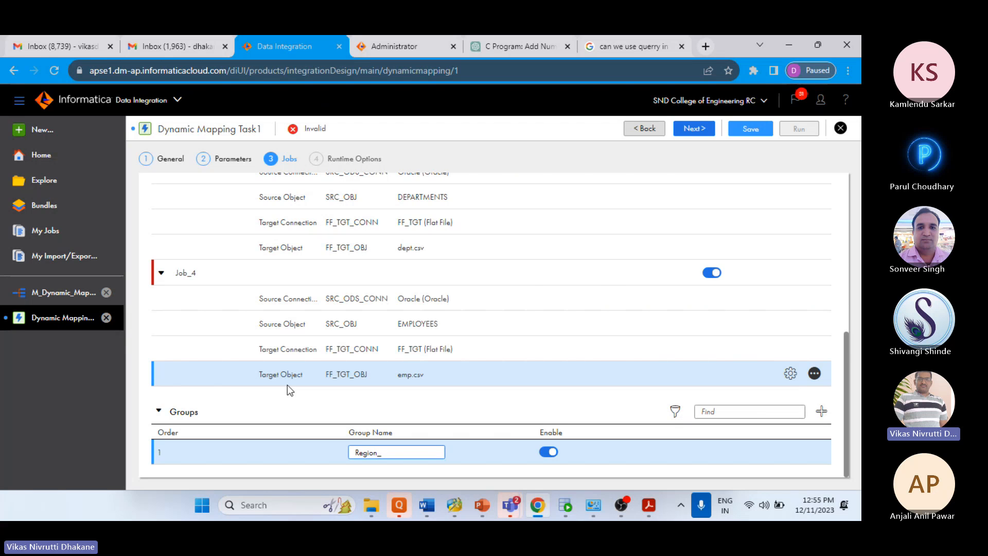
scroll(321, 332, up, 5)
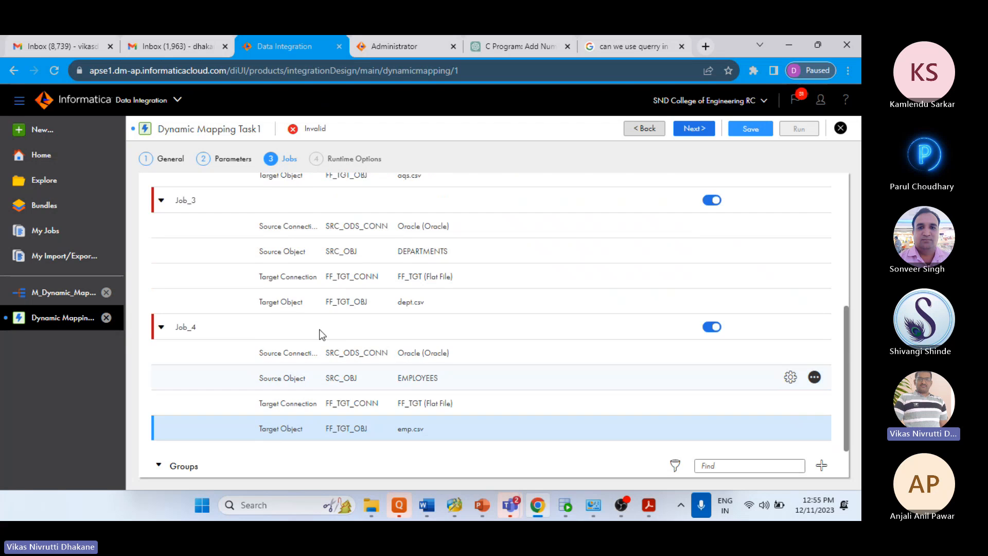
scroll(320, 332, down, 5)
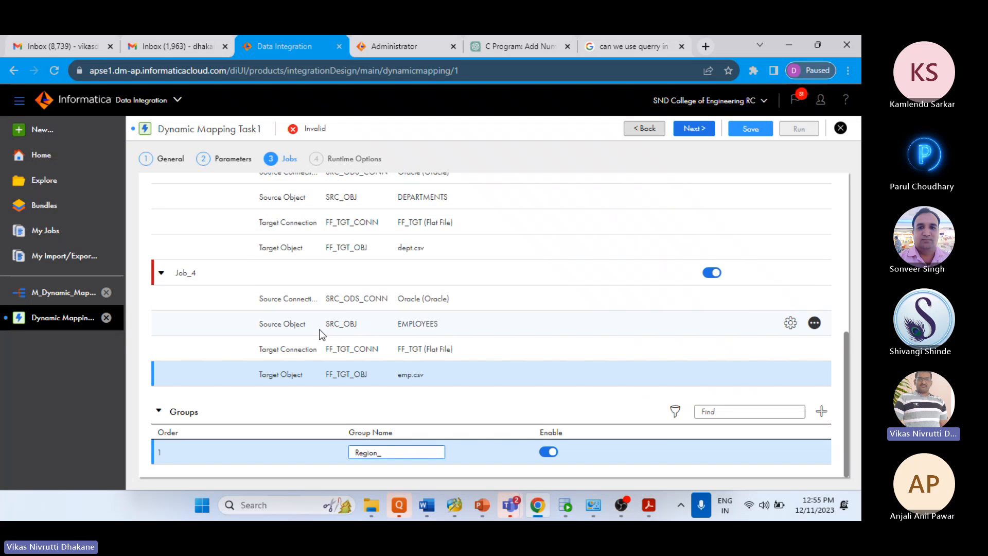
text(loc_dept)
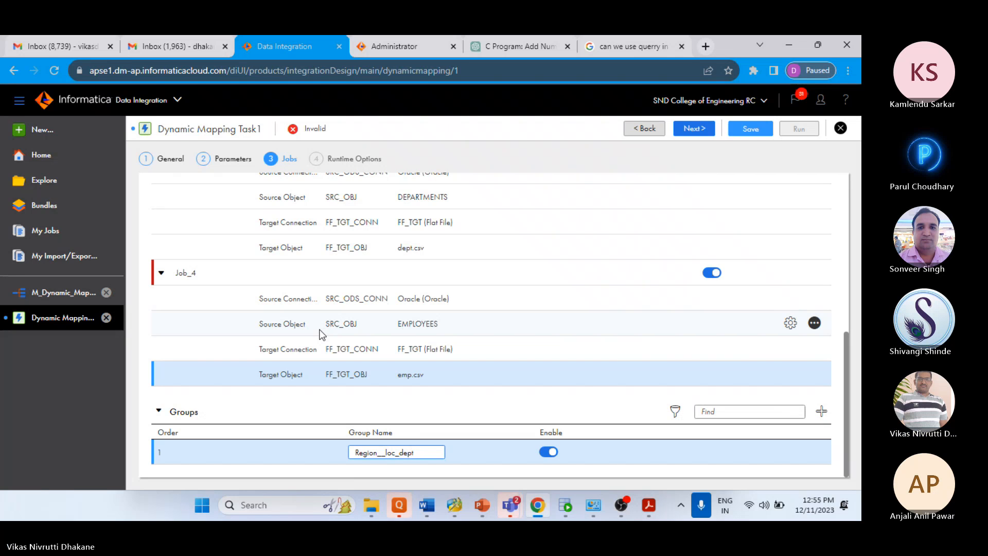
text(_emp)
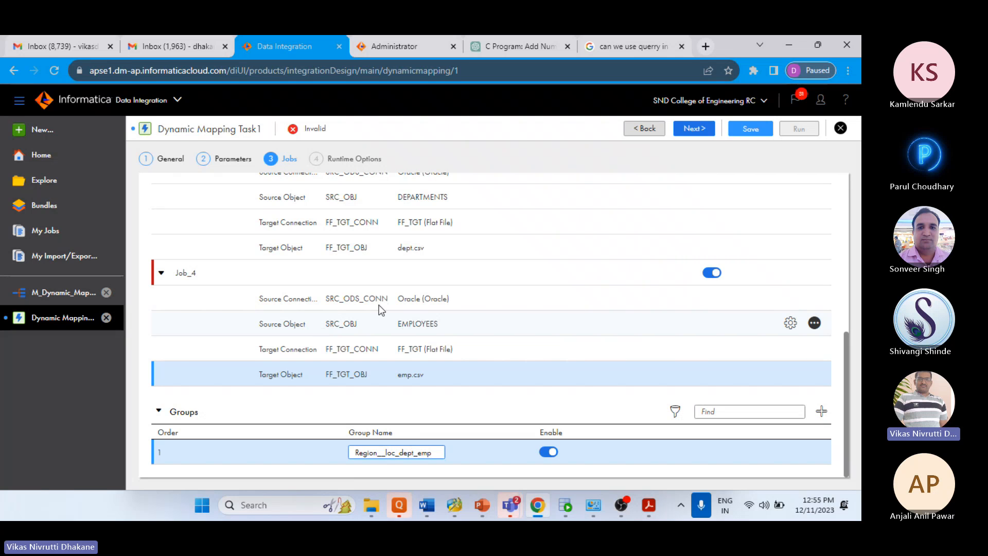
click(425, 410)
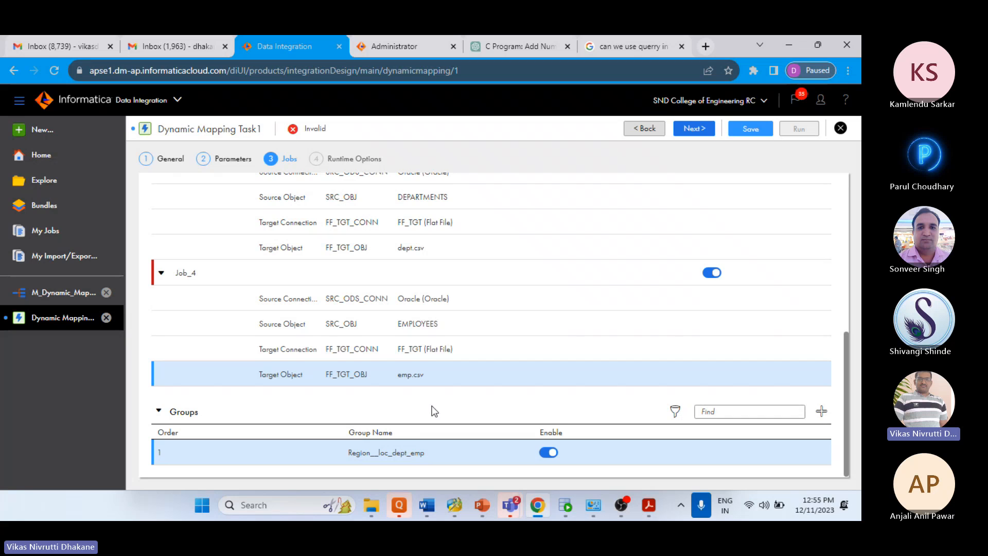
- Assign Job_1 to the group Region__loc_dept_emp
scroll(503, 435, up, 6)
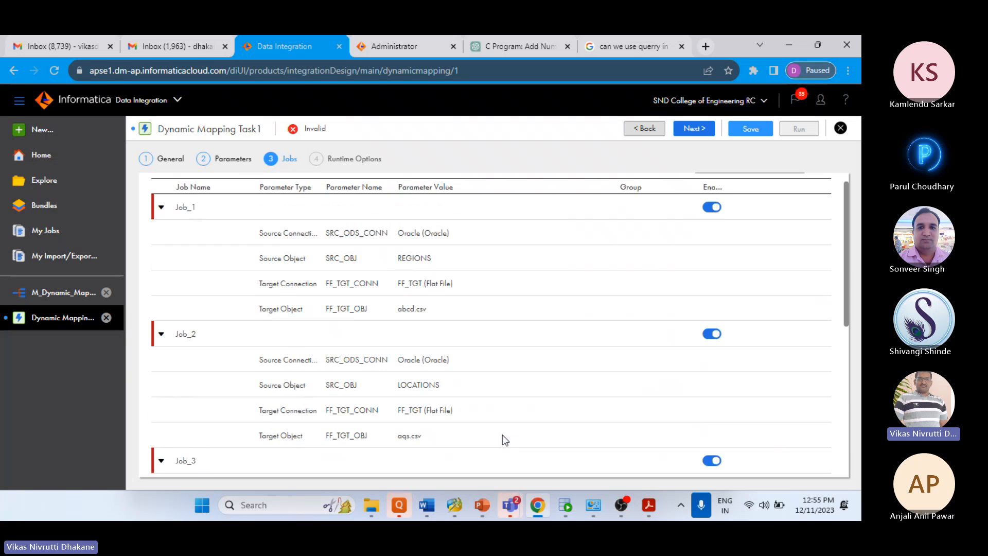
scroll(502, 435, up, 1)
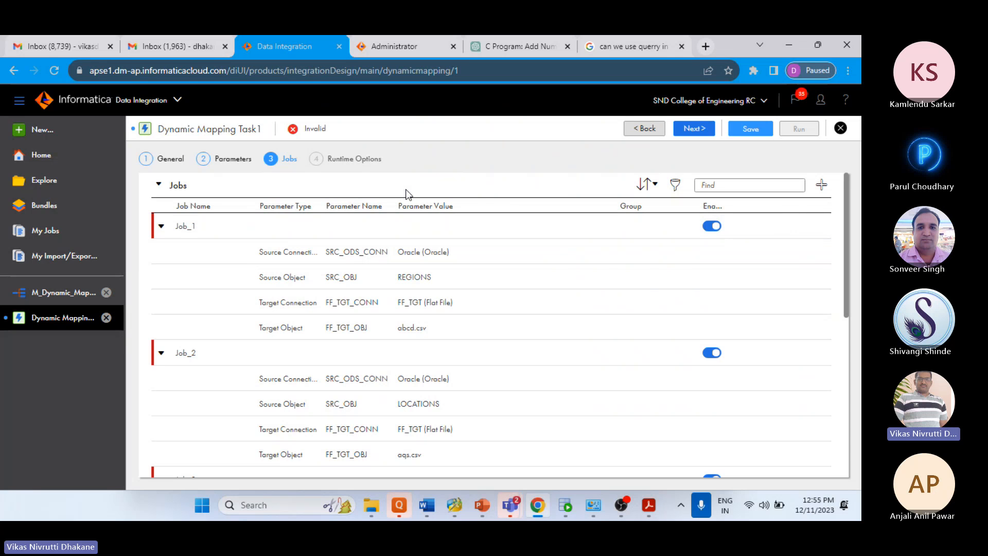
click(650, 226)
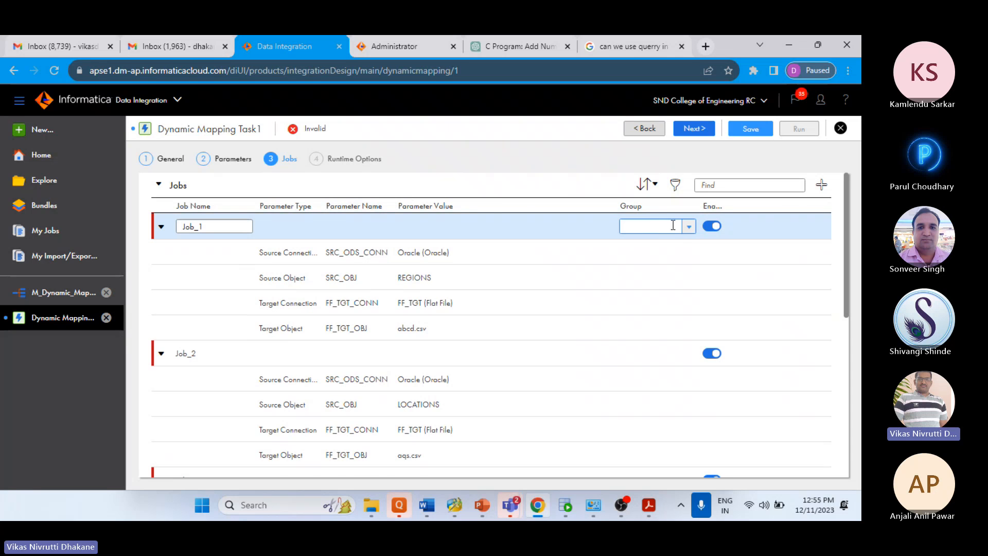
scroll(633, 278, down, 6)
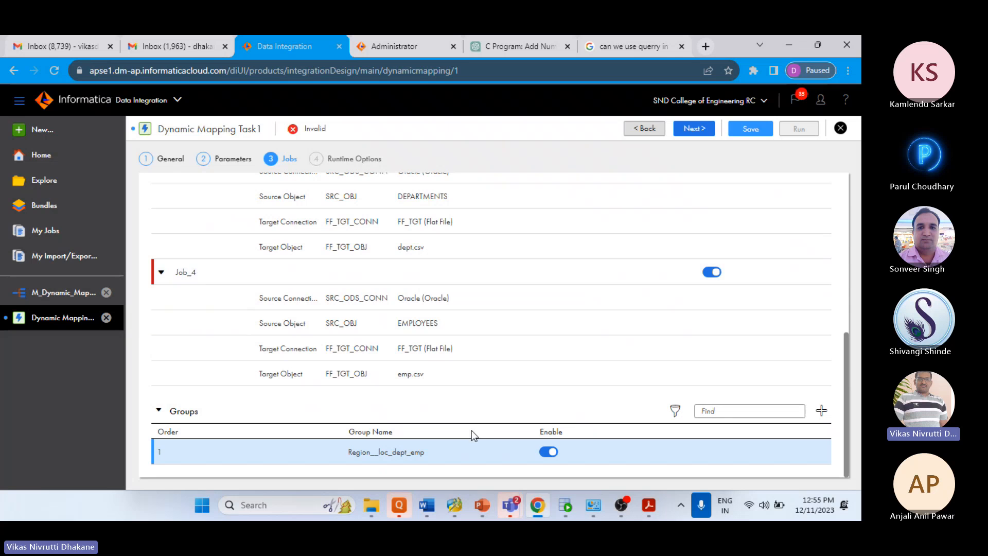
scroll(492, 391, up, 6)
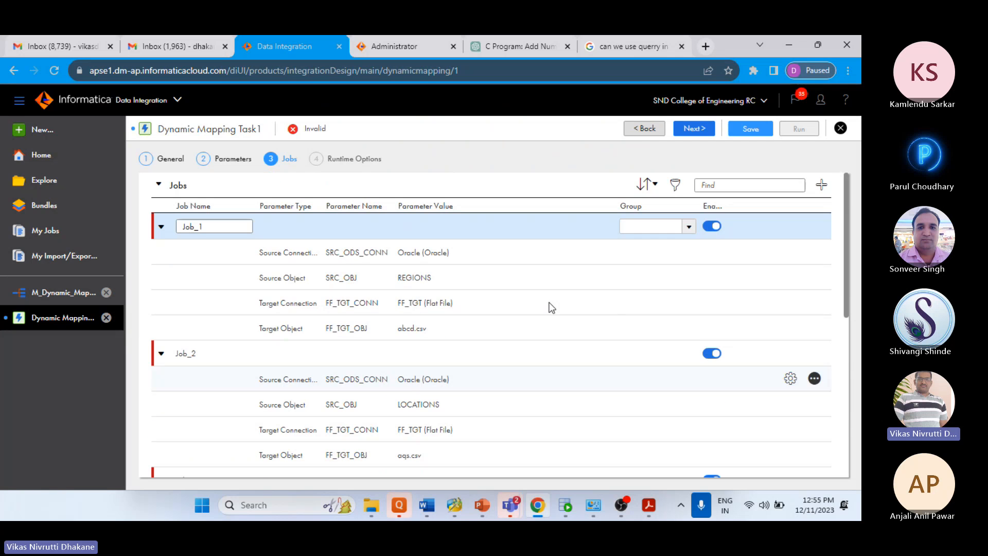
click(689, 228)
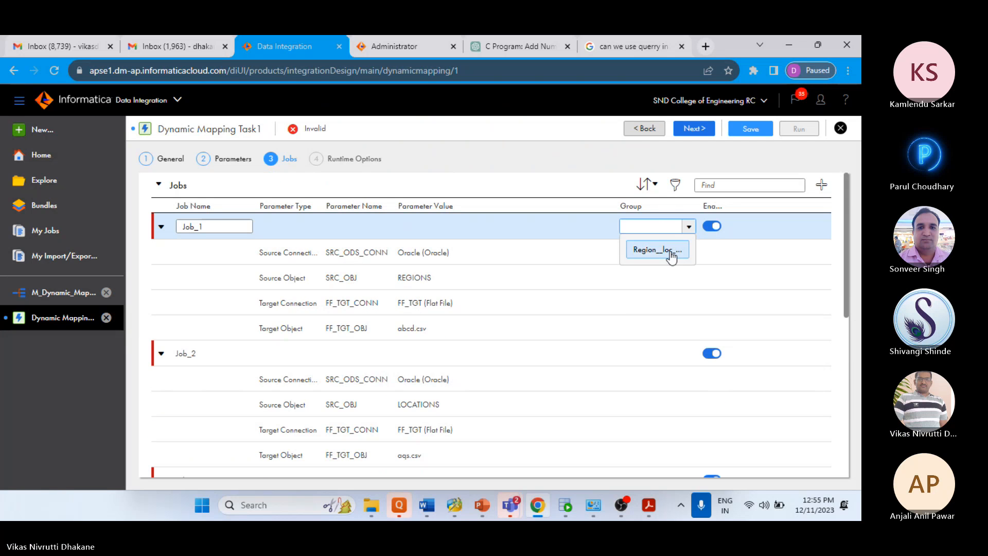
click(670, 251)
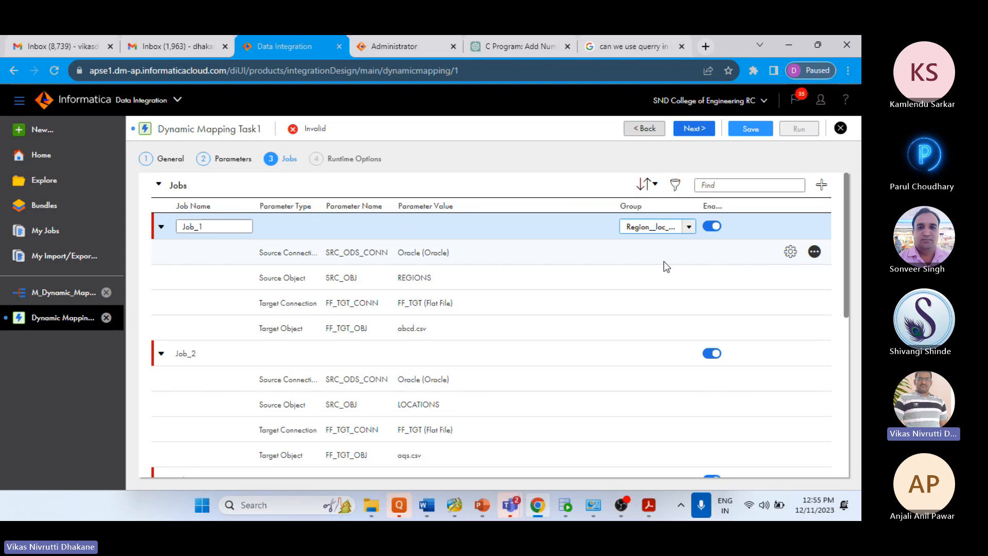
- Assign Job_2 and Job_3 to the group Region__loc_dept_emp
scroll(667, 266, down, 2)
click(657, 292)
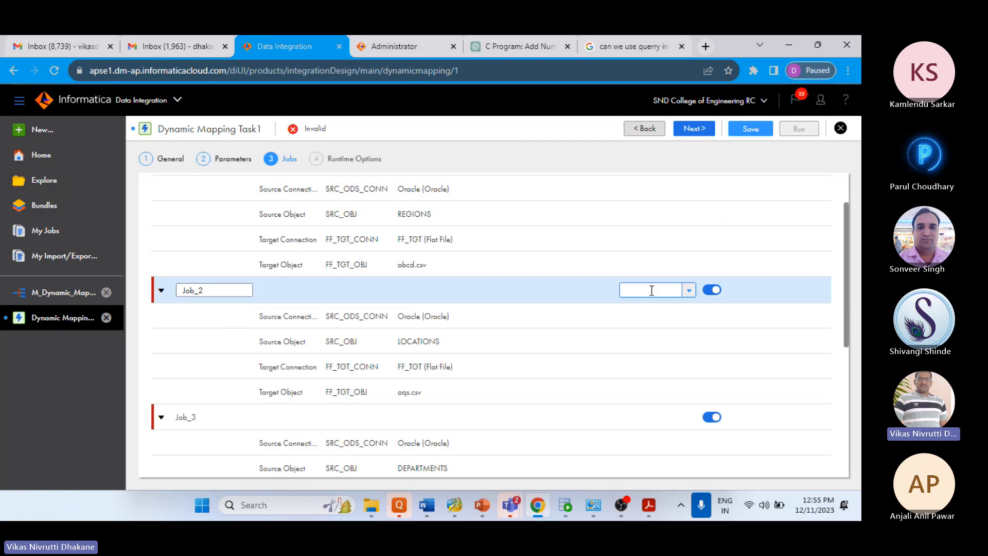
click(689, 290)
click(666, 311)
scroll(636, 316, down, 2)
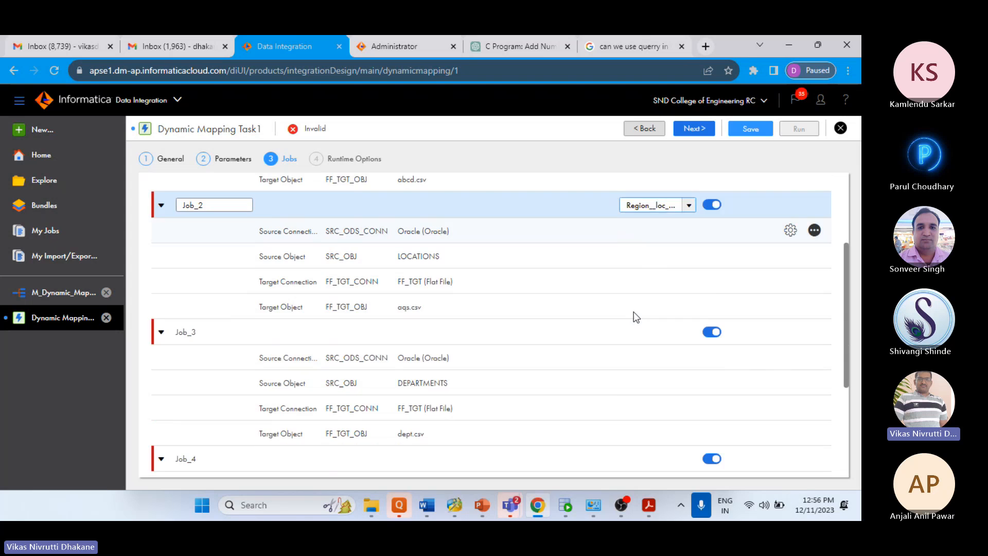
scroll(637, 317, down, 1)
click(650, 294)
click(683, 291)
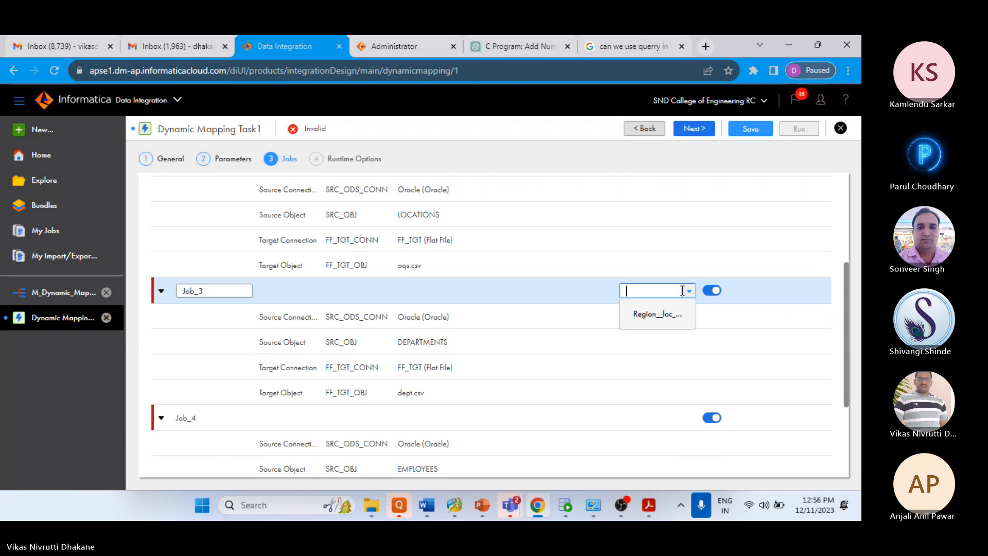
click(674, 314)
- Assign Job_4, which loads the EMPLOYEES table, to the group Region__loc_dept_emp
scroll(649, 304, down, 3)
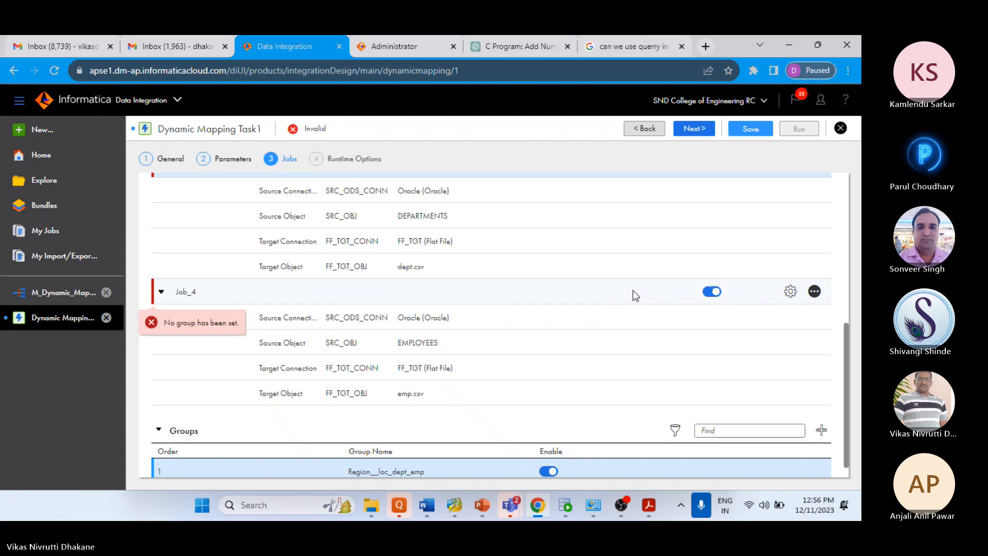
click(664, 291)
click(688, 292)
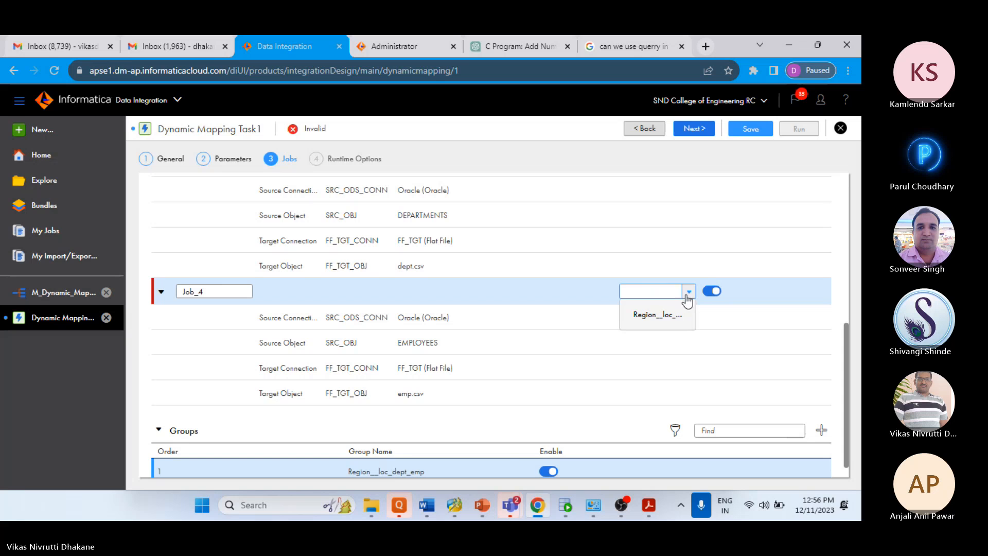
click(661, 315)
scroll(633, 312, down, 1)
- Review the source object, target object and group assignment of all four jobs and the task's group list
scroll(520, 307, up, 10)
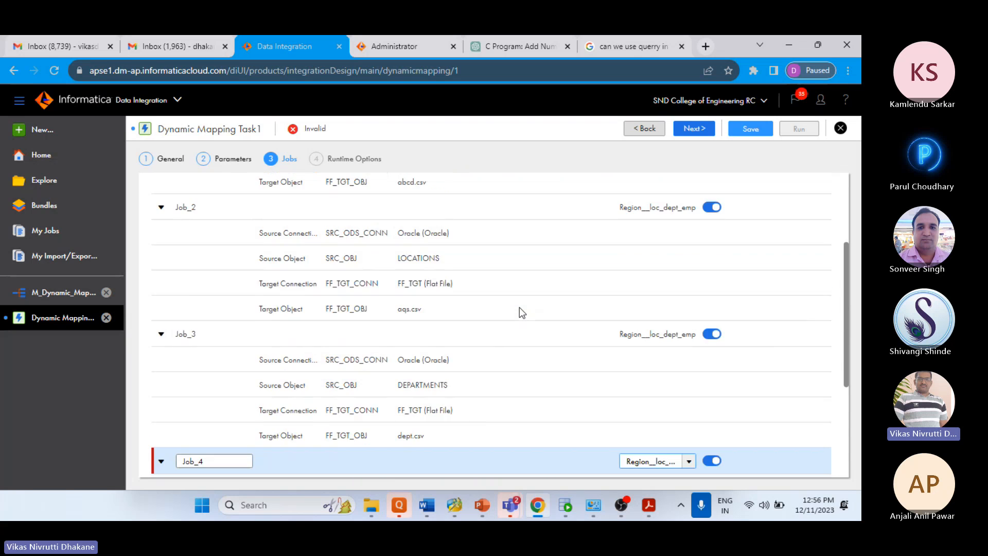
scroll(520, 307, down, 2)
scroll(520, 309, down, 5)
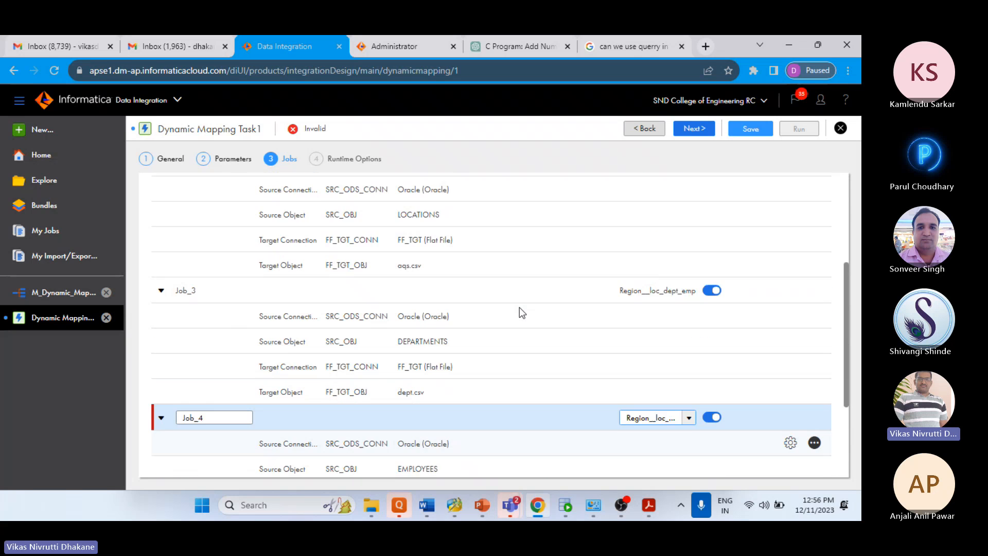
scroll(520, 309, up, 5)
scroll(520, 309, up, 2)
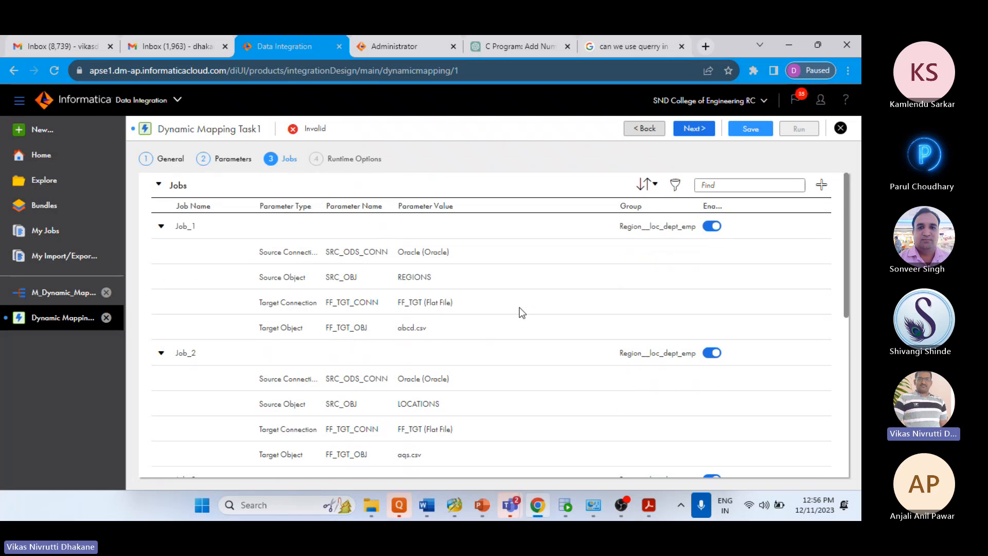
mouse_move(520, 308)
scroll(520, 307, down, 6)
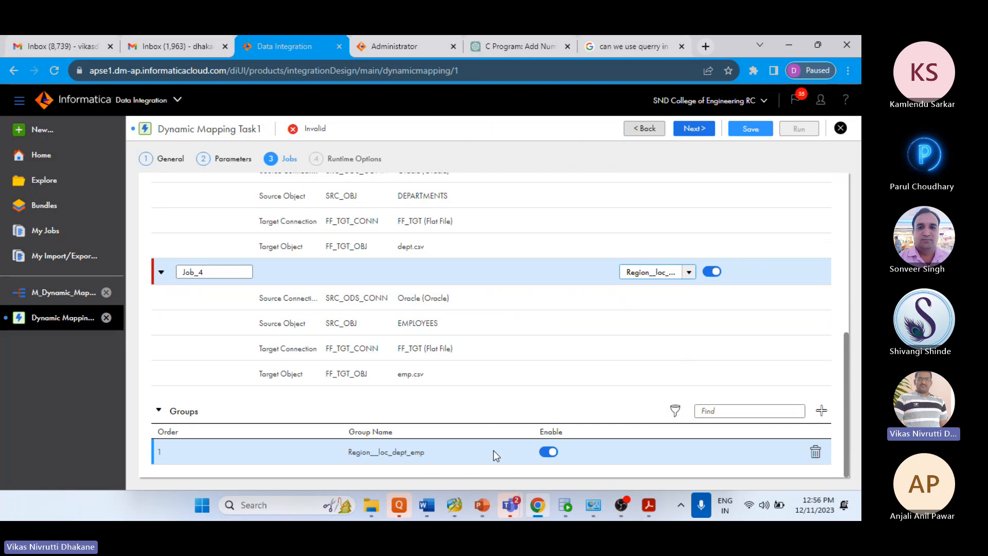
scroll(474, 334, up, 4)
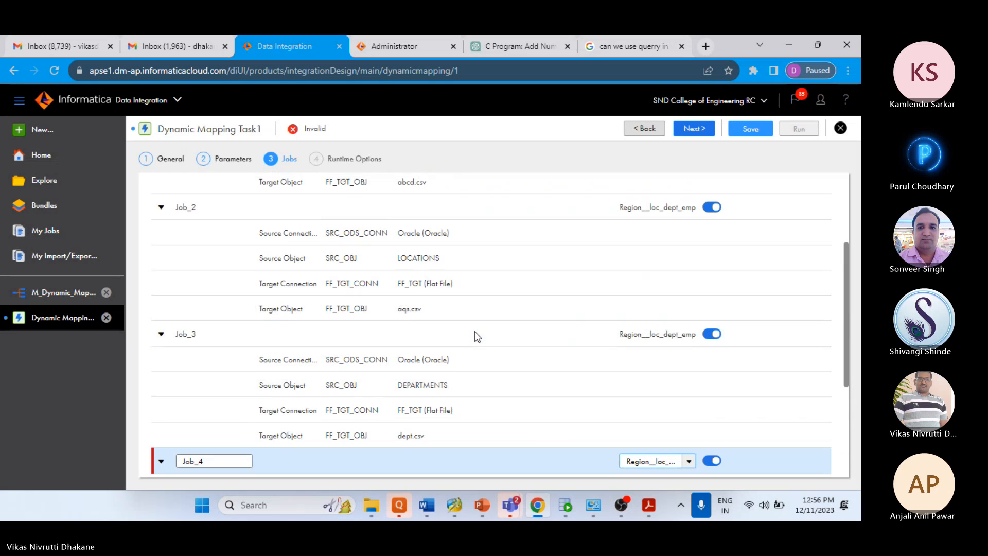
scroll(474, 332, up, 3)
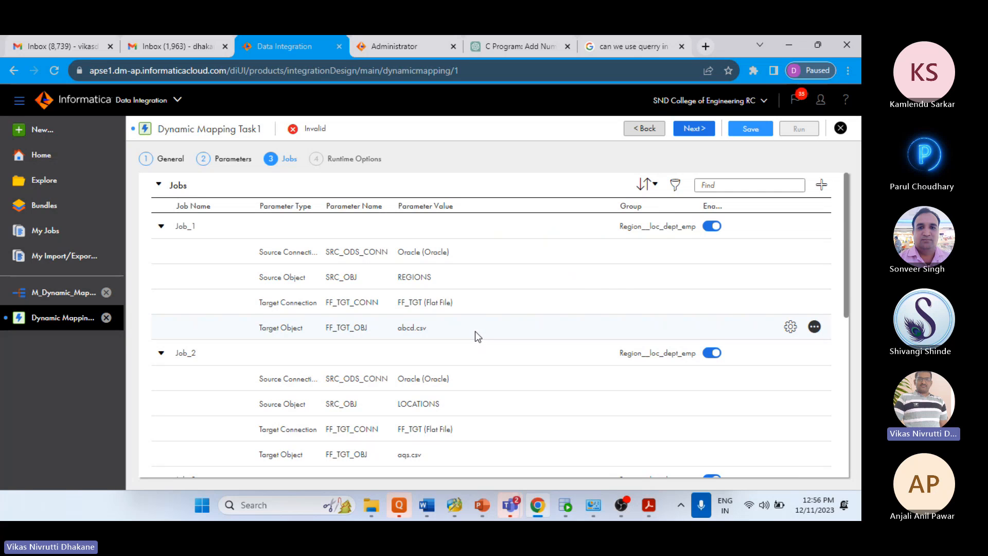
scroll(474, 332, down, 3)
scroll(475, 332, up, 3)
scroll(477, 331, down, 3)
scroll(477, 331, up, 3)
scroll(477, 331, down, 6)
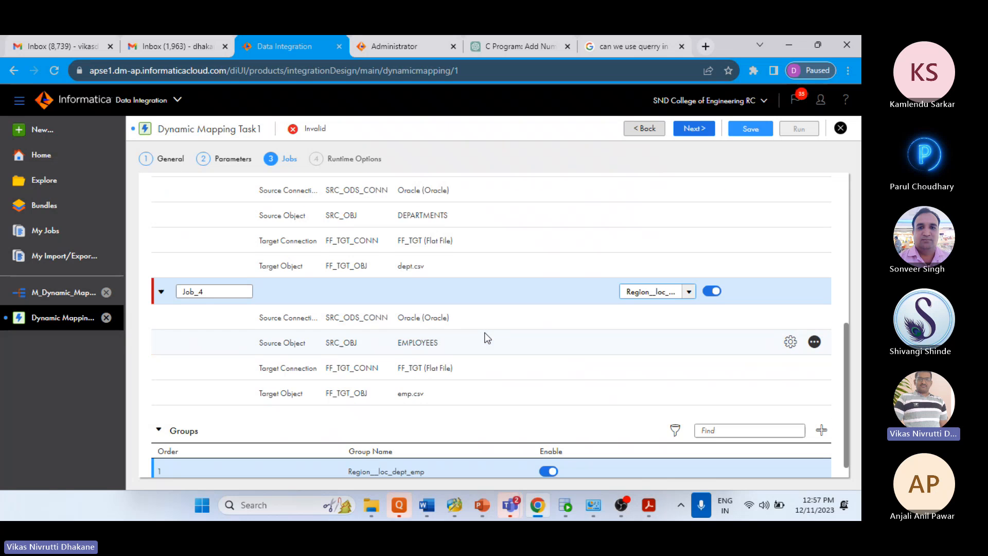
scroll(488, 338, down, 1)
scroll(488, 338, up, 1)
scroll(488, 338, down, 1)
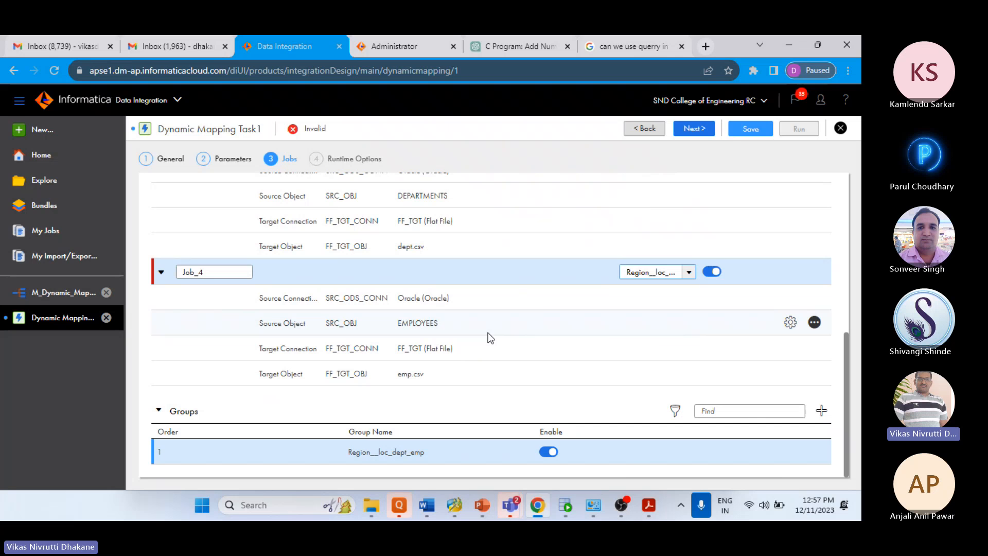
- Switch to the PDF presentation in Acrobat and read the Dynamic Mapping Task overview slide on page 6
click(644, 504)
scroll(463, 356, up, 2)
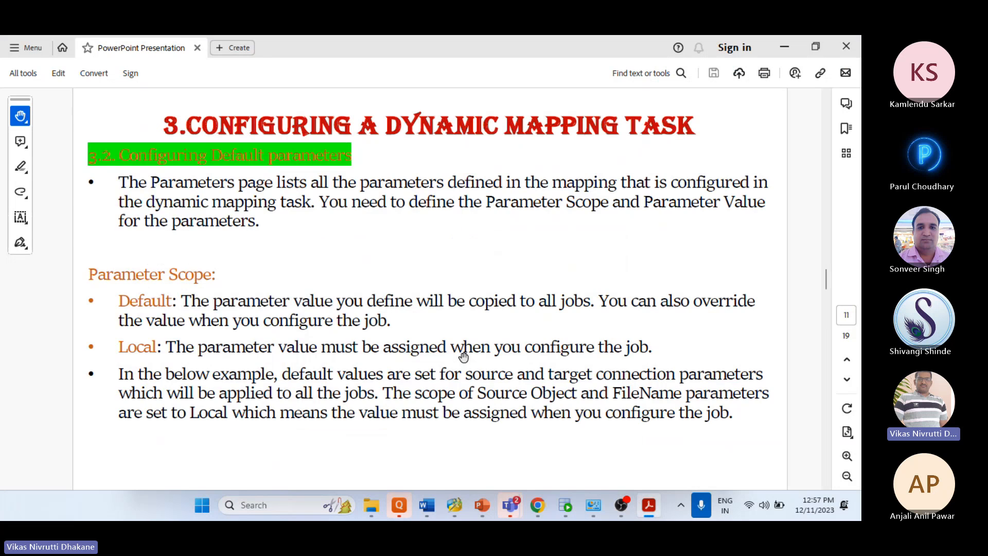
scroll(463, 356, up, 3)
scroll(464, 356, up, 3)
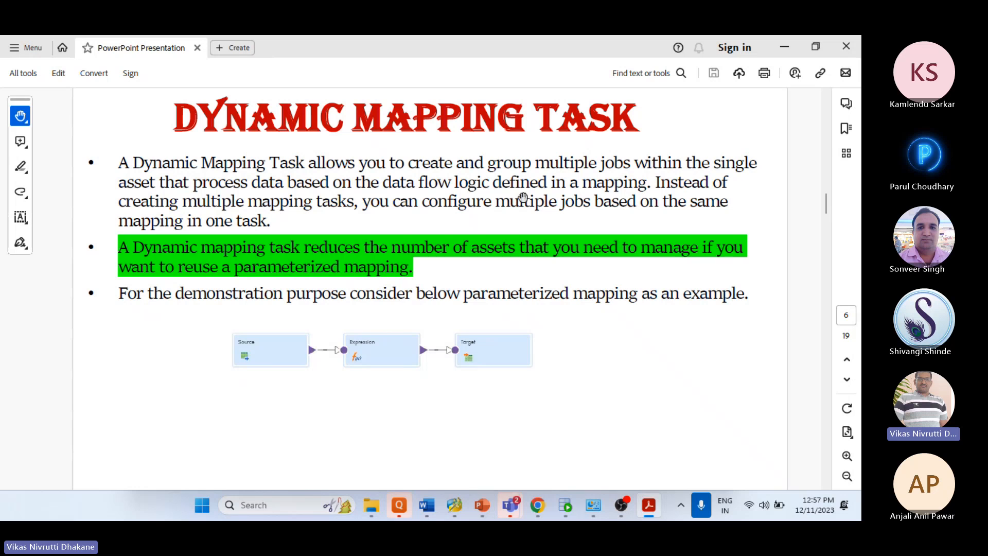
- Return to Informatica Data Integration in Chrome and compare the task's jobs with the M_Dynamic_Mapping mapping and the PDF's overview slide
click(538, 505)
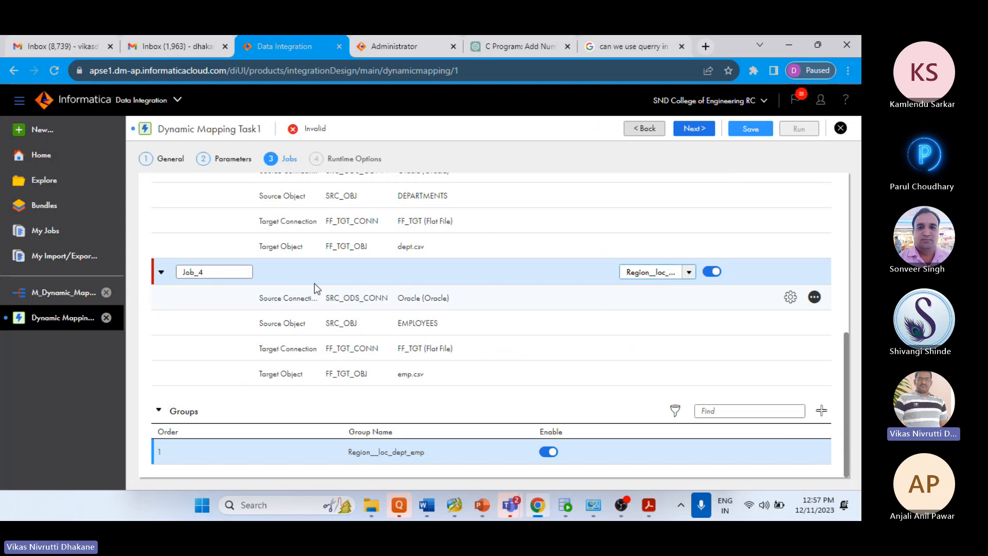
scroll(333, 309, up, 6)
scroll(336, 317, down, 2)
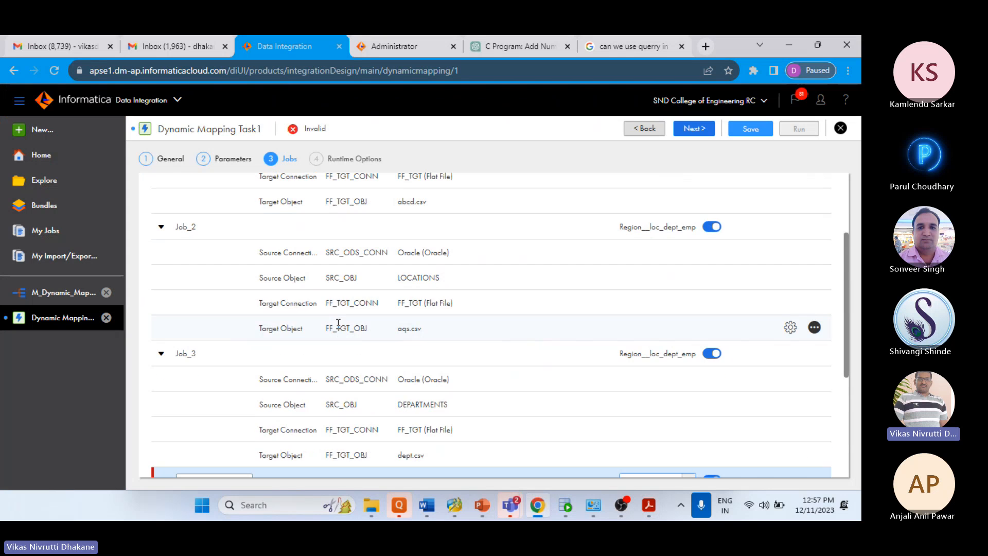
scroll(338, 323, down, 1)
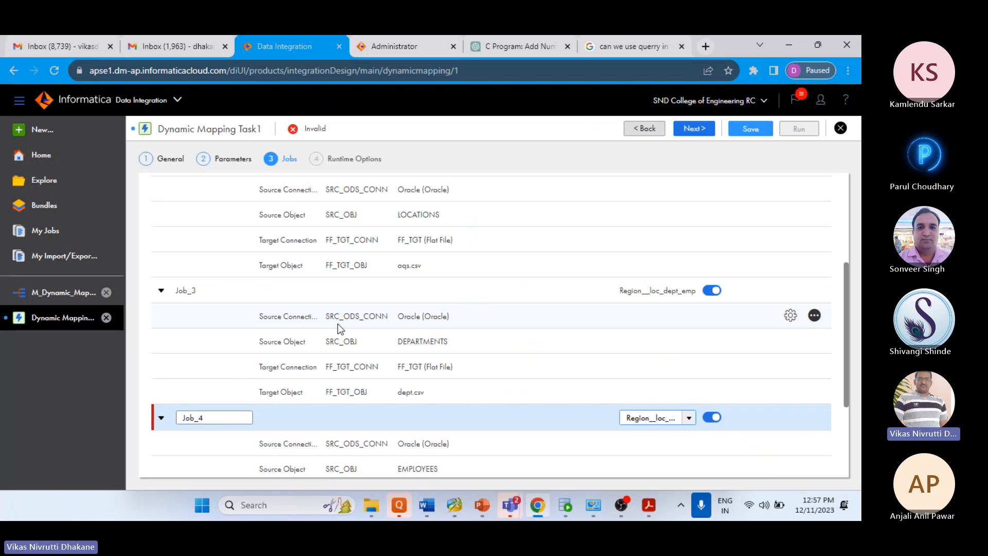
click(63, 293)
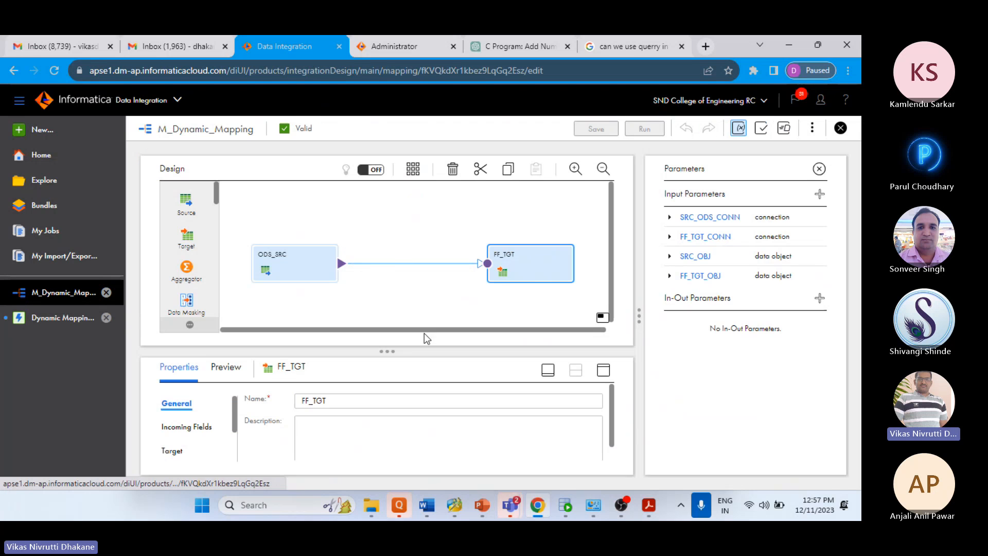
click(57, 317)
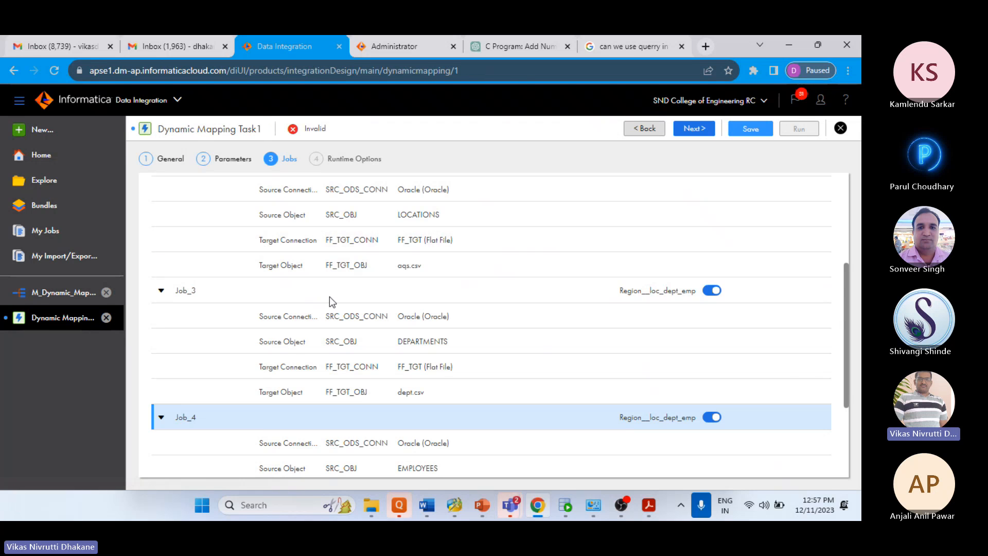
scroll(409, 309, down, 1)
scroll(410, 346, up, 3)
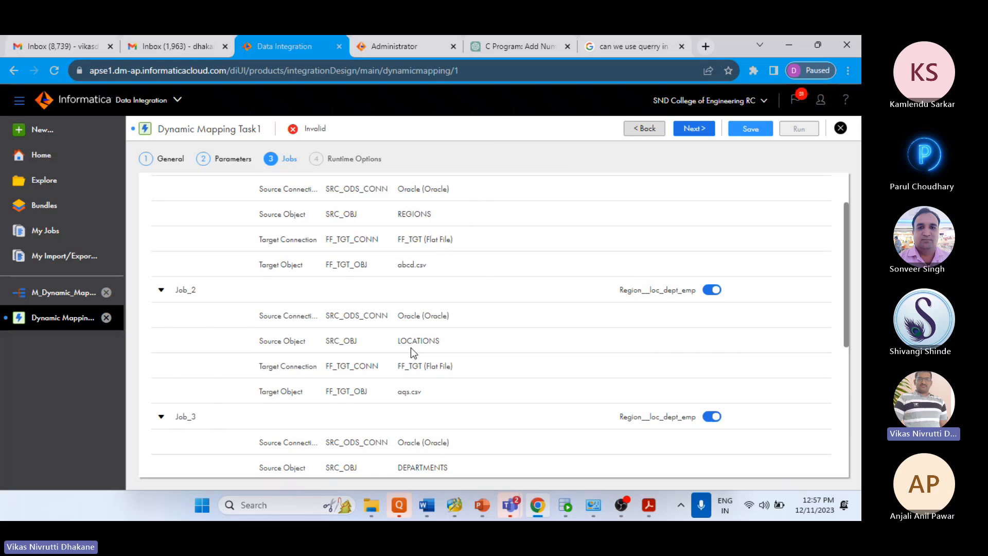
click(648, 506)
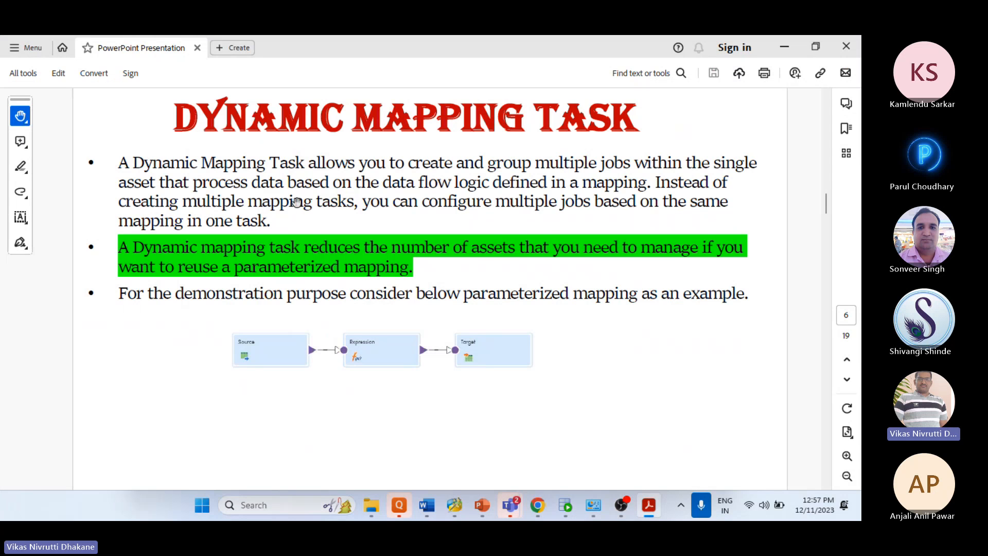
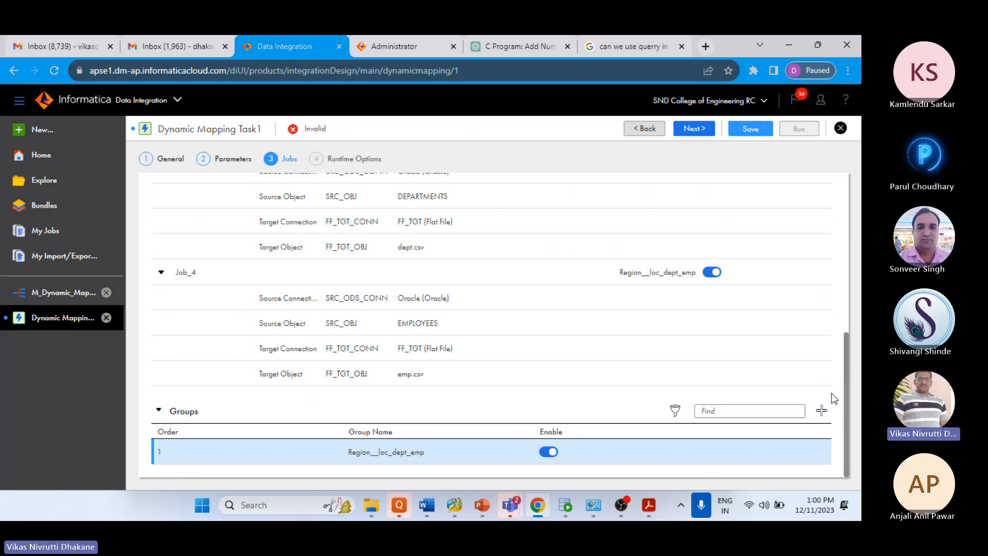
click(821, 410)
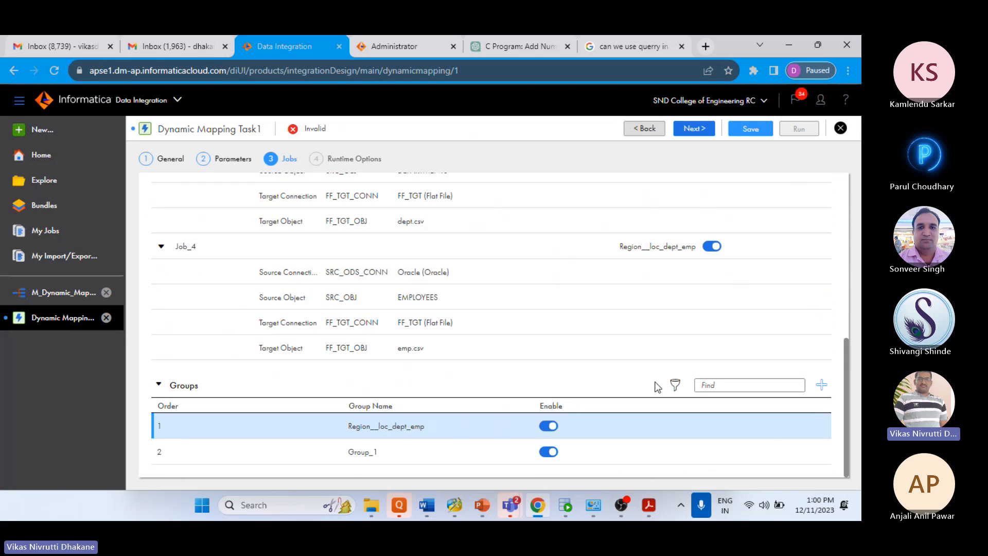
click(814, 452)
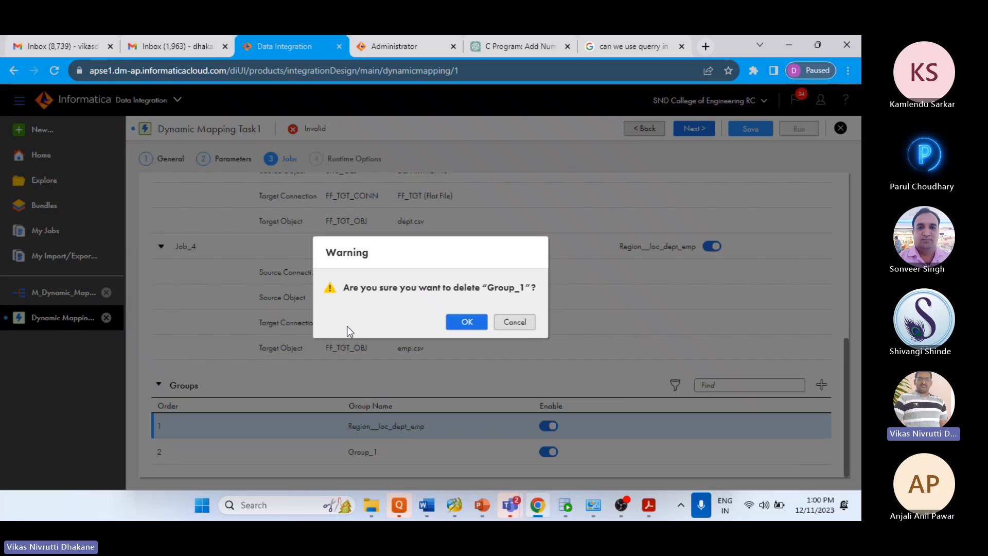
click(469, 325)
- Recheck the parameter values and group assignments in the dynamic mapping task's job list
scroll(628, 344, up, 5)
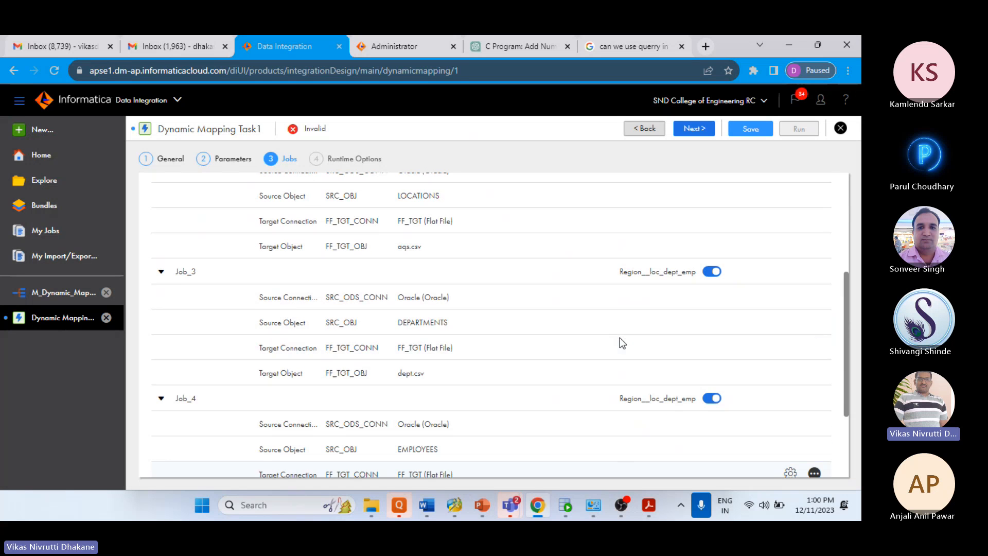
scroll(526, 318, up, 3)
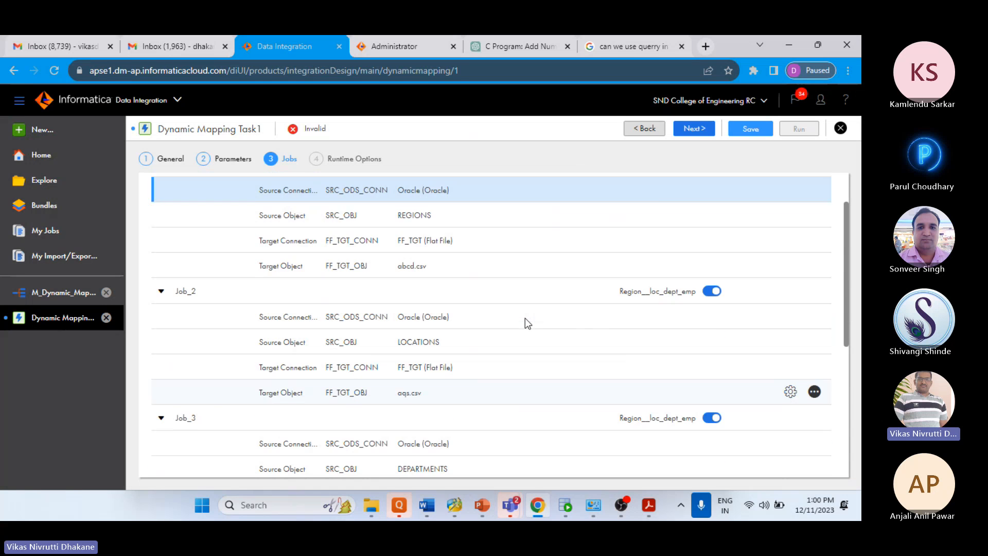
scroll(525, 318, down, 3)
scroll(525, 319, down, 2)
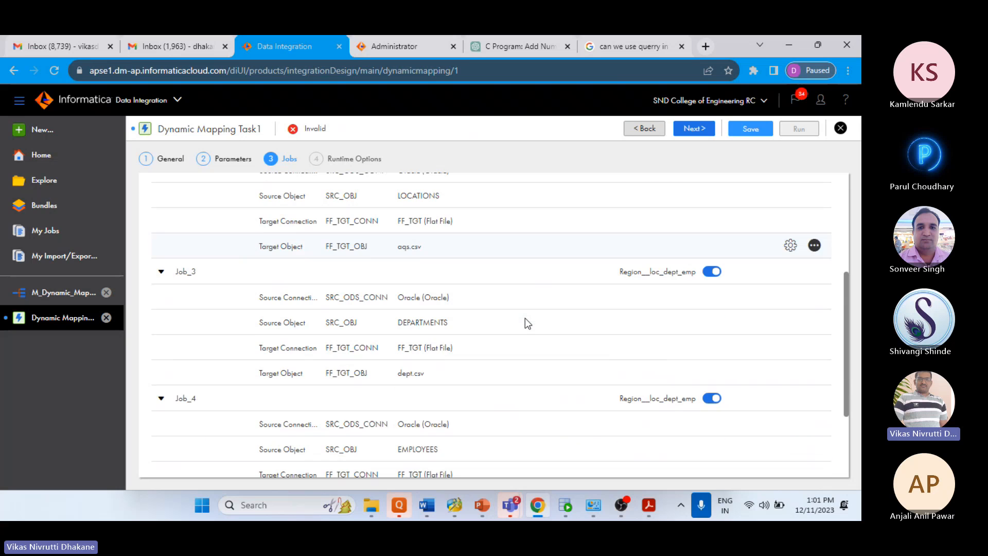
- Read the job group rules on page 15 of the PDF in Acrobat and return to the task's group list in Chrome
click(648, 507)
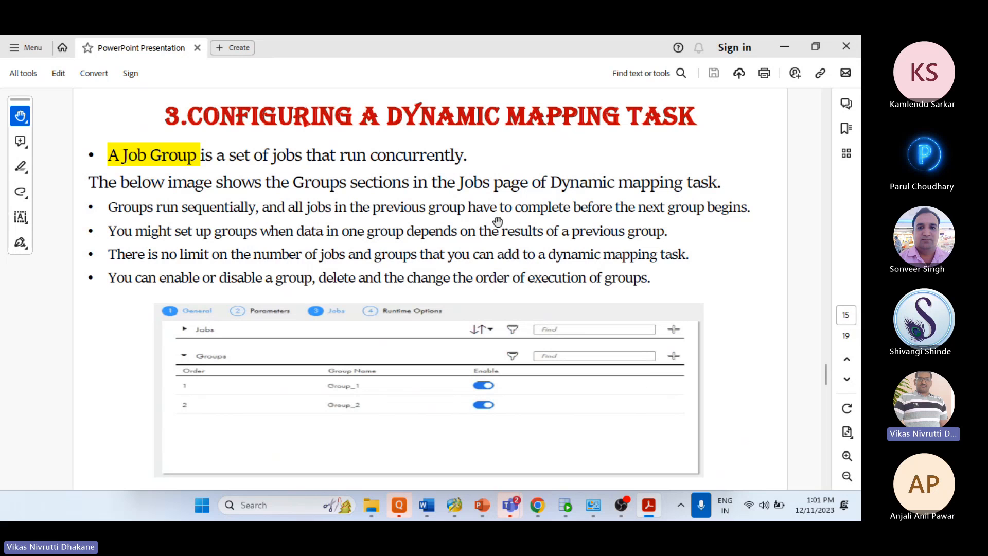
click(537, 505)
scroll(542, 373, down, 1)
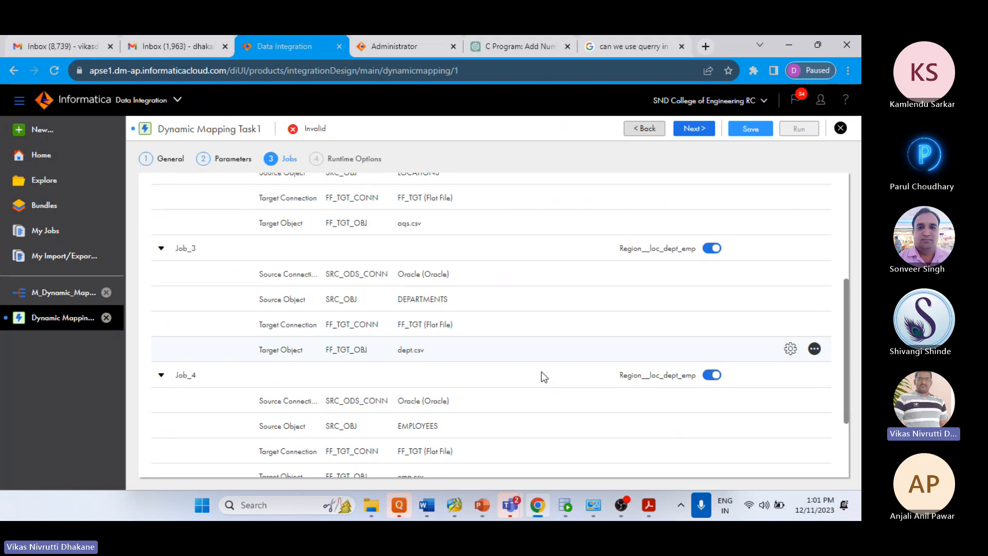
scroll(542, 372, down, 2)
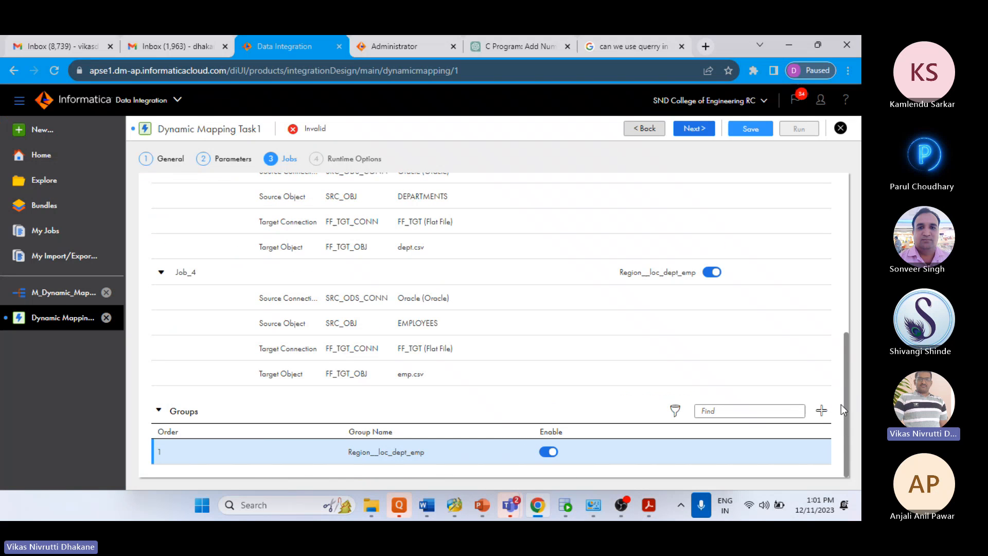
- Add three more groups to the dynamic mapping task and move Group_1 to the end of the execution order
click(823, 412)
click(823, 412)
click(824, 412)
scroll(699, 361, down, 2)
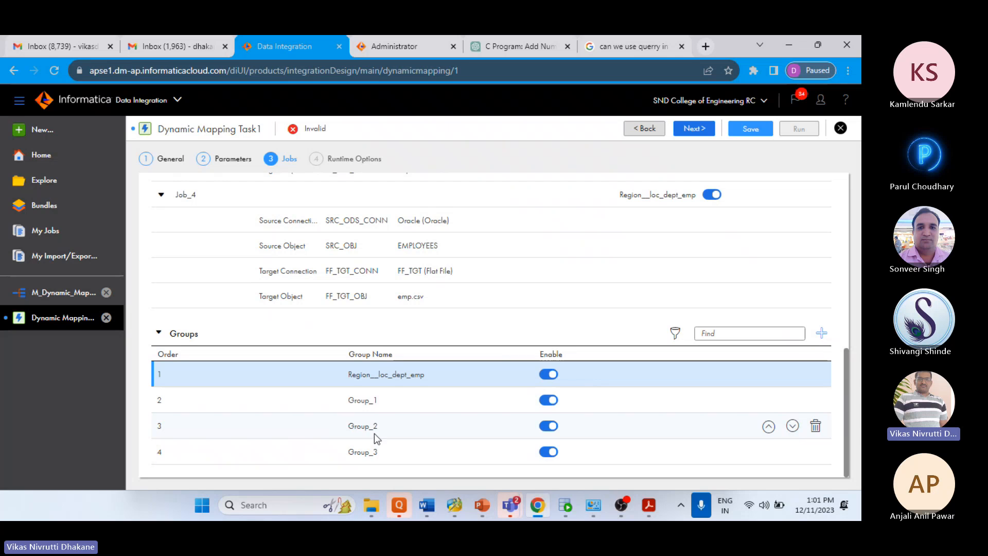
click(770, 429)
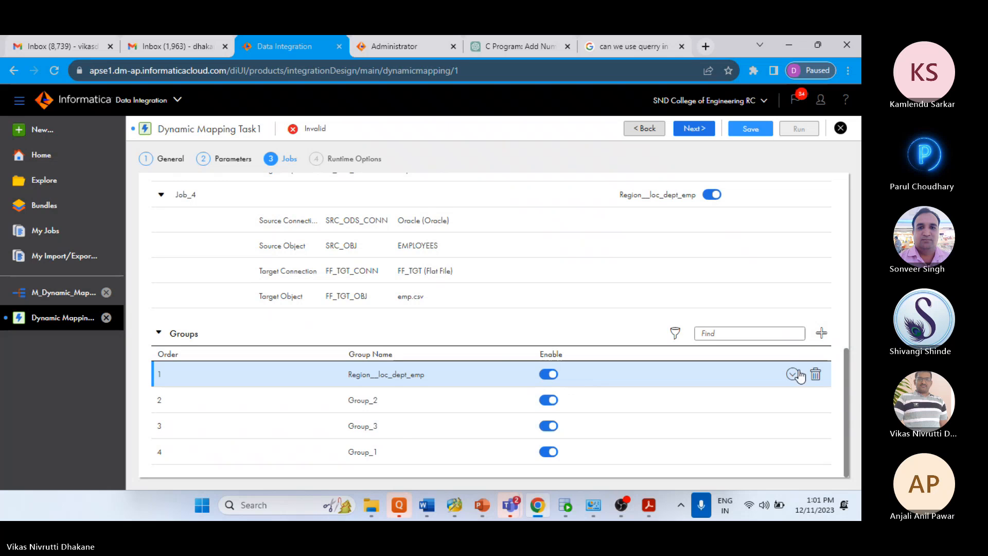
- Compare the PDF's rule on sequential group execution with the task's group order and its jobs' group assignments
click(651, 505)
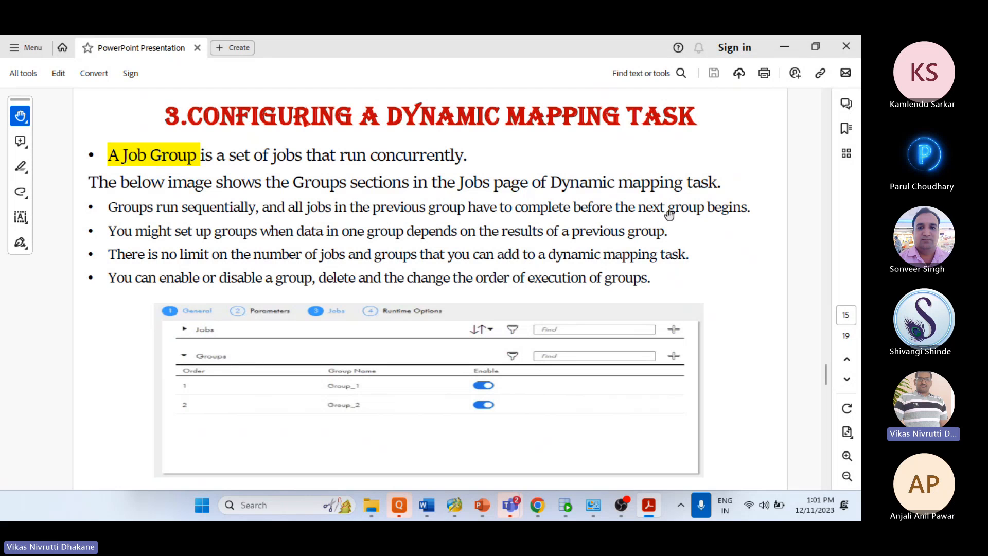
click(537, 505)
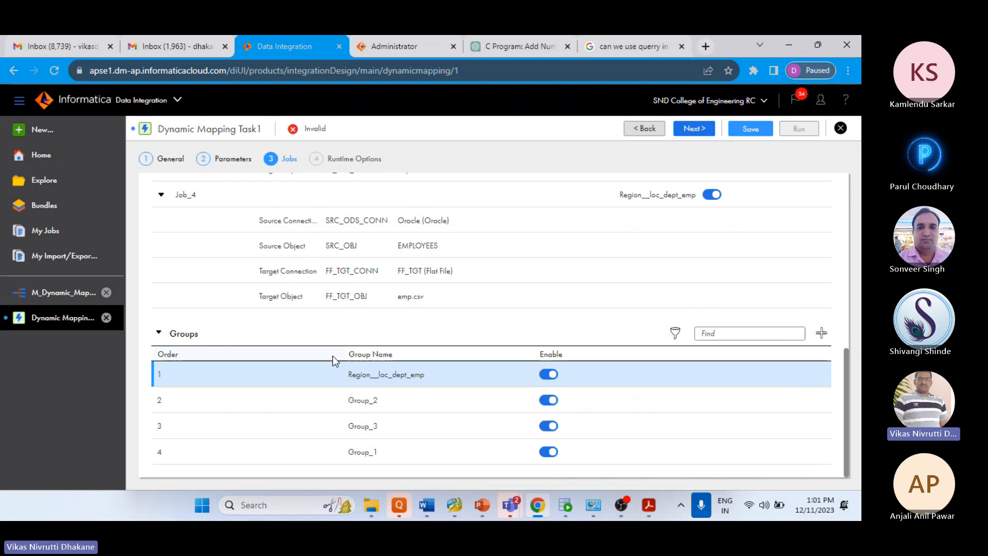
click(369, 376)
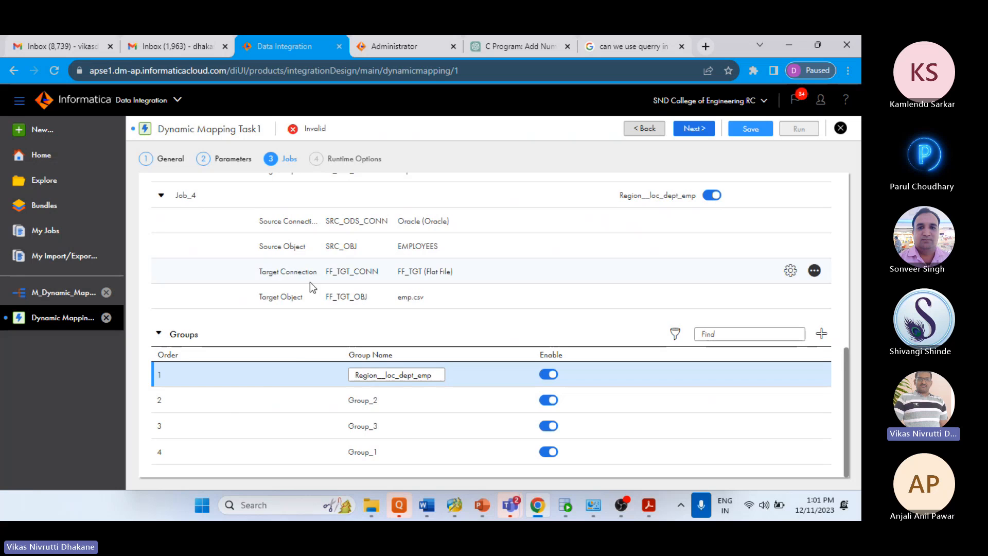
scroll(310, 286, up, 10)
scroll(310, 288, down, 10)
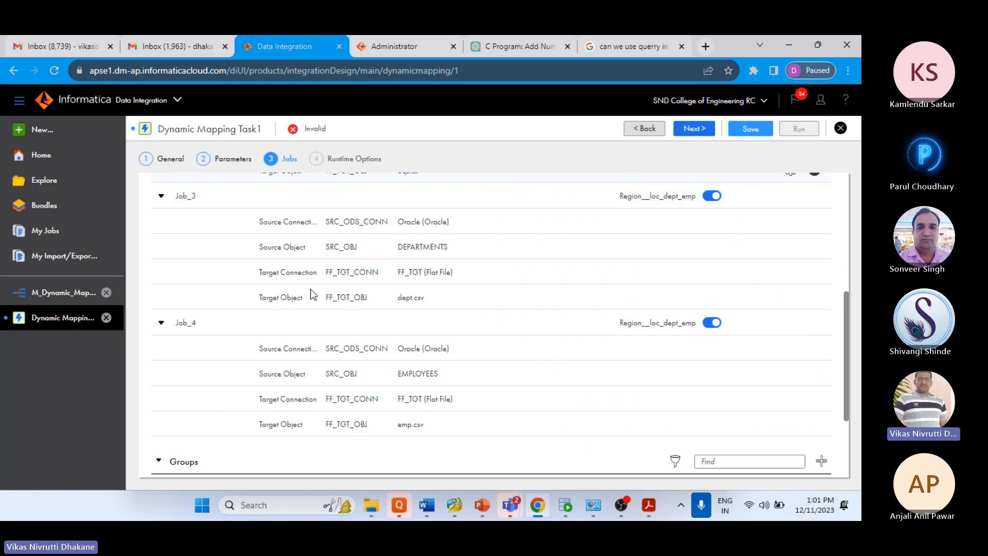
scroll(414, 256, down, 2)
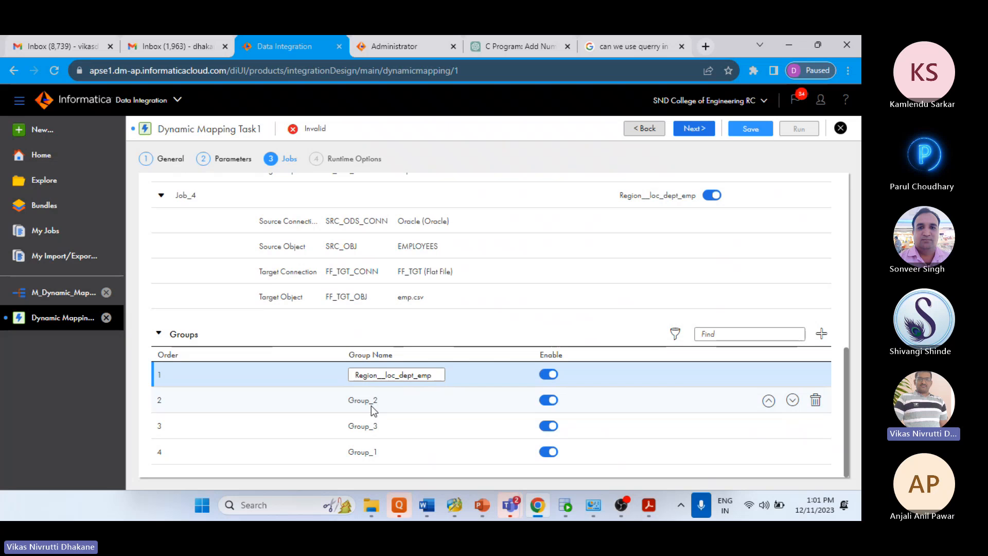
- Switch to Acrobat and read the notes on enabling, deleting and reordering groups and the Job Settings slide on page 16
click(648, 509)
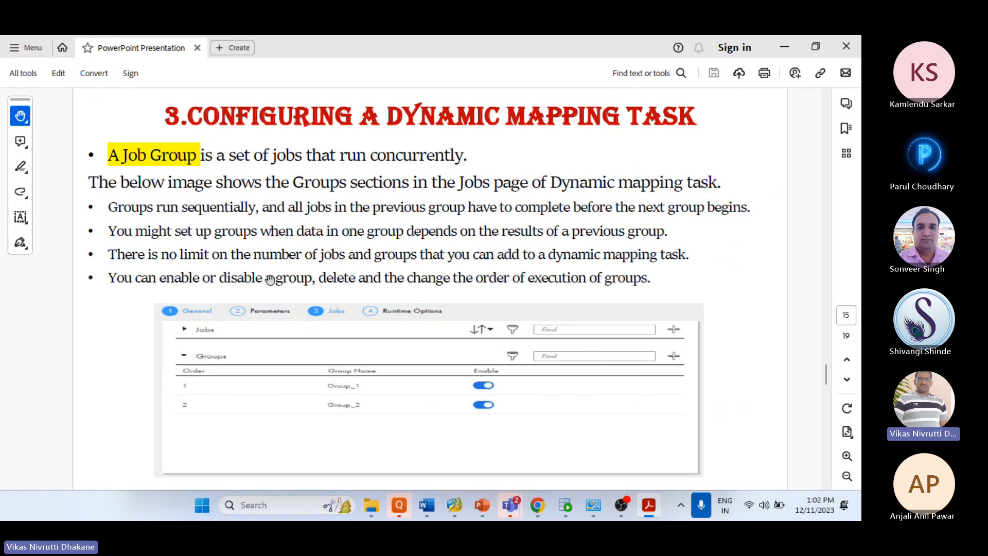
click(536, 518)
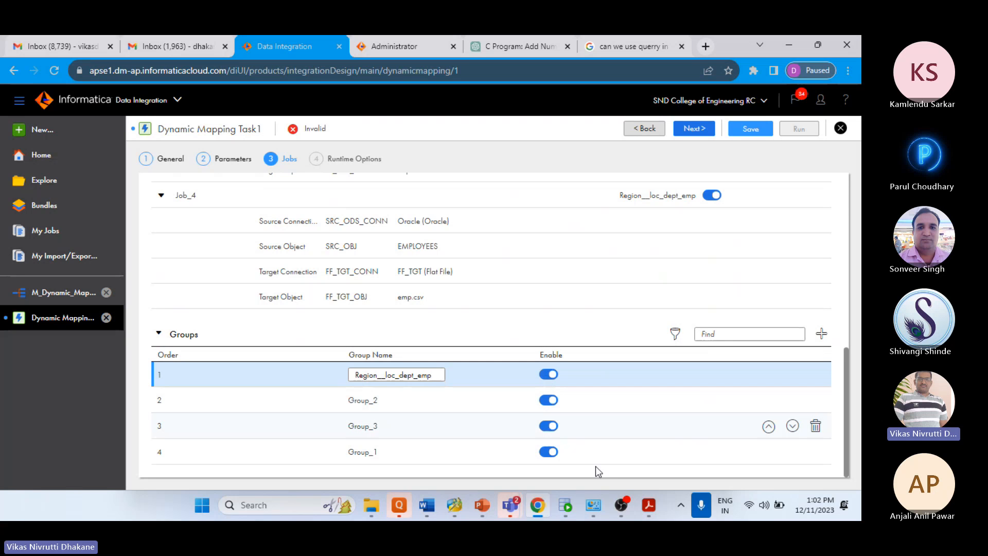
click(545, 507)
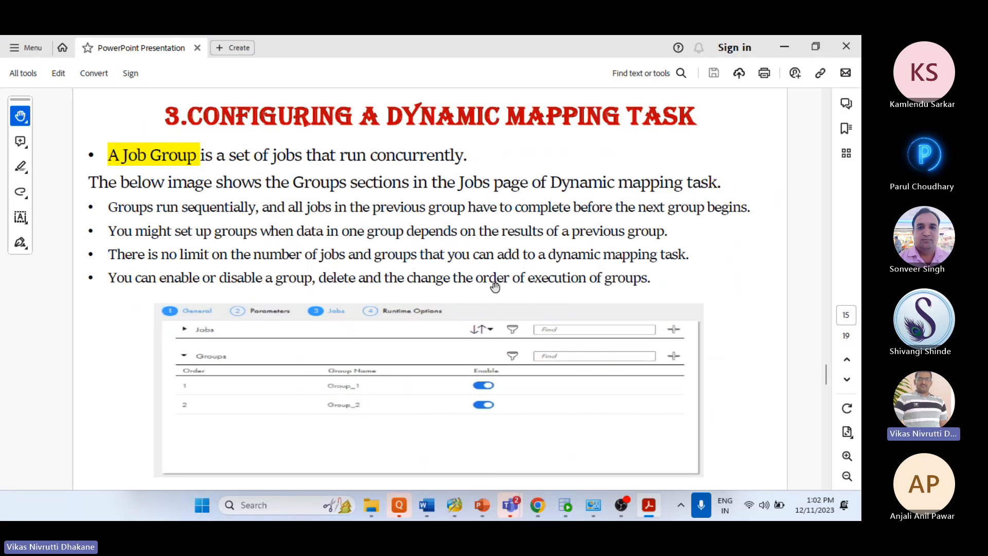
scroll(561, 382, down, 2)
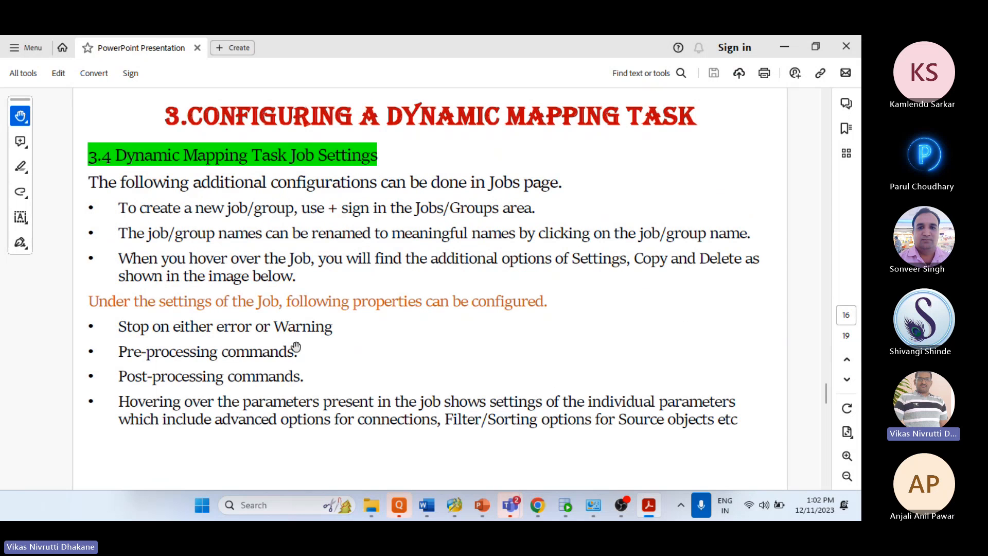
- Return to Chrome and locate the options for adding jobs and groups and for configuring Job_1
click(538, 505)
scroll(724, 261, up, 5)
mouse_move(807, 216)
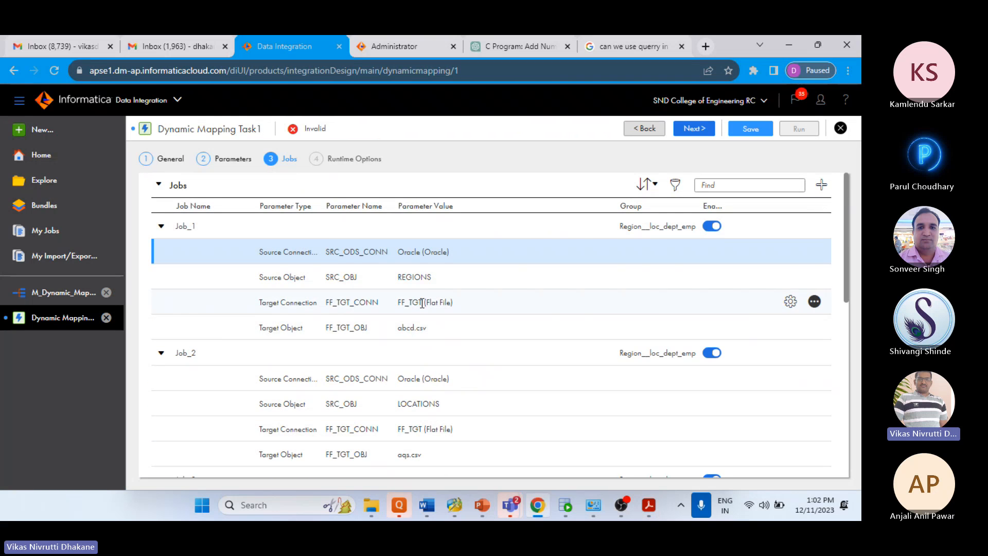
scroll(721, 334, down, 5)
scroll(610, 363, down, 3)
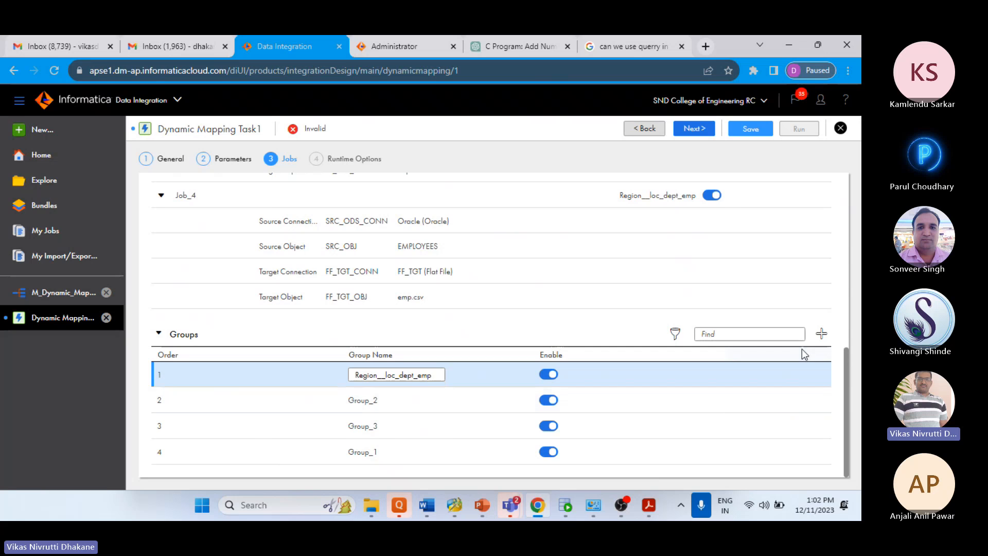
scroll(777, 376, up, 8)
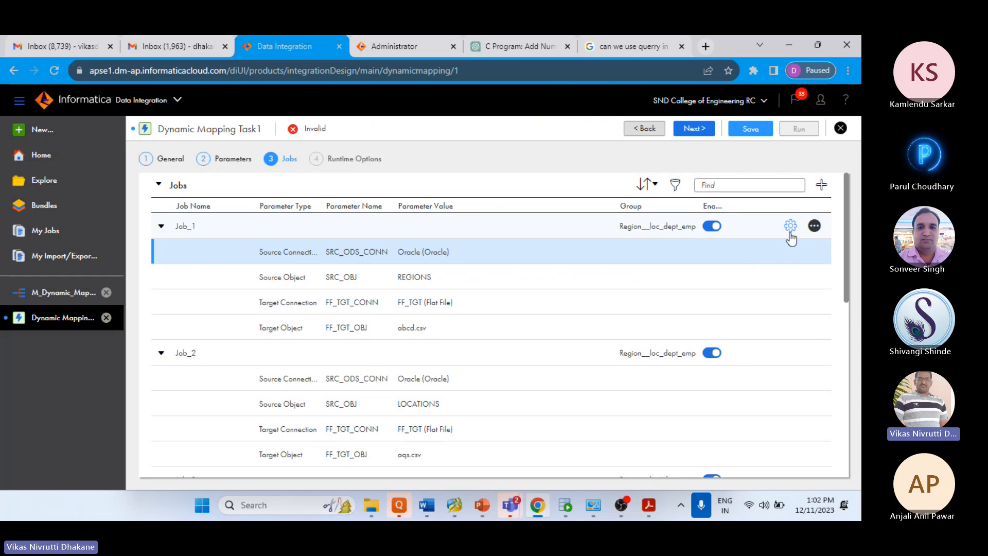
- Examine Job_1's stop conditions, pre- and post-processing commands and available advanced session properties, leaving the settings without saving changes
click(791, 227)
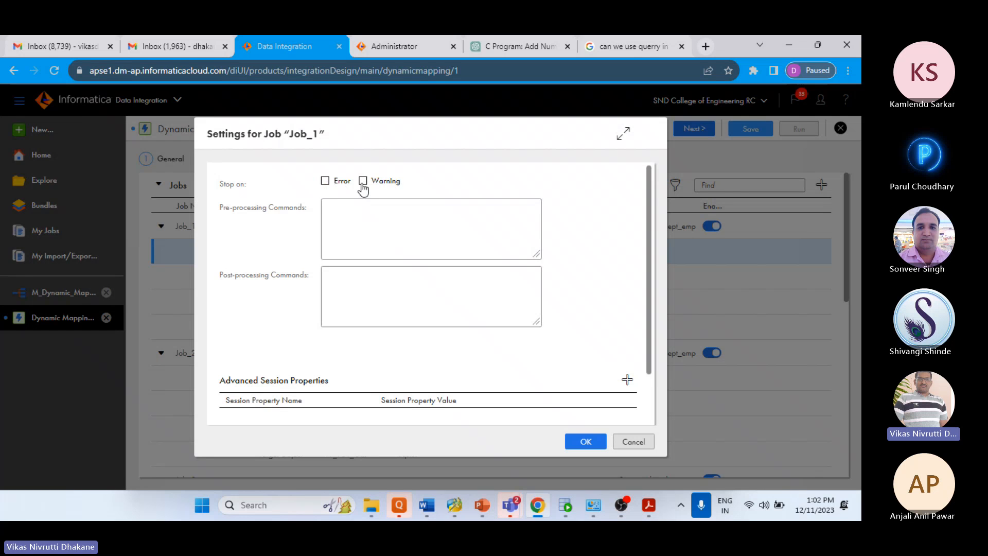
scroll(381, 232, down, 1)
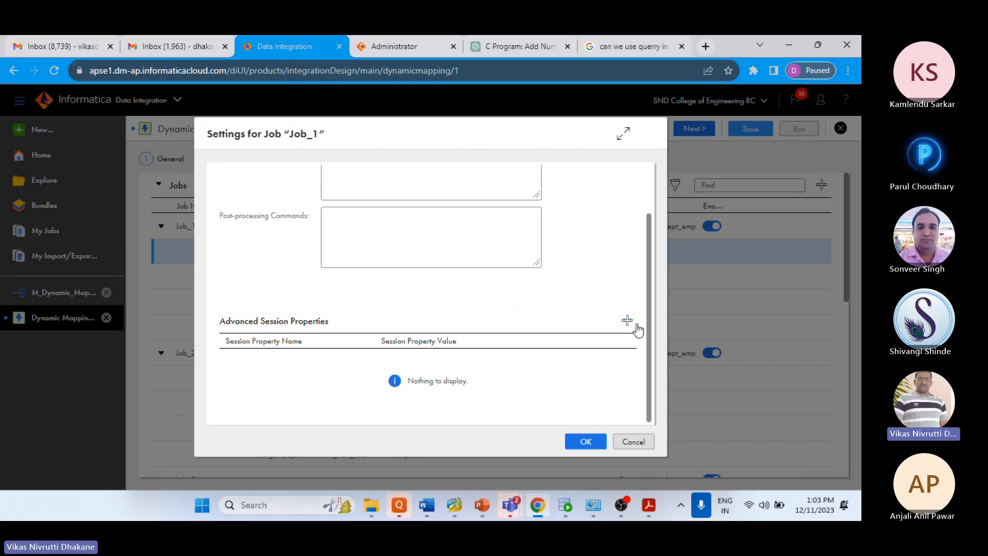
click(628, 320)
click(365, 403)
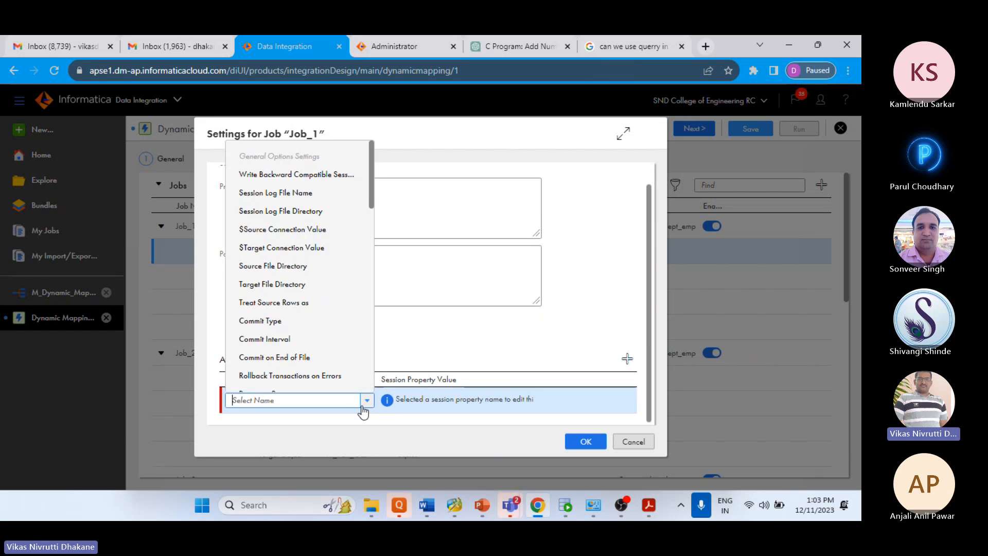
click(365, 402)
click(365, 402)
scroll(294, 220, down, 3)
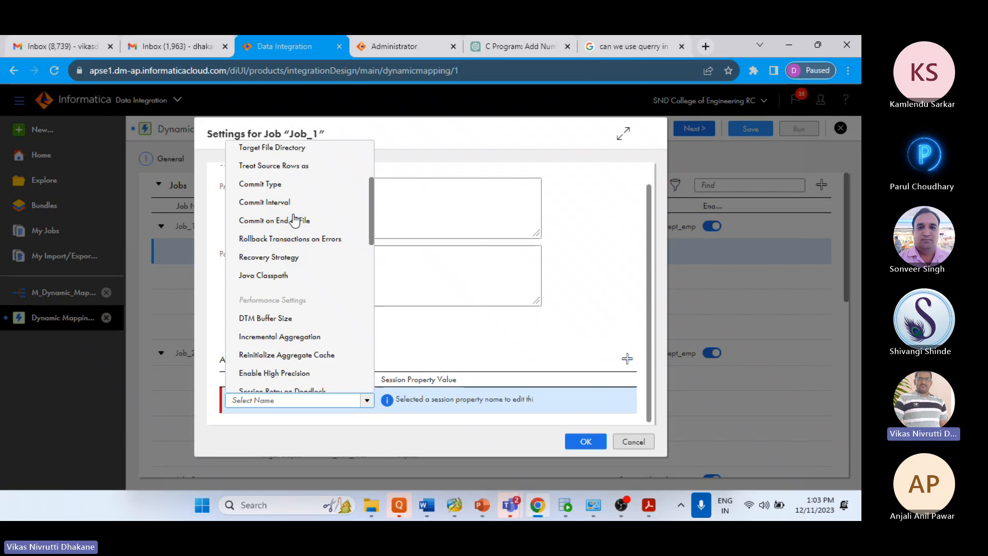
scroll(295, 220, down, 9)
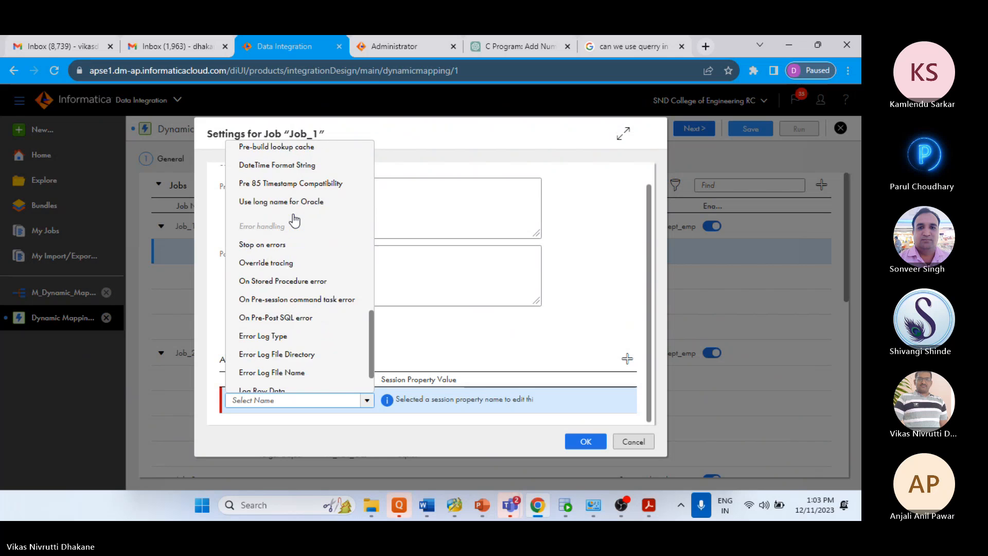
scroll(295, 221, down, 1)
scroll(320, 309, up, 8)
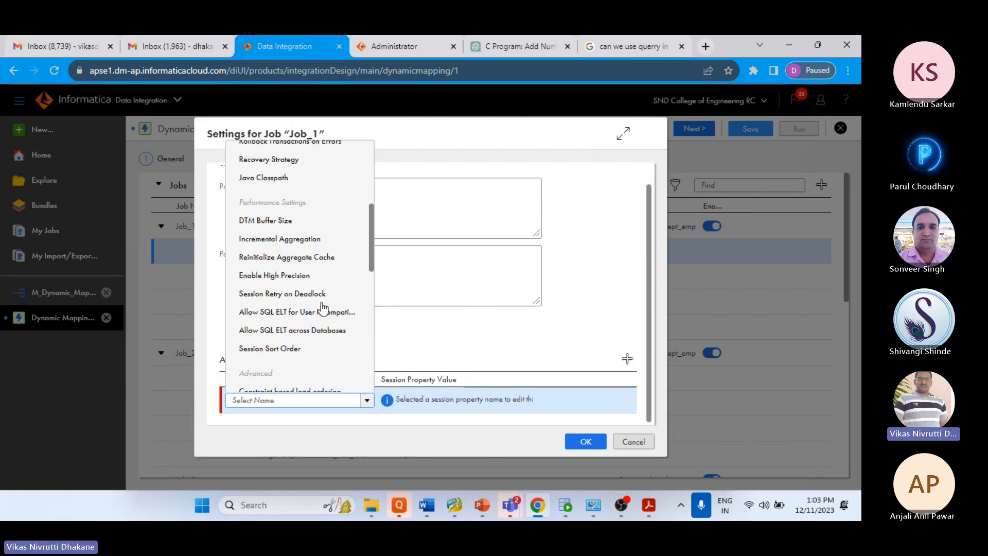
scroll(323, 309, up, 4)
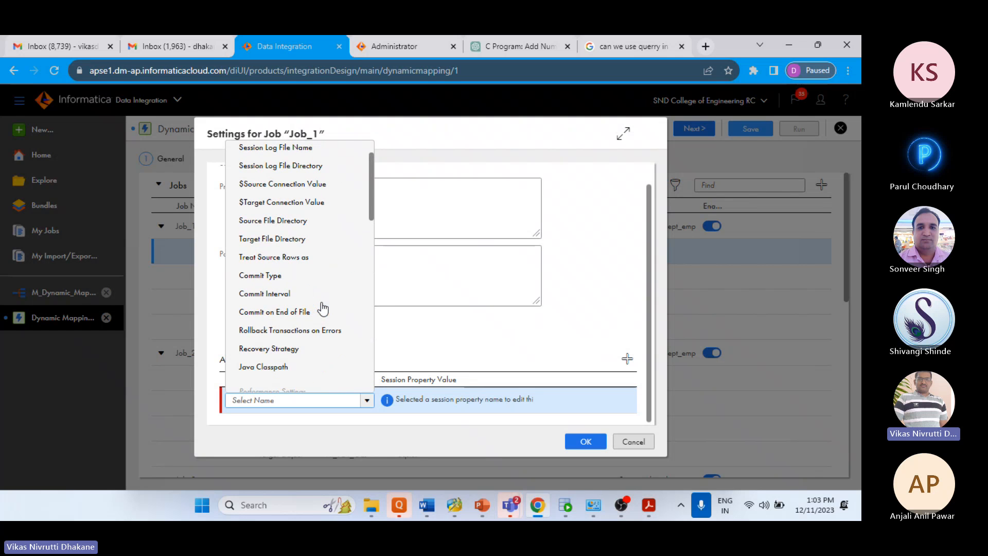
scroll(321, 309, up, 1)
scroll(321, 309, down, 10)
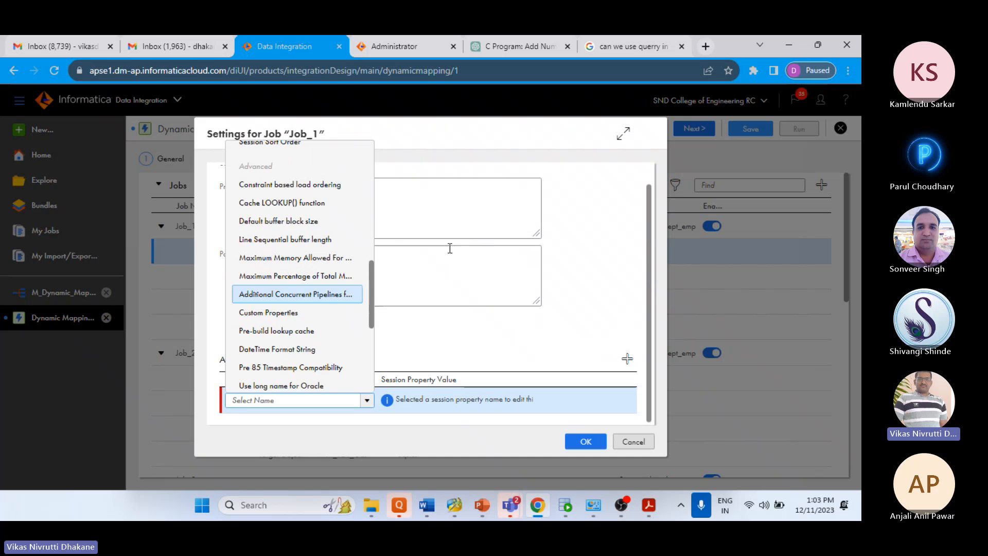
click(634, 442)
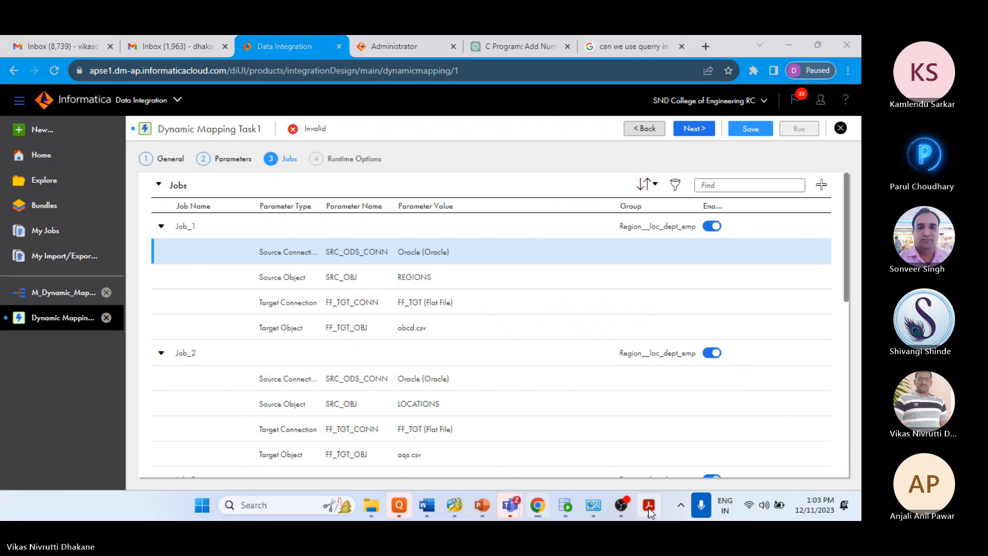
- Switch to Acrobat and read the Dynamic Mapping Task Job Settings slides on pages 16 and 17
key(alt+Tab)
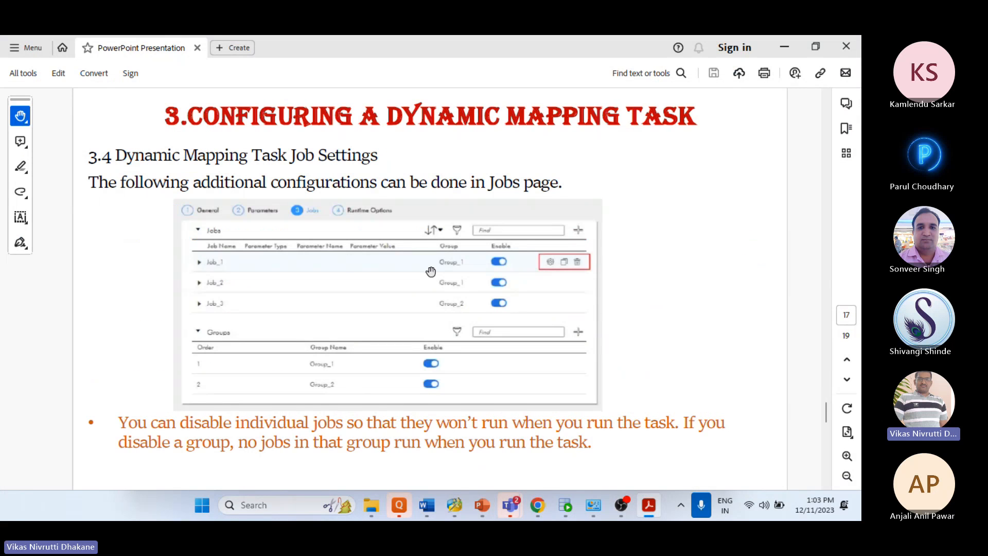
scroll(300, 190, up, 3)
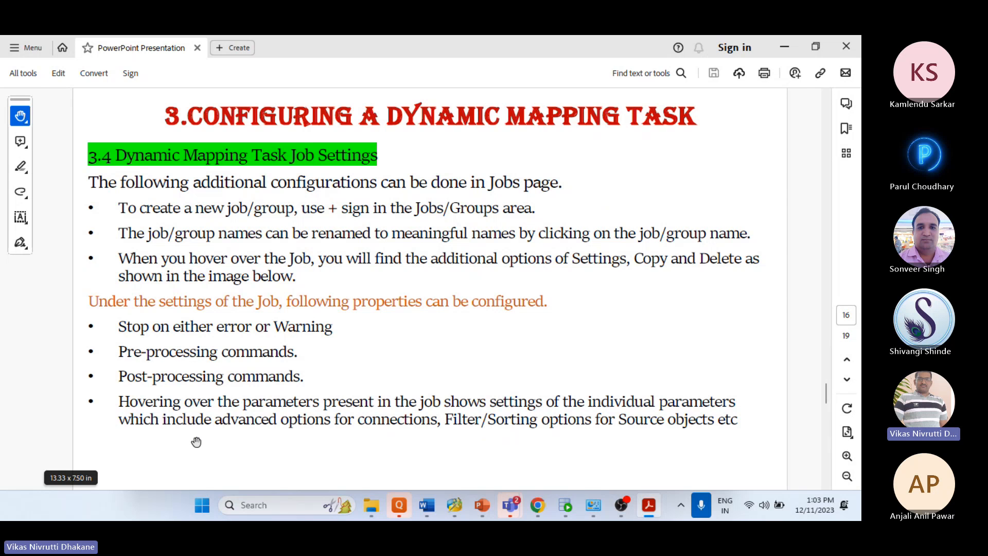
scroll(196, 442, down, 1)
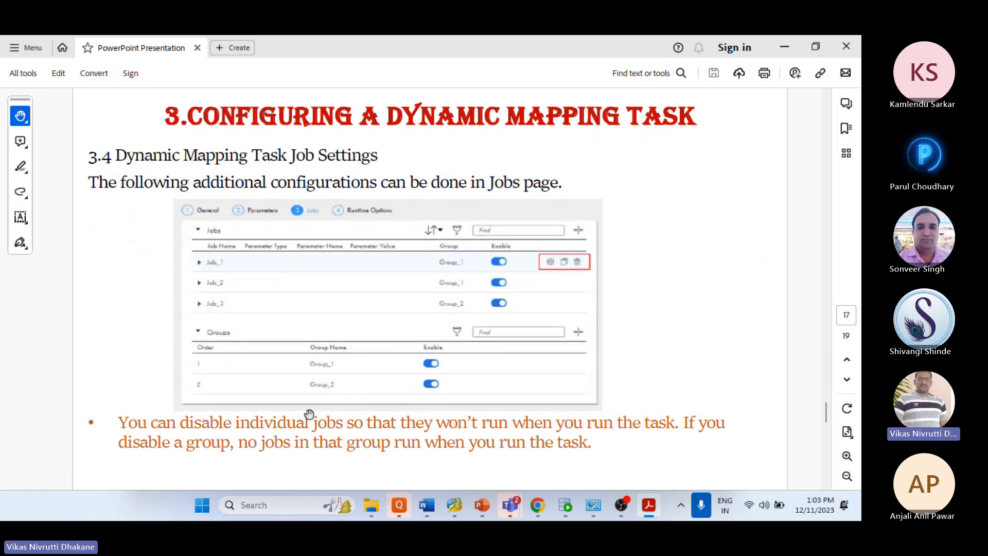
scroll(309, 415, down, 1)
scroll(309, 415, up, 1)
- Return to the task in Chrome, recheck its jobs, and review the schedule and email notification settings in its runtime options
click(538, 505)
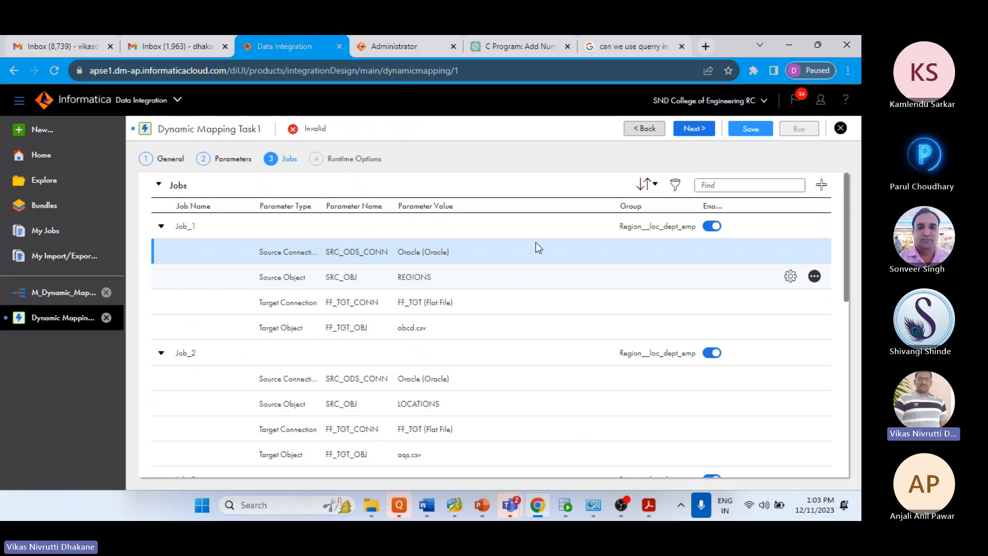
scroll(345, 339, down, 10)
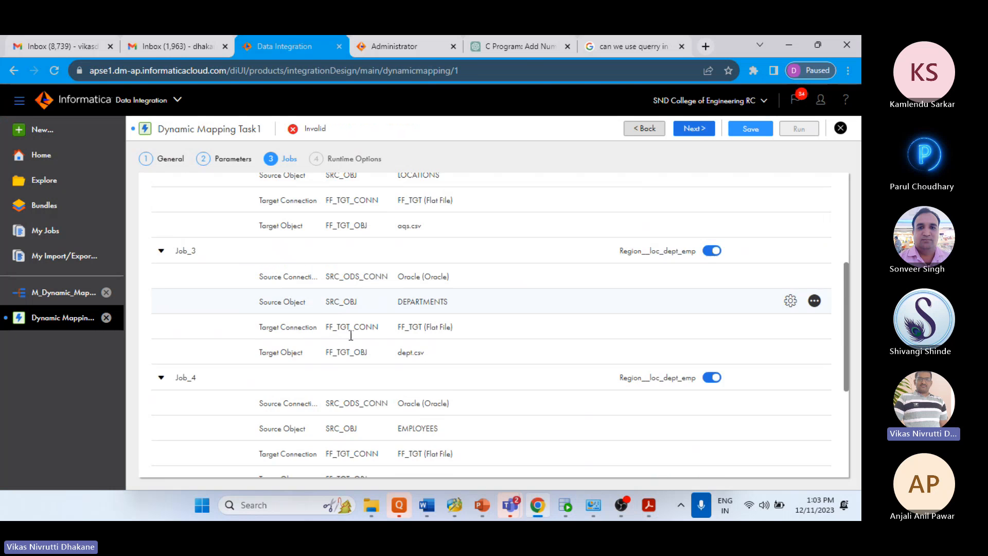
scroll(354, 336, up, 10)
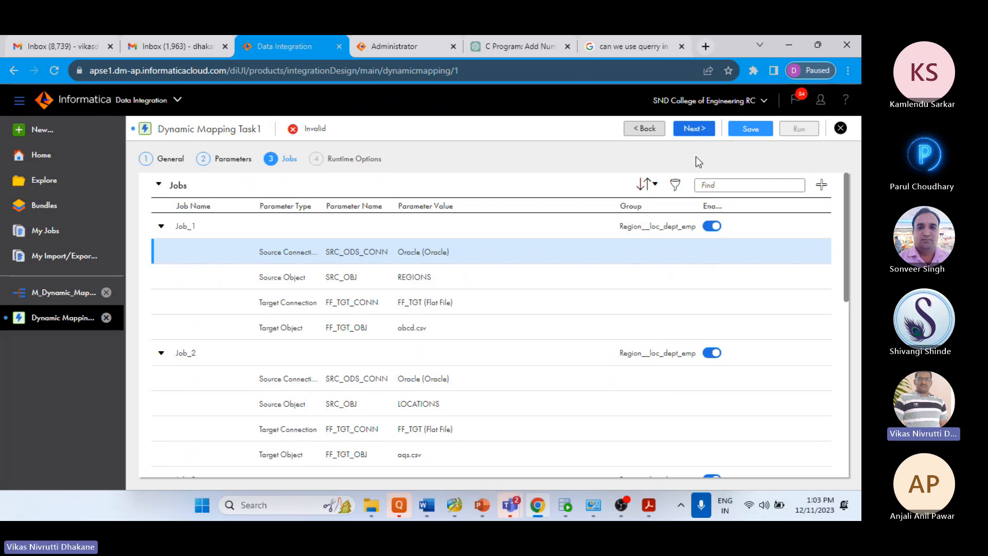
click(694, 129)
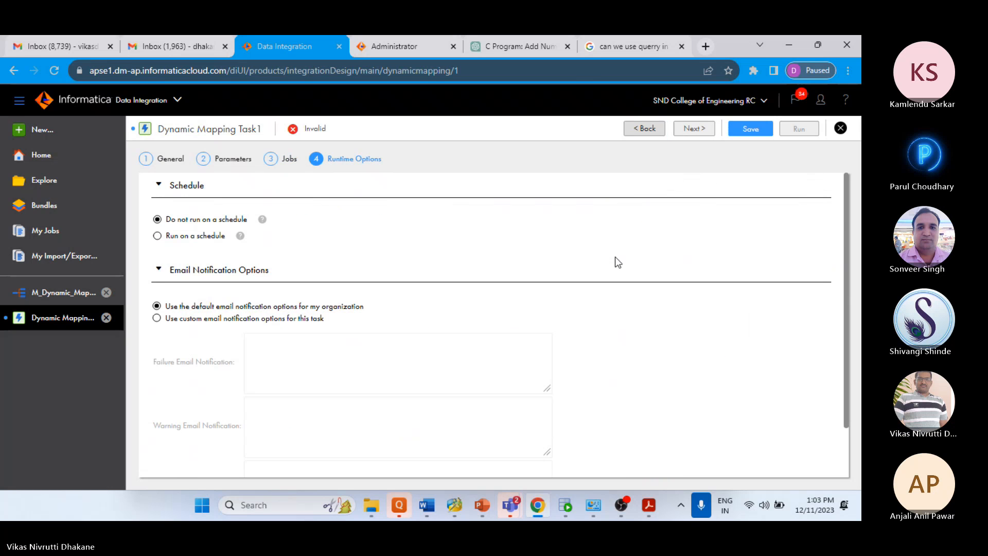
scroll(328, 259, down, 1)
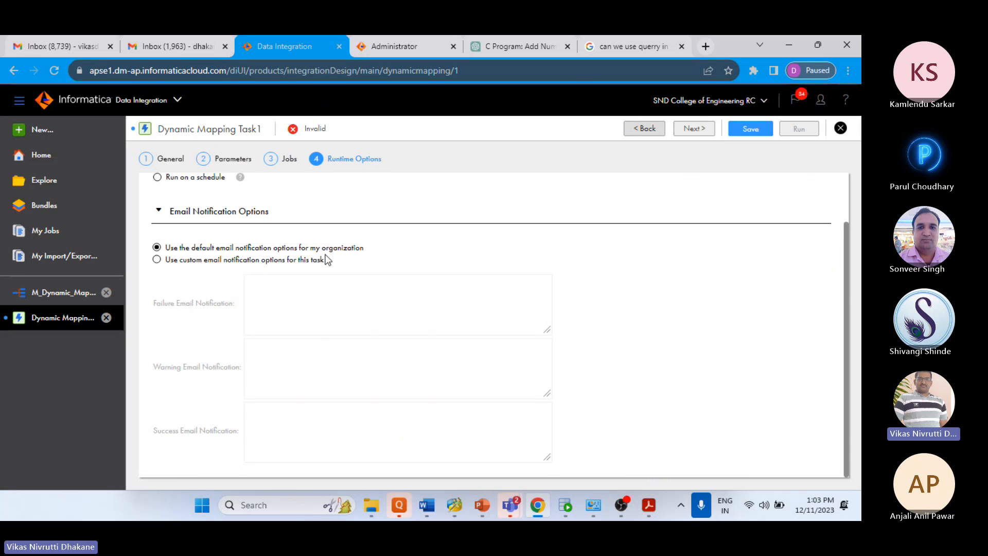
scroll(332, 270, up, 1)
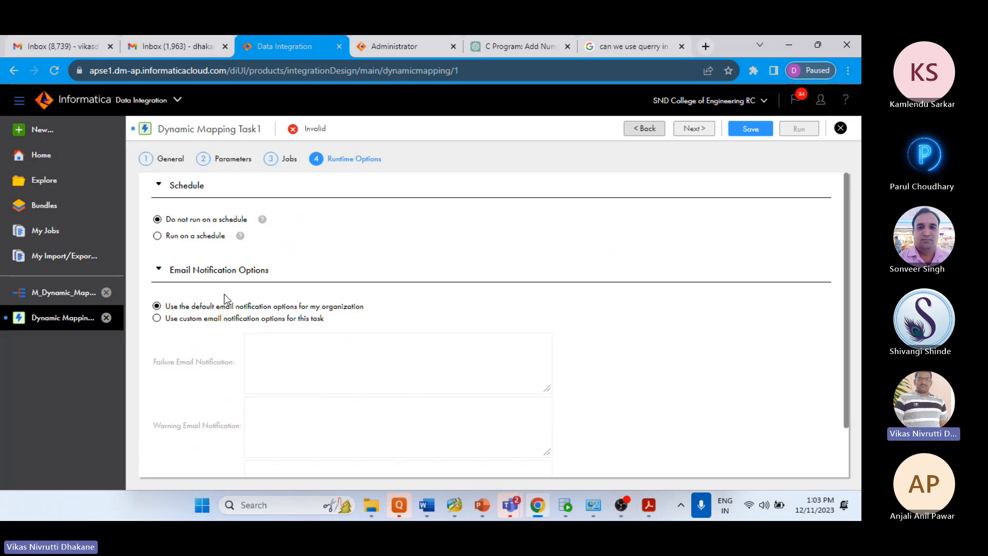
- Examine the task's schedule choices and its failure, warning and success email notification options
scroll(234, 301, down, 1)
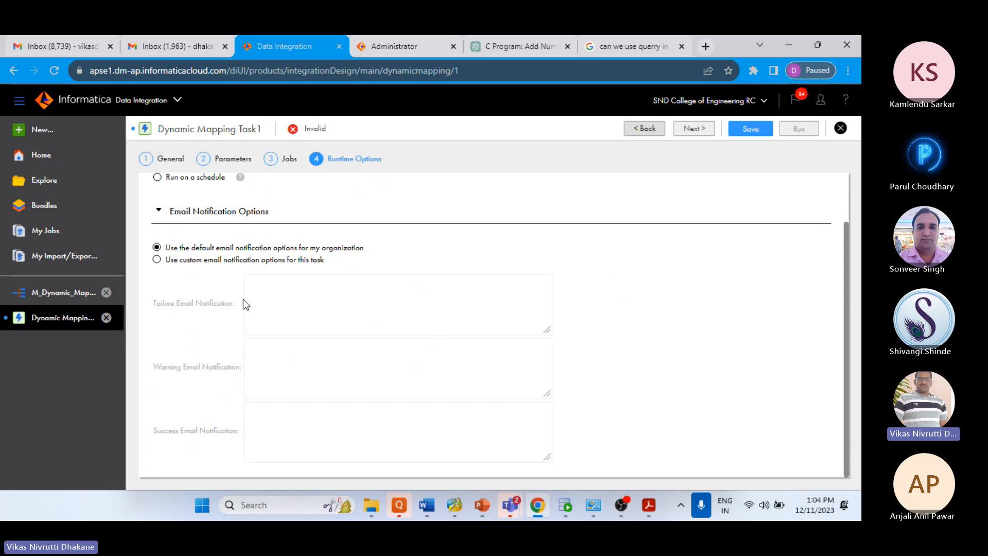
scroll(244, 300, up, 1)
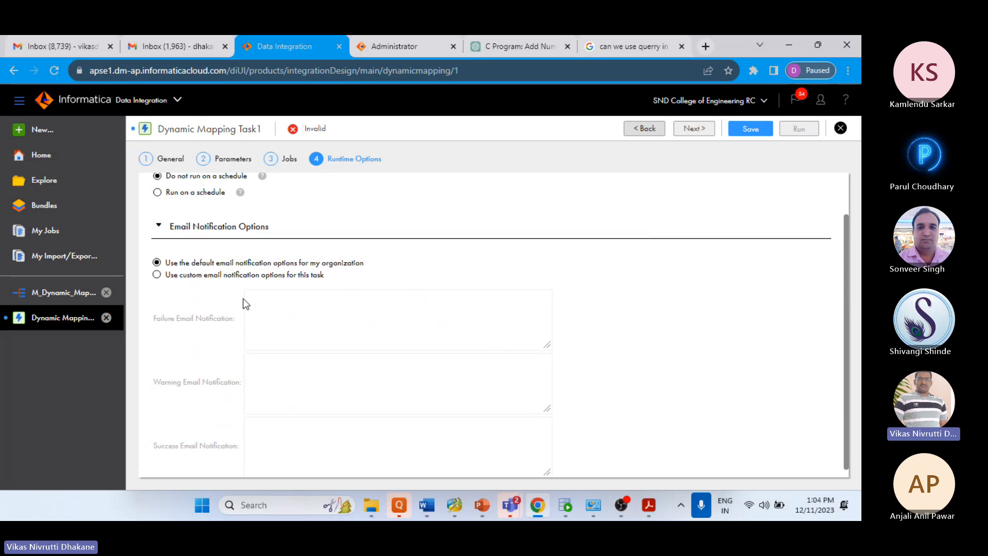
scroll(244, 299, up, 1)
scroll(243, 301, down, 1)
scroll(247, 303, up, 2)
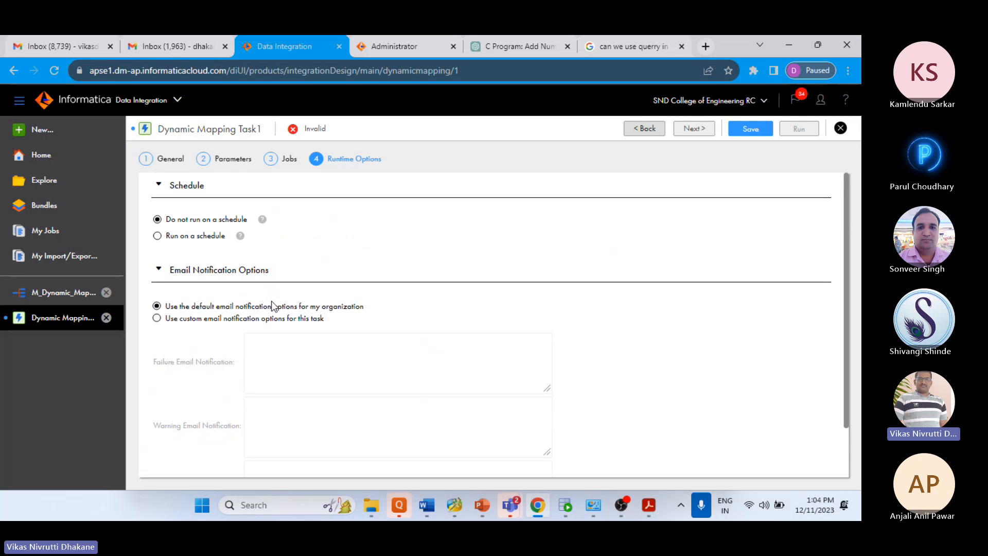
scroll(320, 308, down, 1)
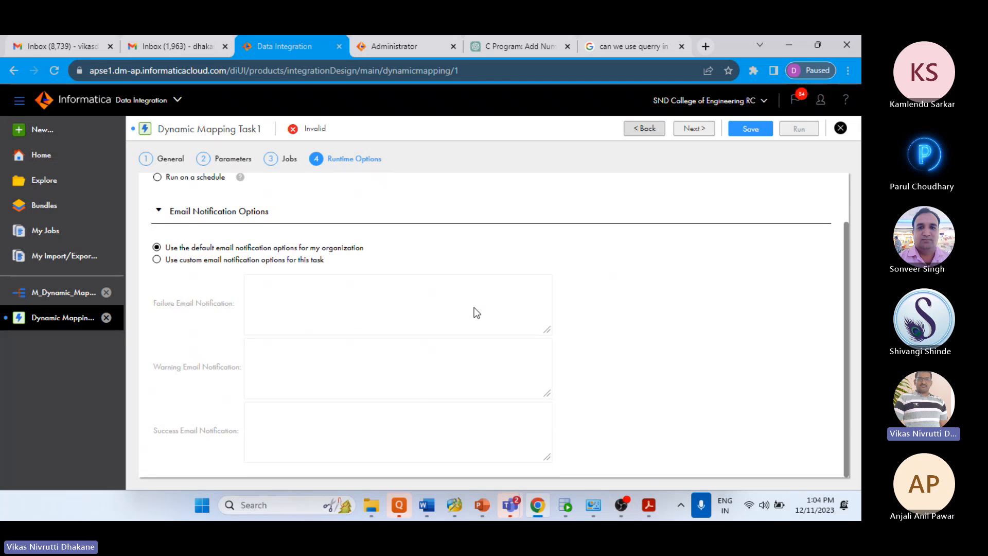
scroll(474, 309, up, 1)
scroll(475, 313, down, 1)
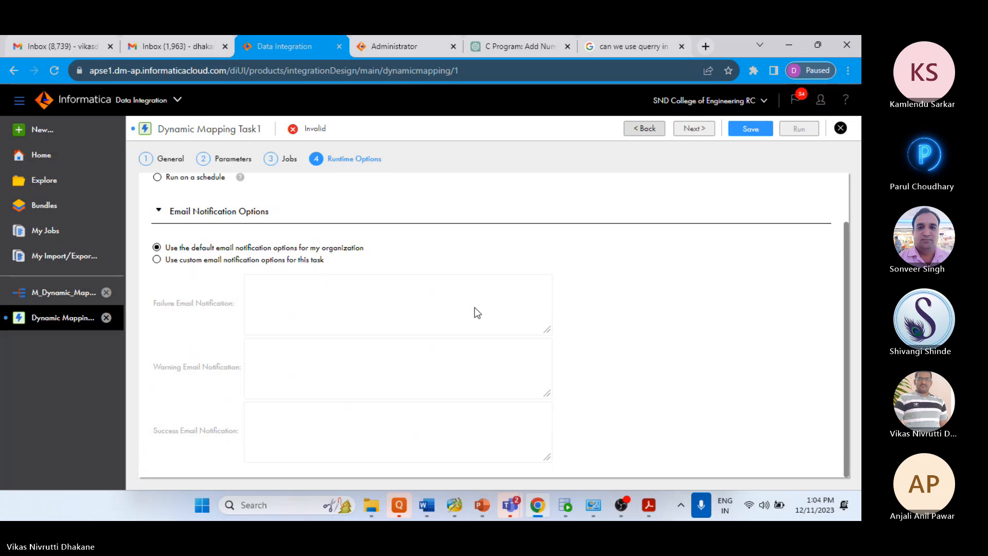
scroll(475, 308, up, 1)
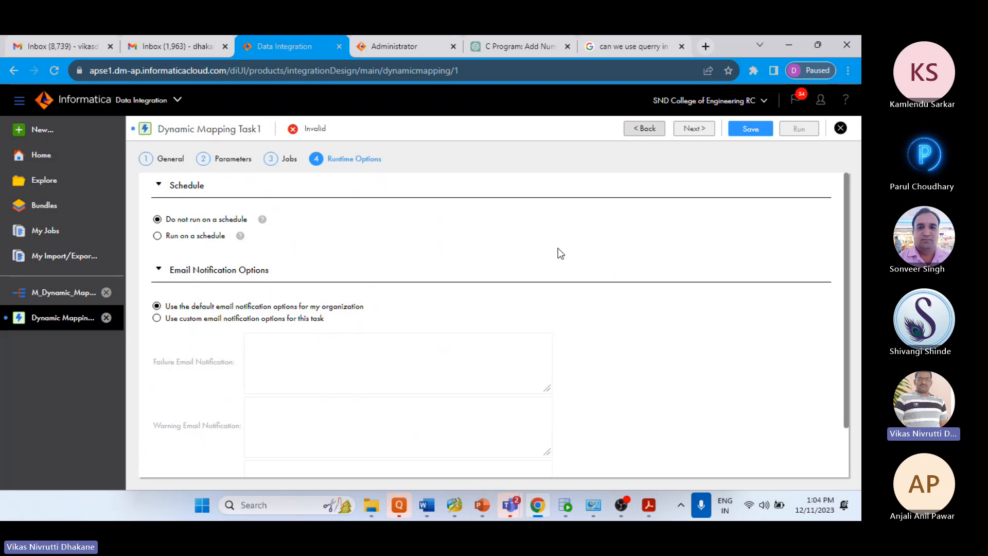
- Save the dynamic mapping task and go back over the parameters of its jobs
click(748, 129)
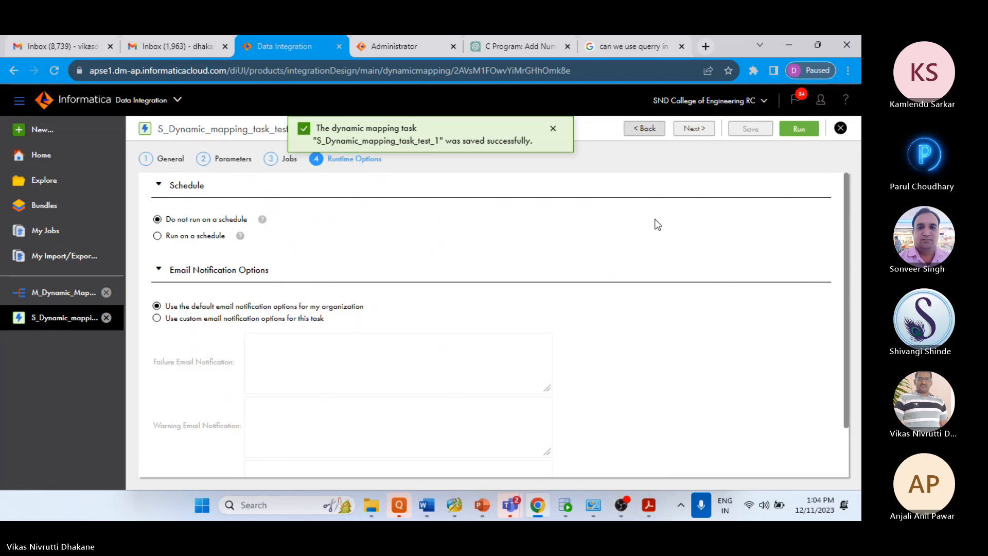
click(554, 132)
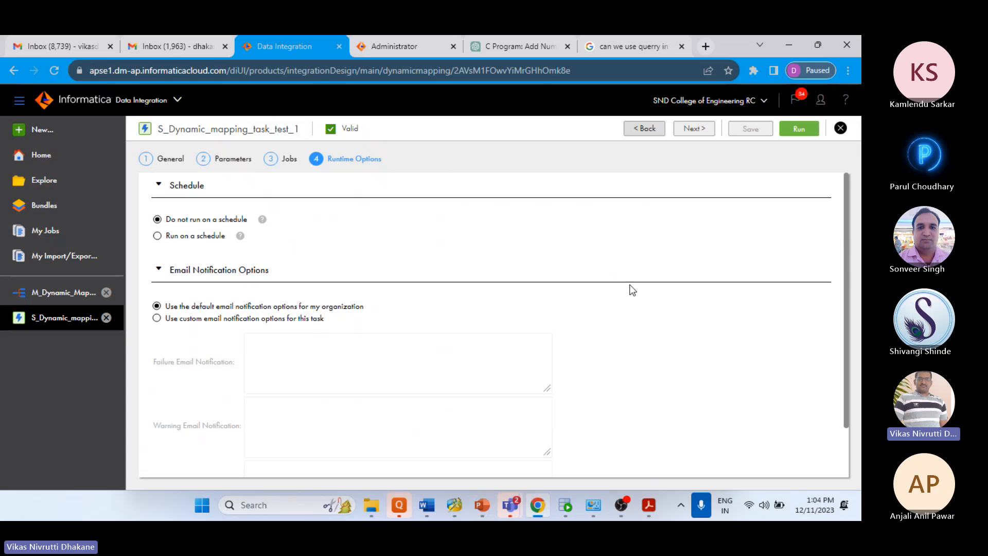
click(289, 159)
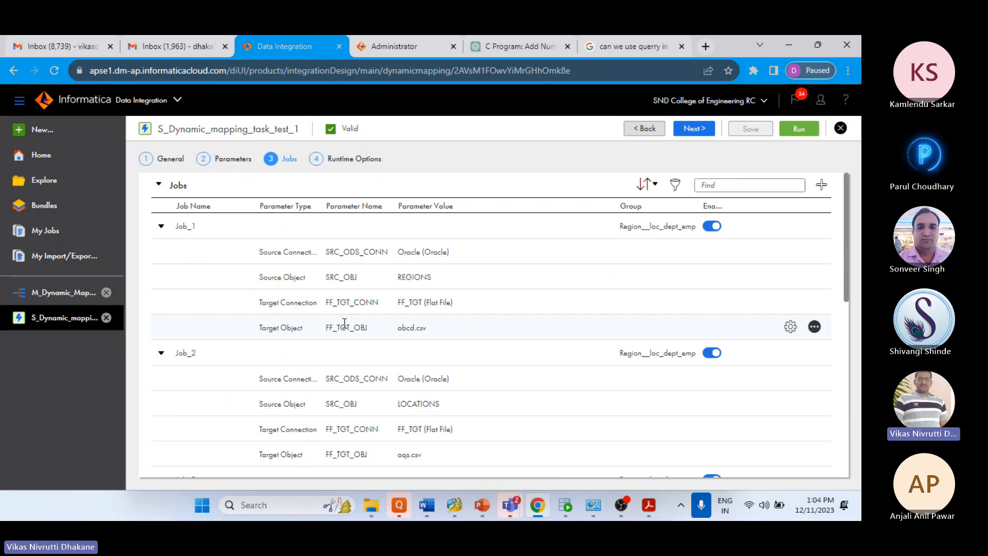
scroll(342, 306, down, 4)
scroll(430, 344, up, 4)
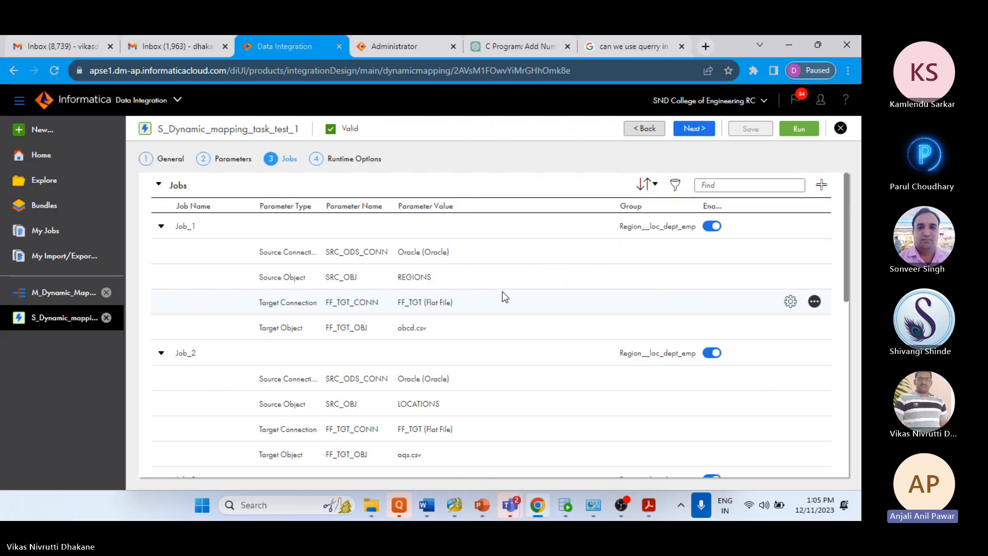
- Inspect the target object settings of Job_1's FF_TGT_OBJ parameter, closing them without changes
click(508, 328)
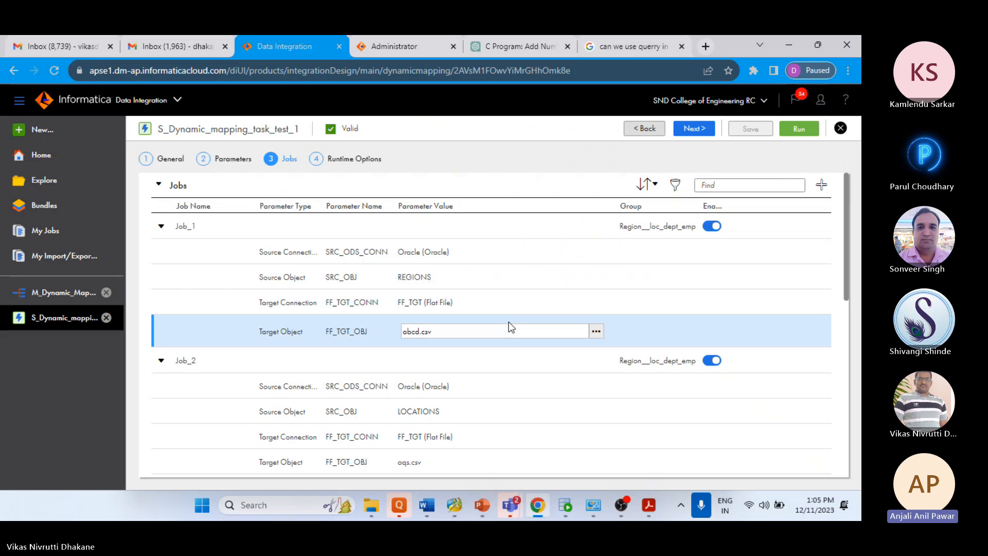
click(598, 334)
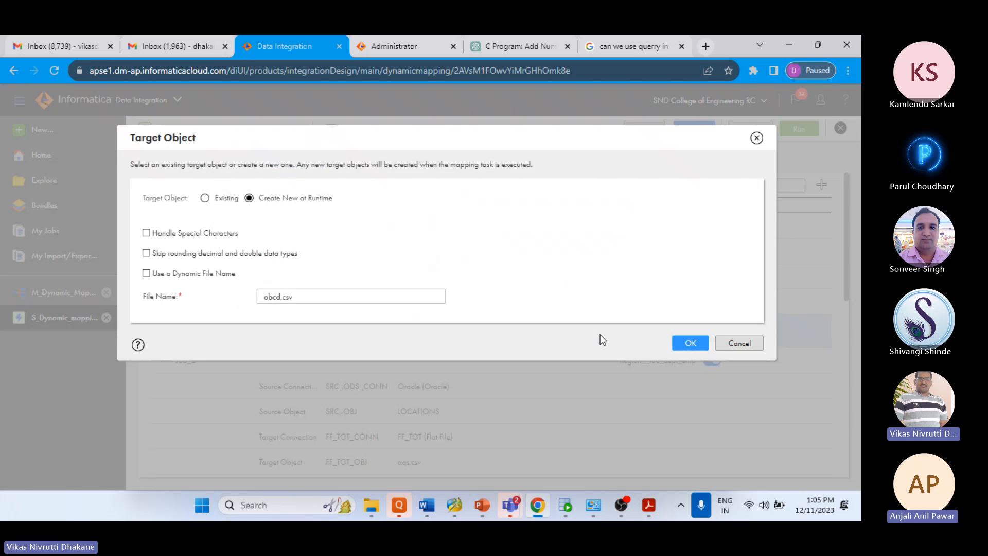
click(756, 138)
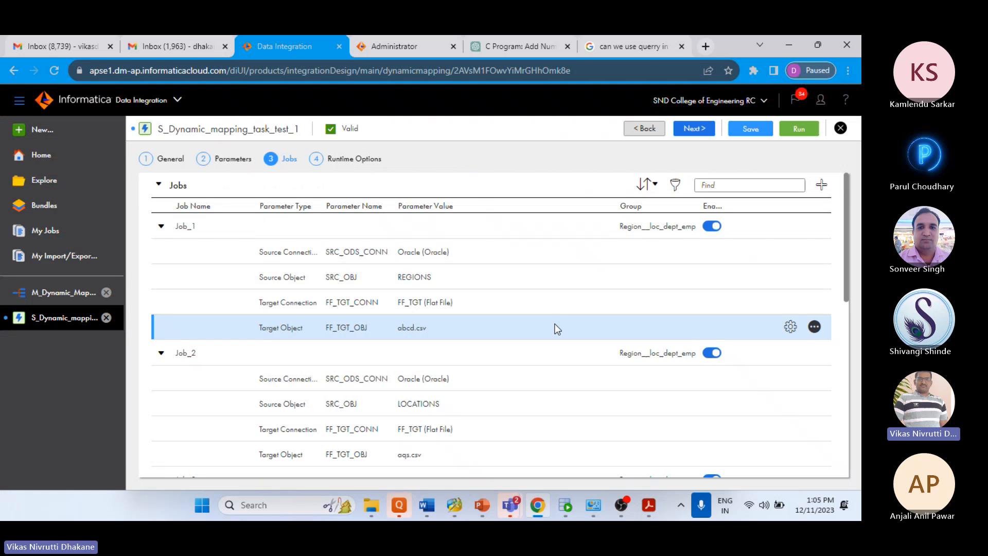
scroll(555, 329, down, 2)
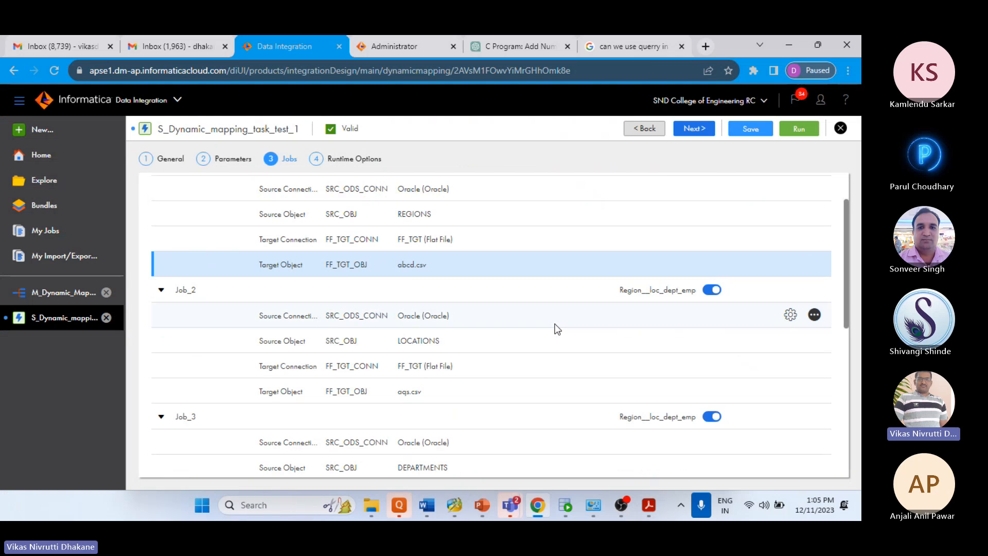
scroll(555, 329, up, 1)
scroll(555, 330, up, 1)
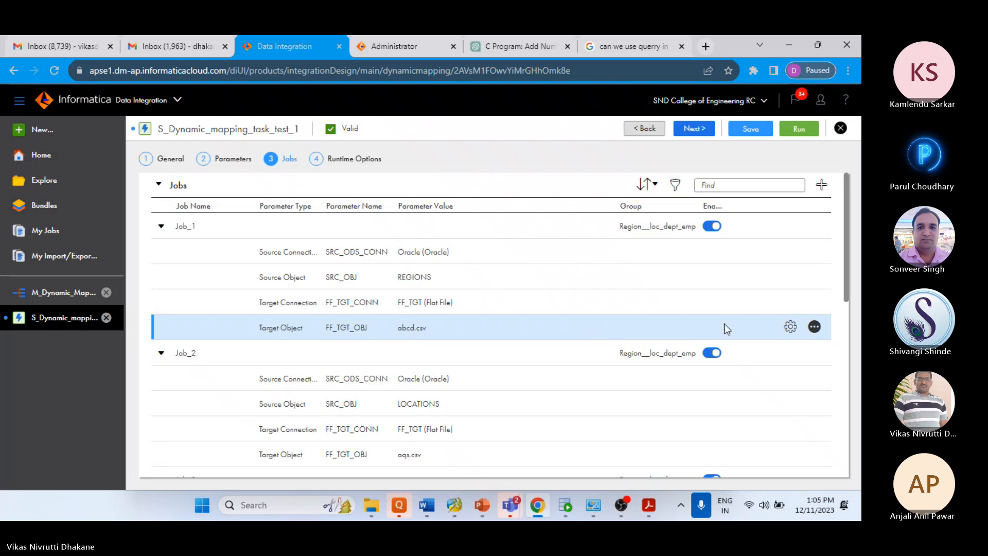
click(530, 330)
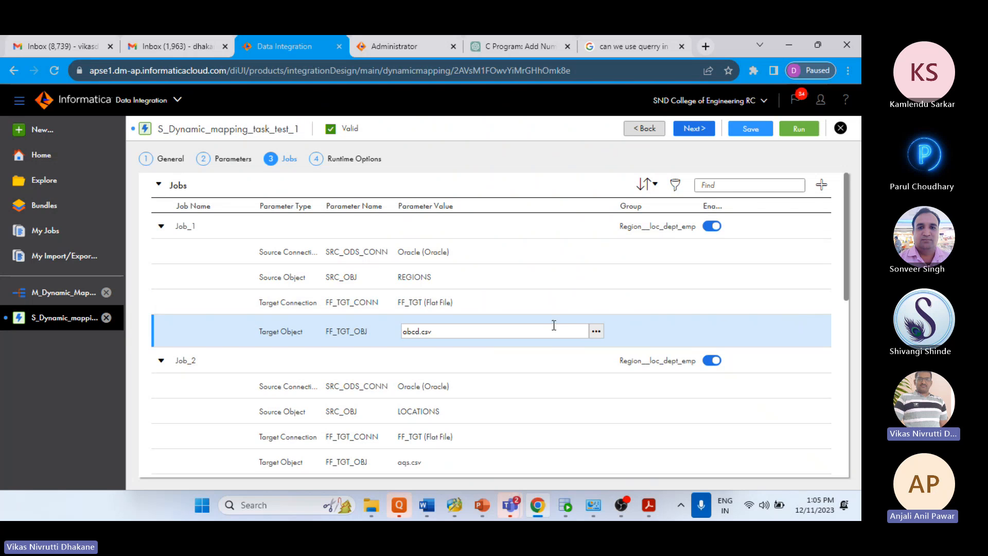
click(596, 332)
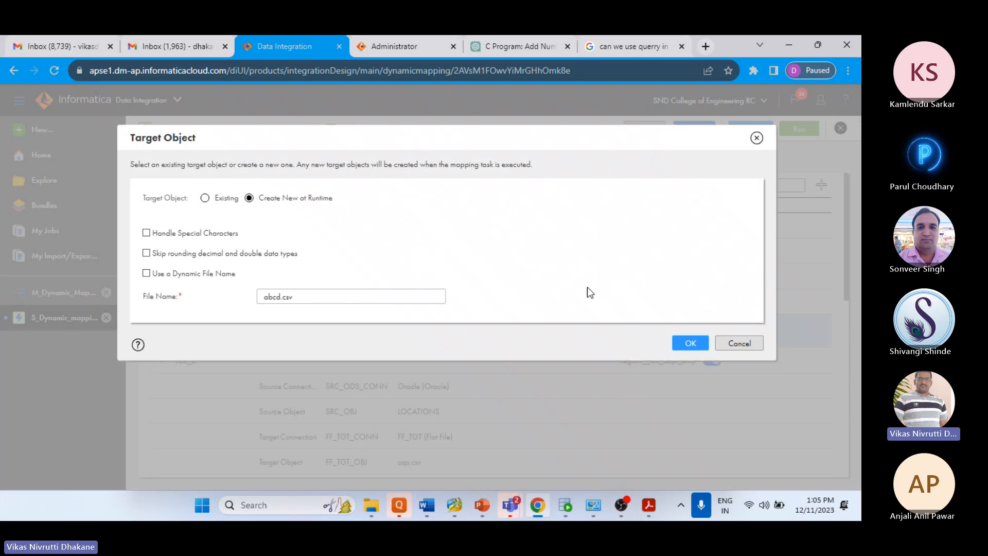
click(756, 144)
scroll(438, 309, down, 3)
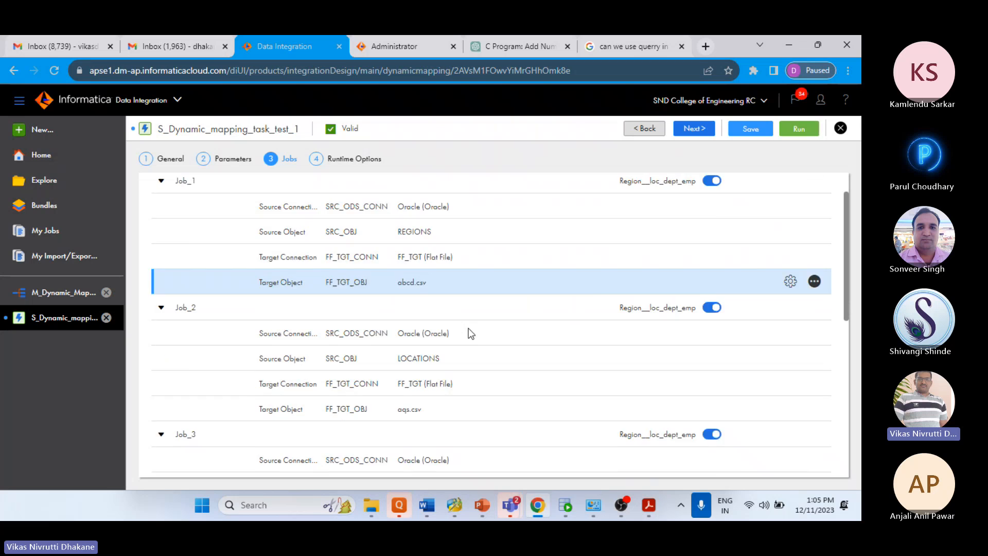
- Open M_Dynamic_Mapping and view the FF_TGT target's connection, object parameter and operation in enlarged properties
click(57, 293)
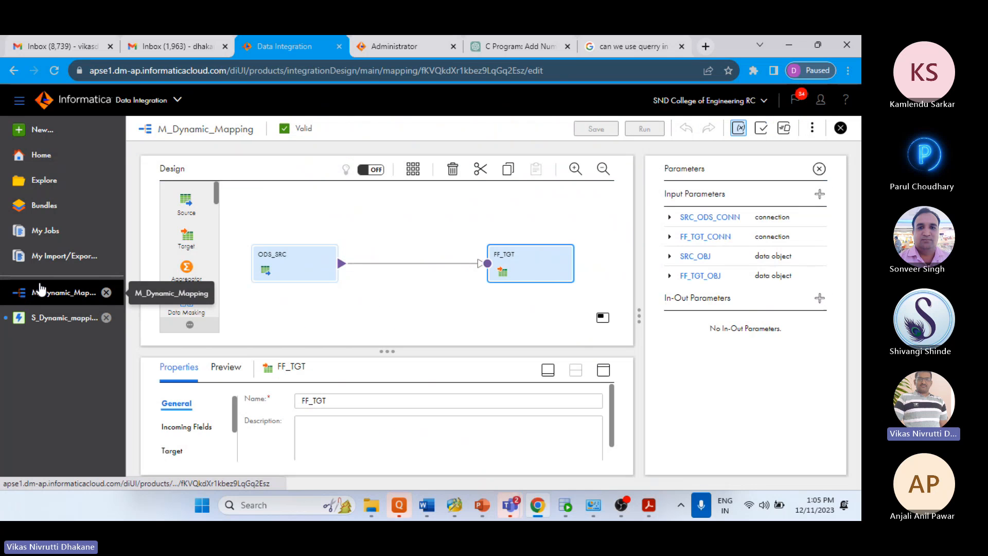
click(603, 370)
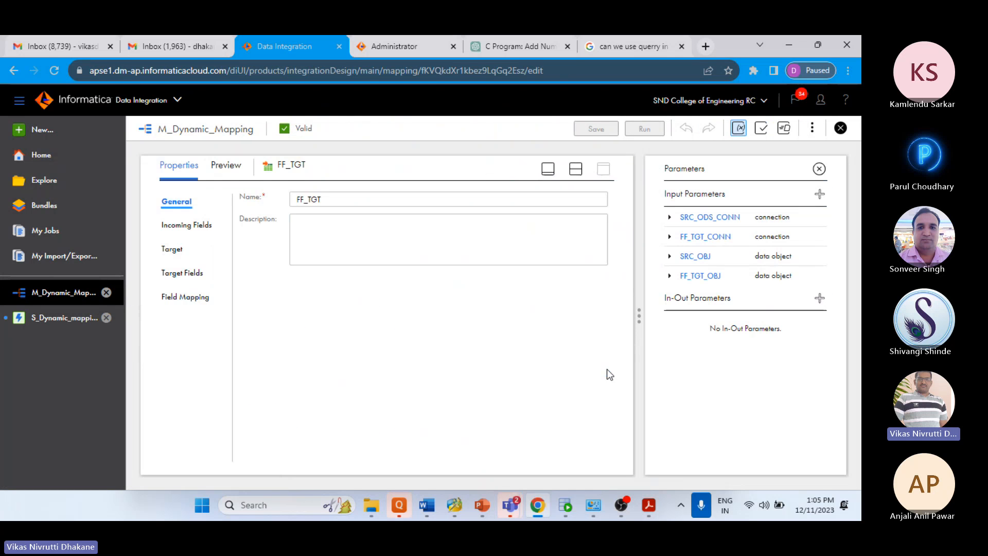
click(173, 250)
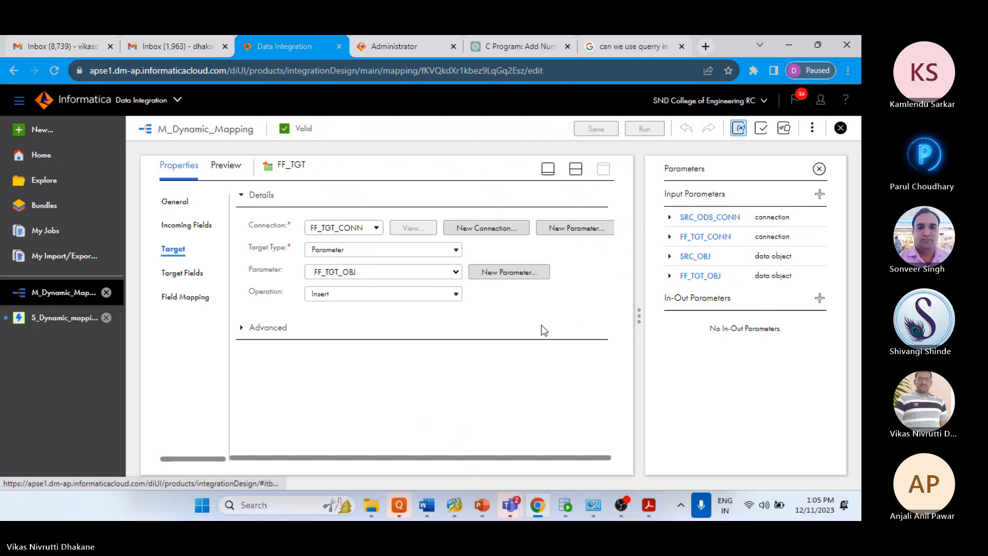
- Return to the dynamic mapping task and review its jobs, its group order and the groups available for Job_1
click(50, 325)
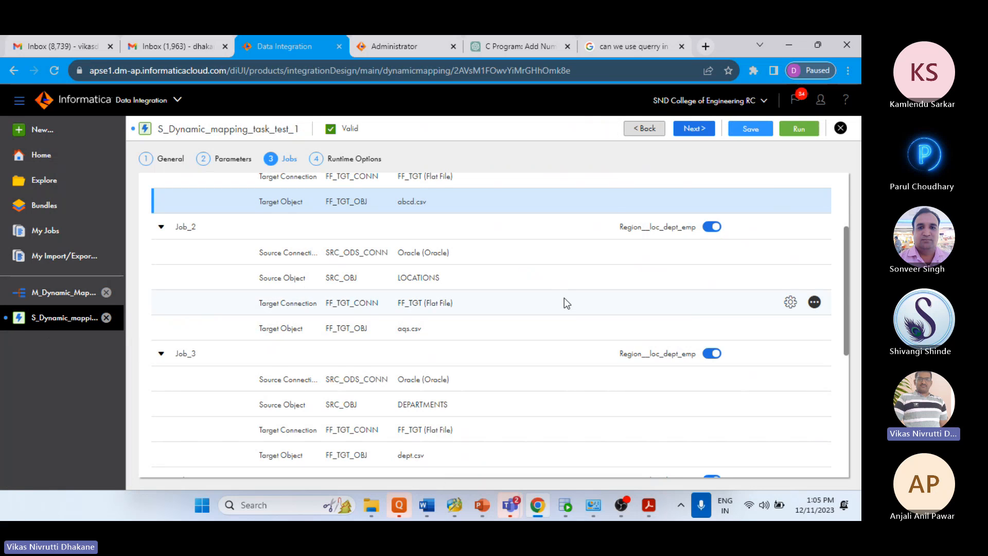
scroll(565, 297, down, 4)
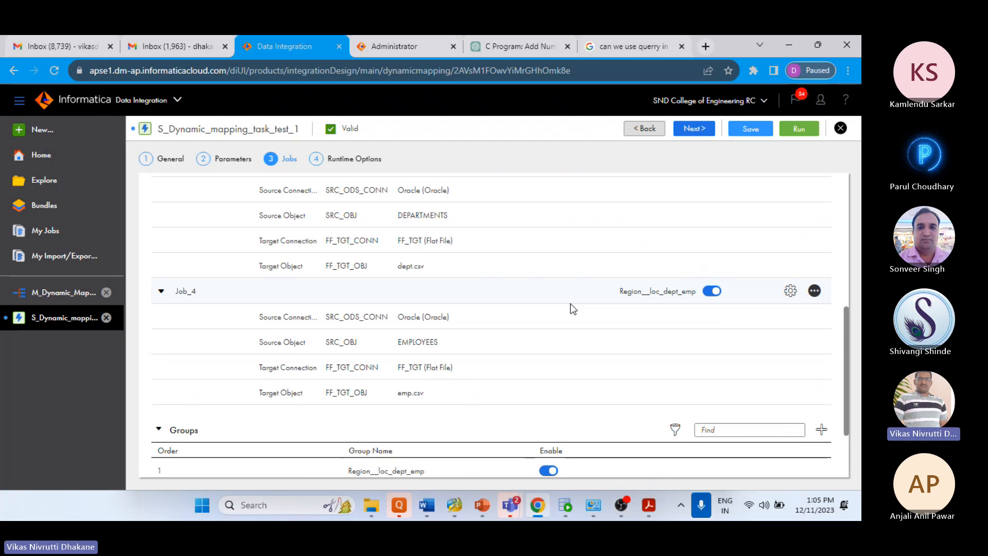
scroll(573, 309, down, 2)
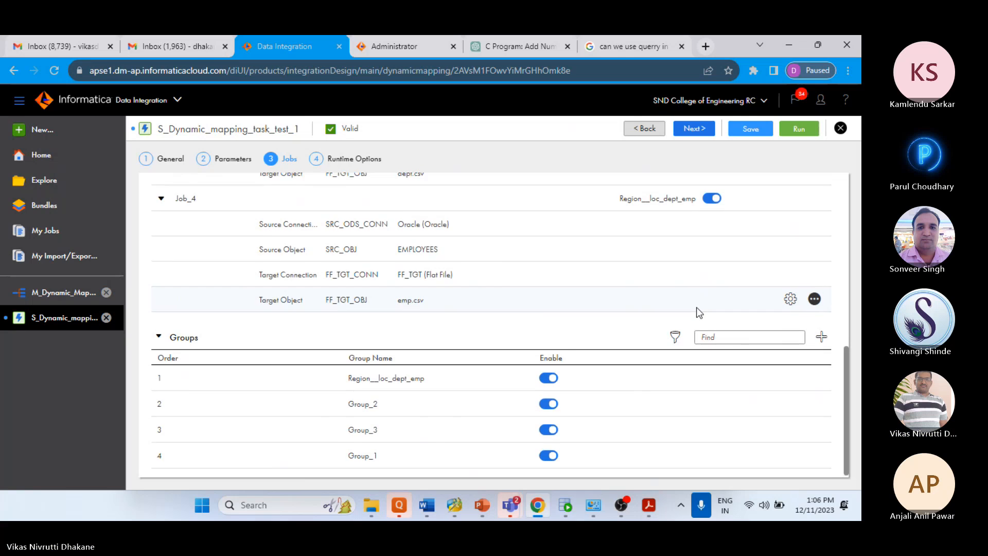
scroll(696, 310, up, 10)
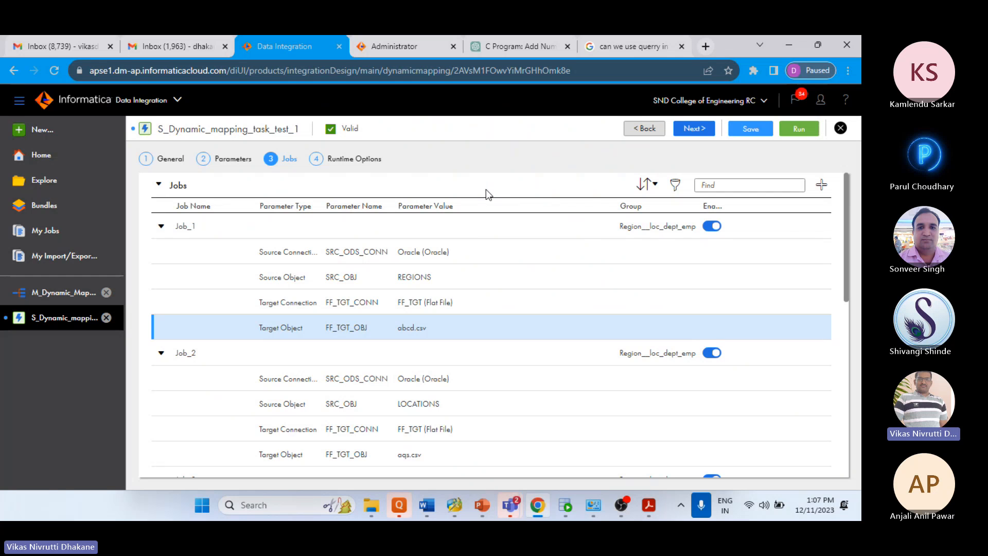
click(641, 226)
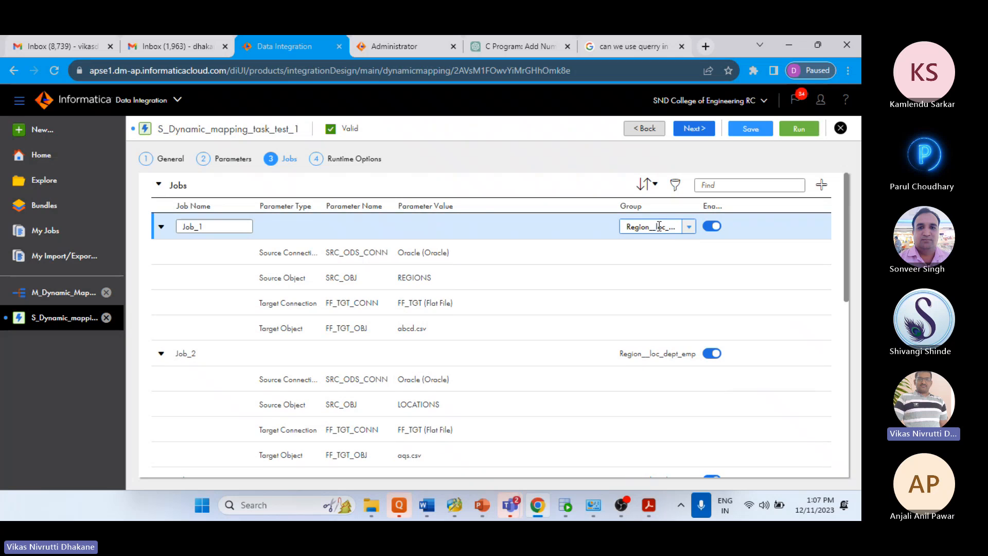
click(690, 228)
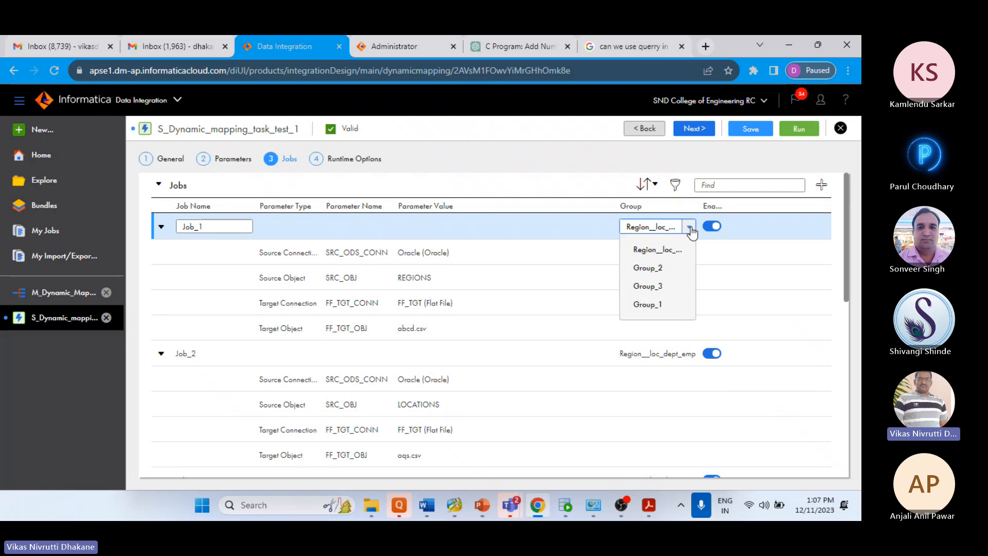
click(468, 252)
- Delete the unused groups Group_2, Group_3 and Group_1, keeping only Region__loc_dept_emp
scroll(503, 318, down, 4)
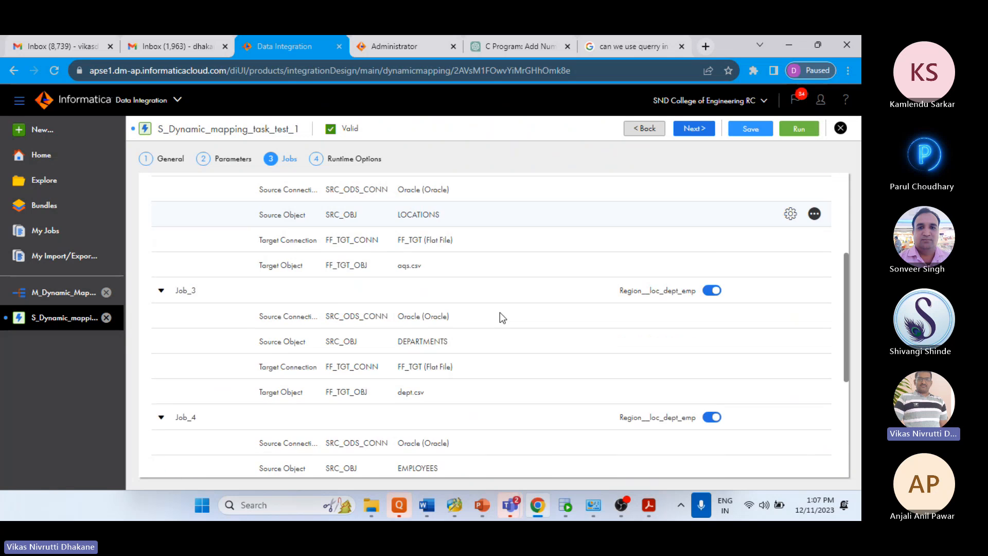
scroll(464, 304, down, 5)
click(816, 404)
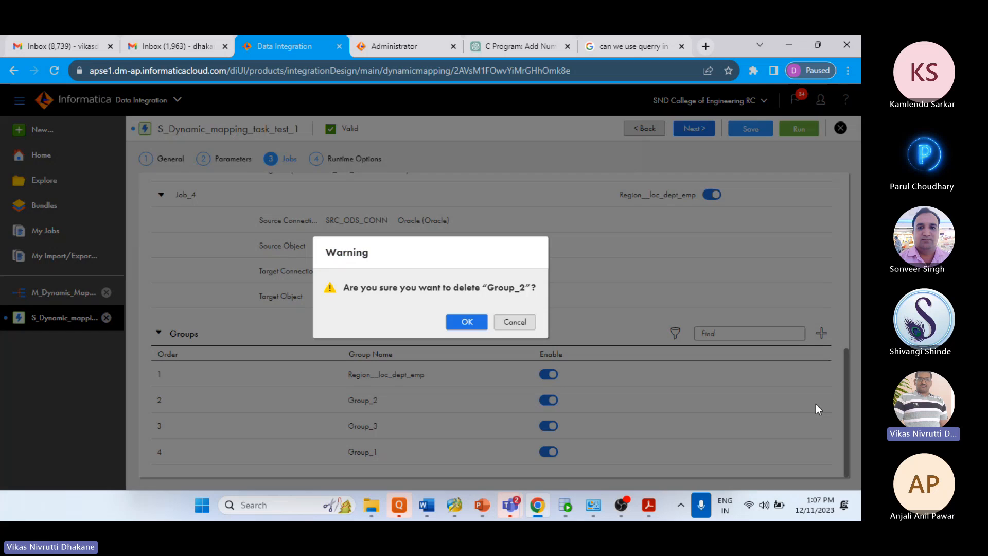
click(465, 322)
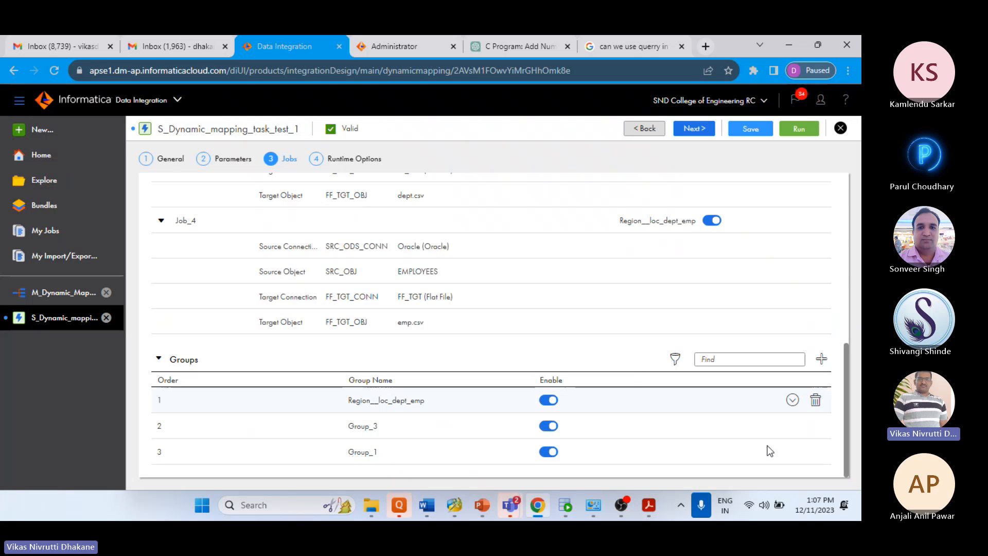
click(817, 426)
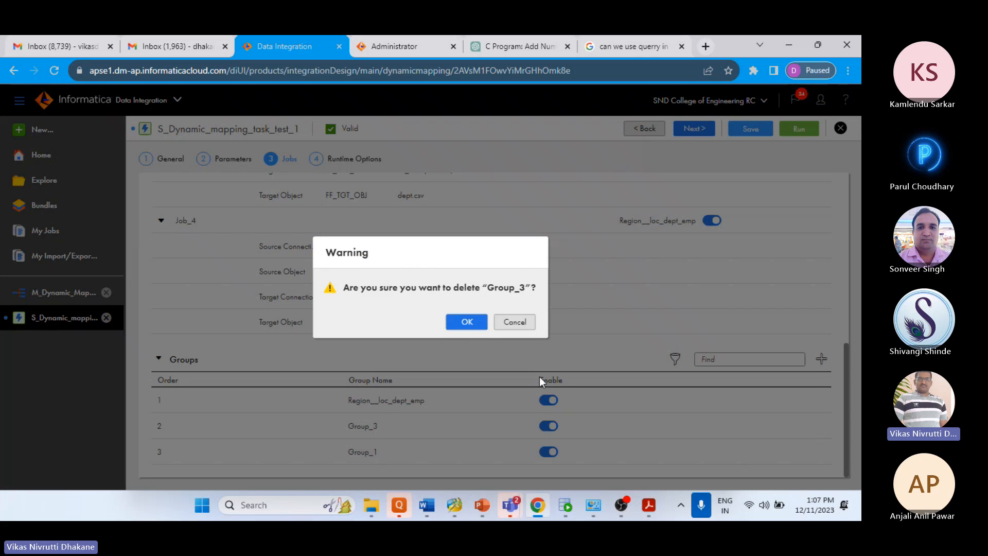
click(474, 328)
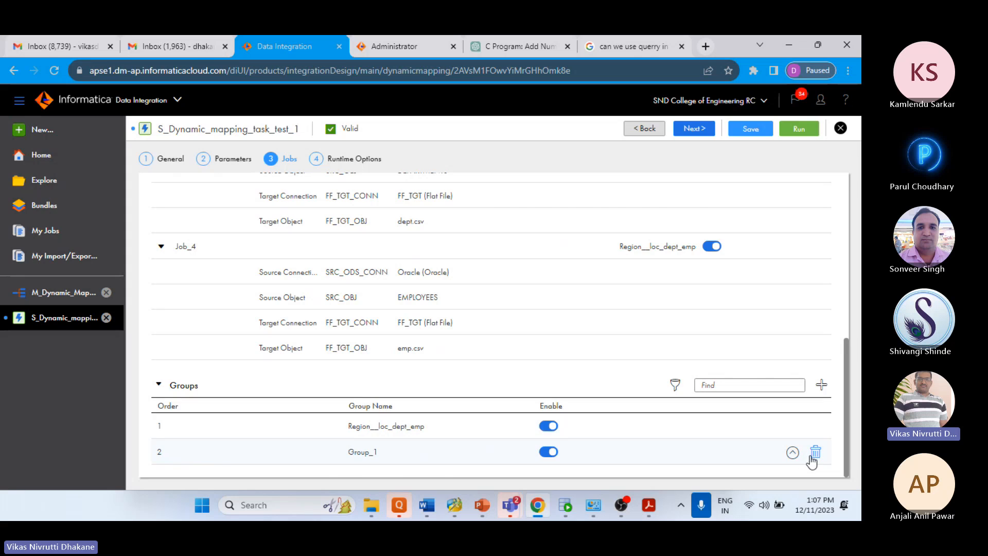
click(816, 453)
click(467, 321)
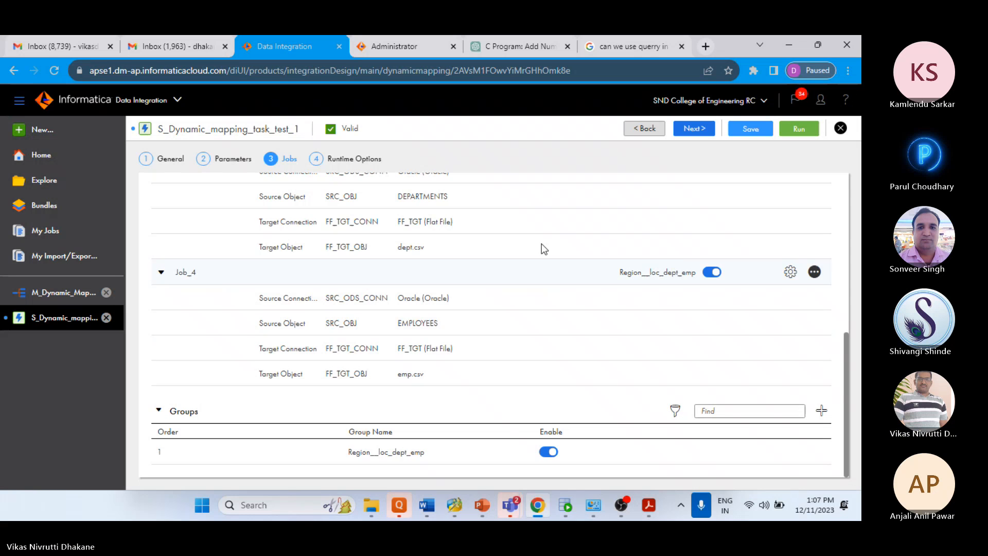
- Check the task's runtime options once more and return to its jobs
scroll(566, 232, up, 10)
click(695, 128)
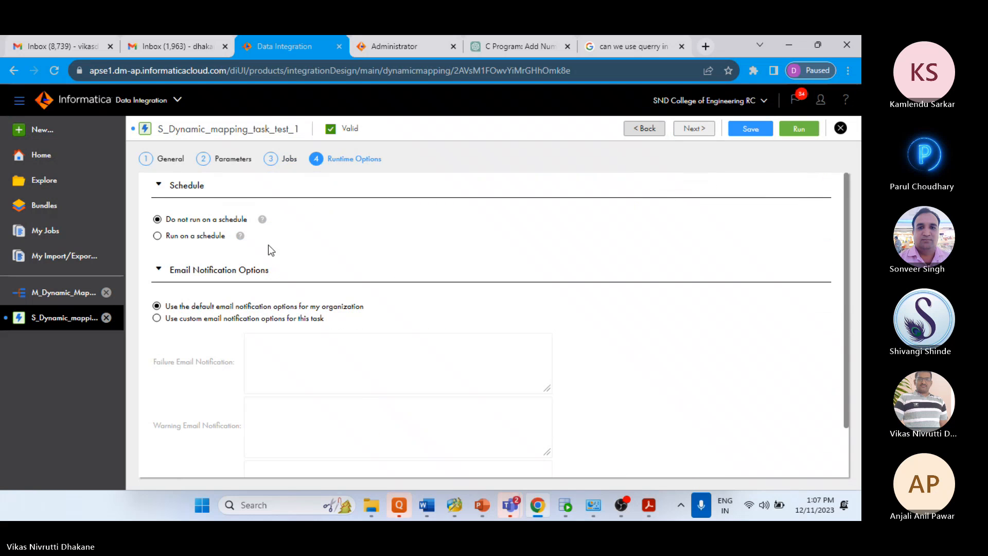
click(285, 160)
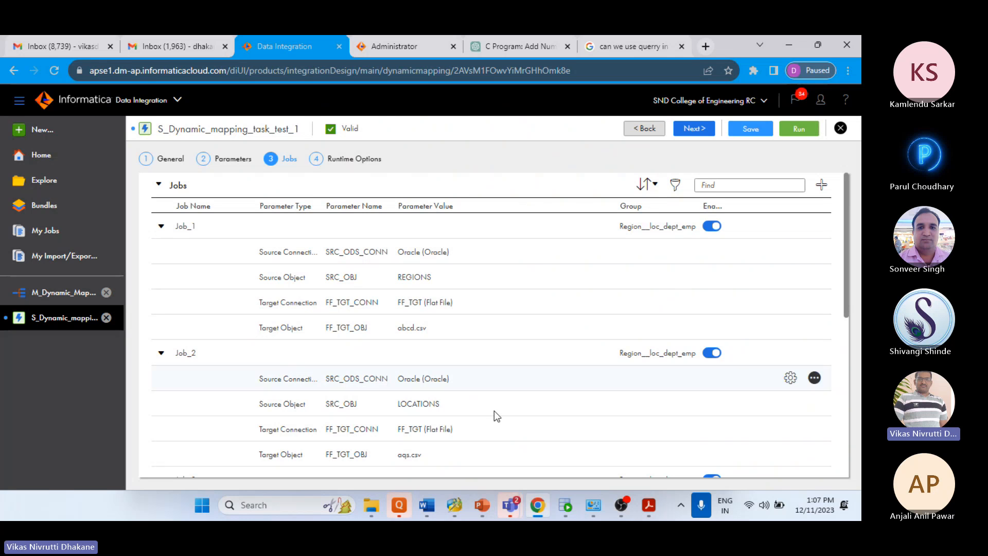
- Check the Teams call window and review the dynamic mapping task's jobs and remaining group in the browser
mouse_move(509, 517)
click(518, 463)
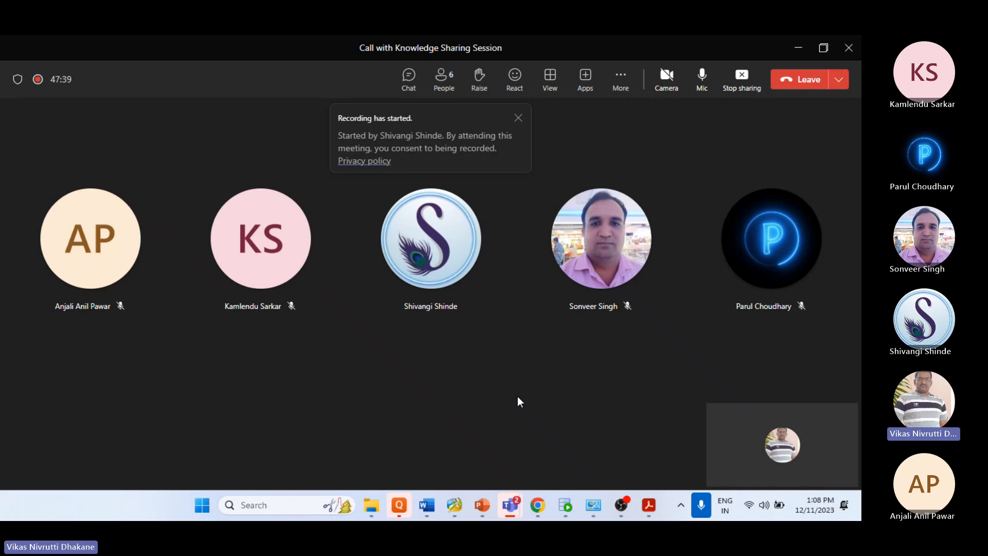
click(543, 505)
scroll(385, 403, down, 4)
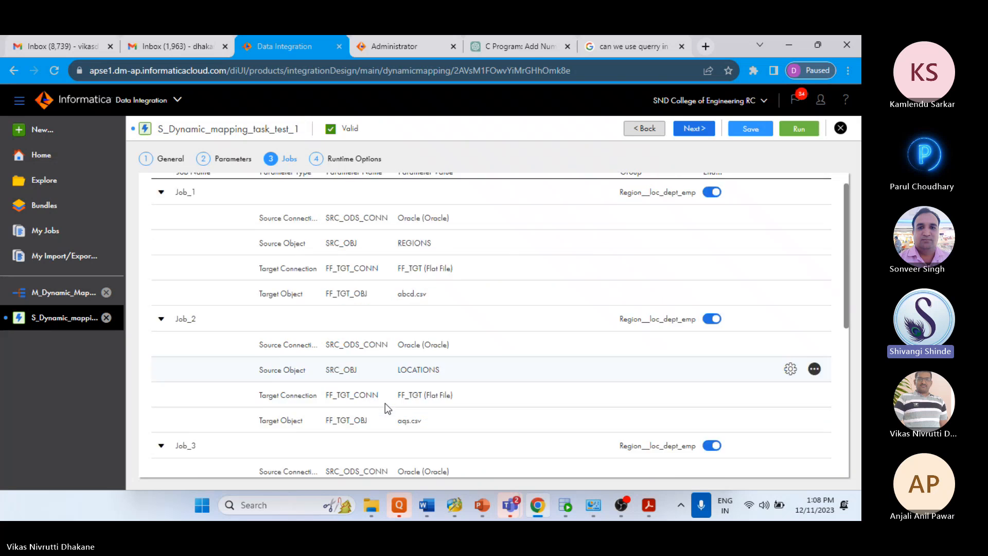
scroll(385, 403, down, 3)
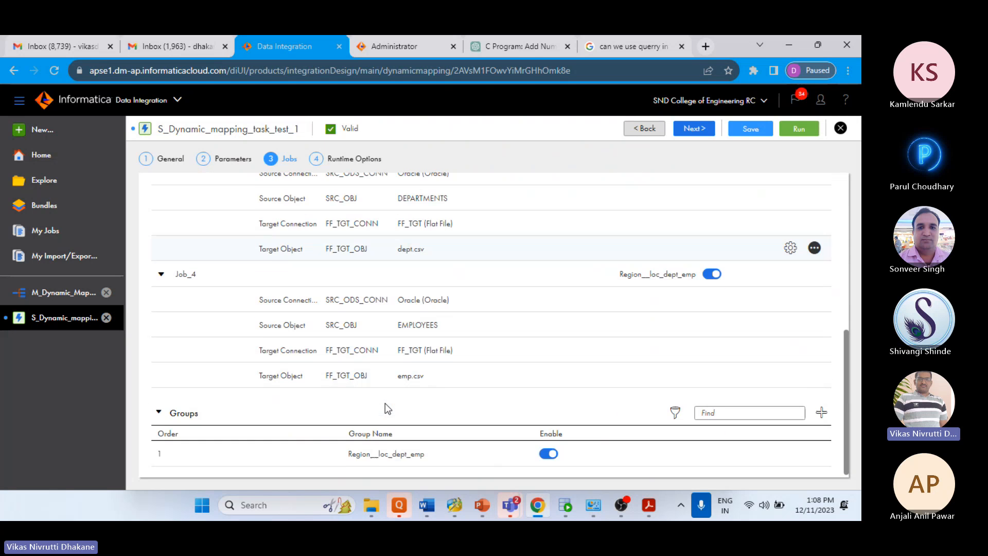
scroll(385, 404, up, 10)
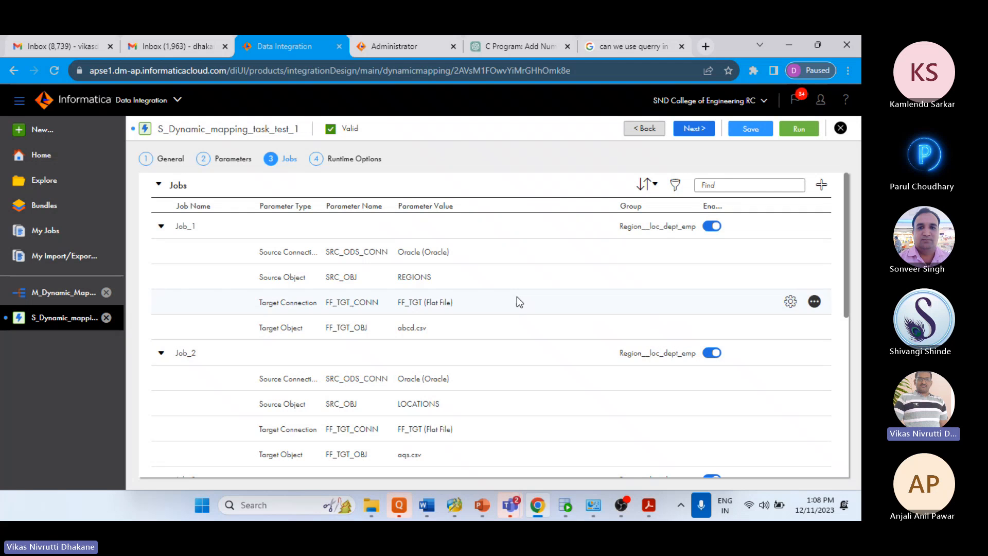
mouse_move(507, 510)
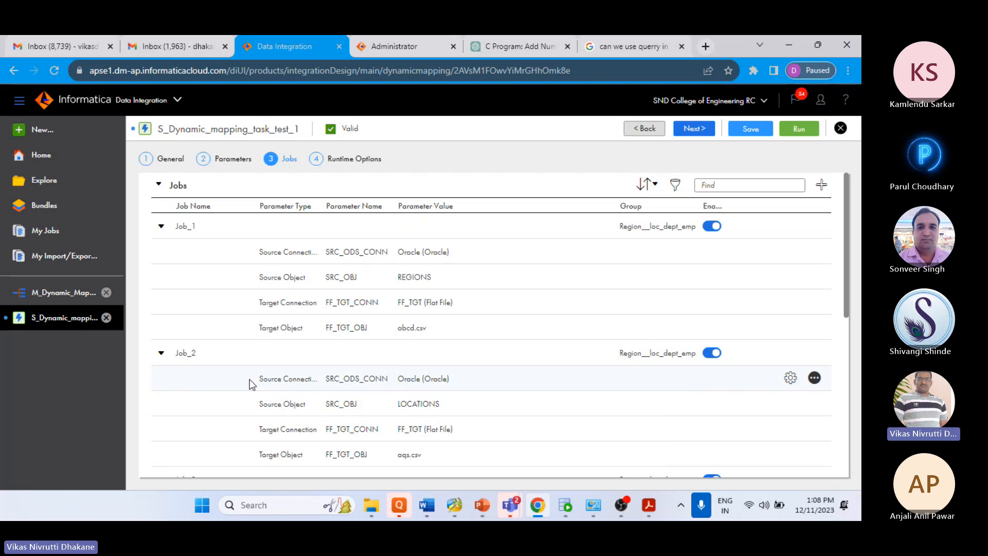
scroll(403, 381, down, 2)
scroll(403, 384, up, 2)
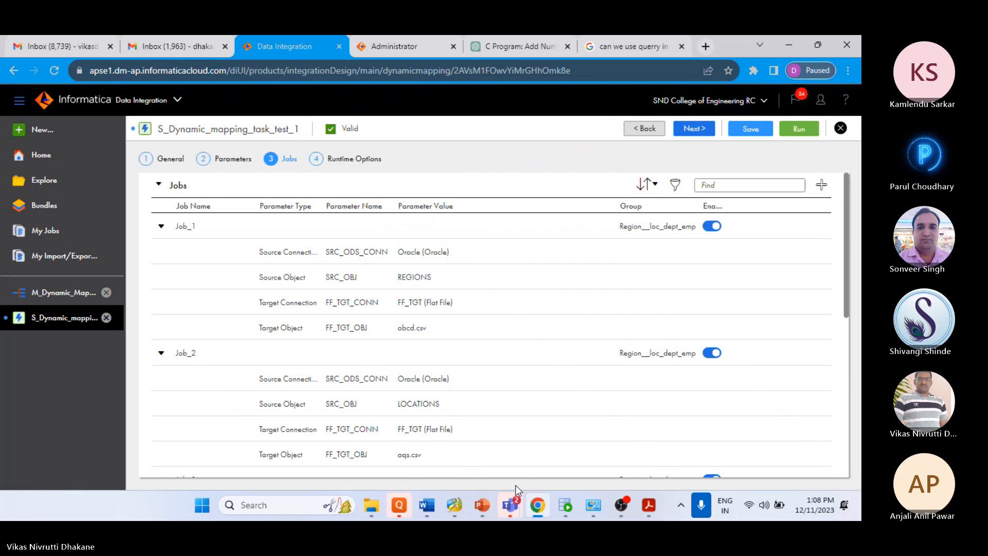
click(571, 421)
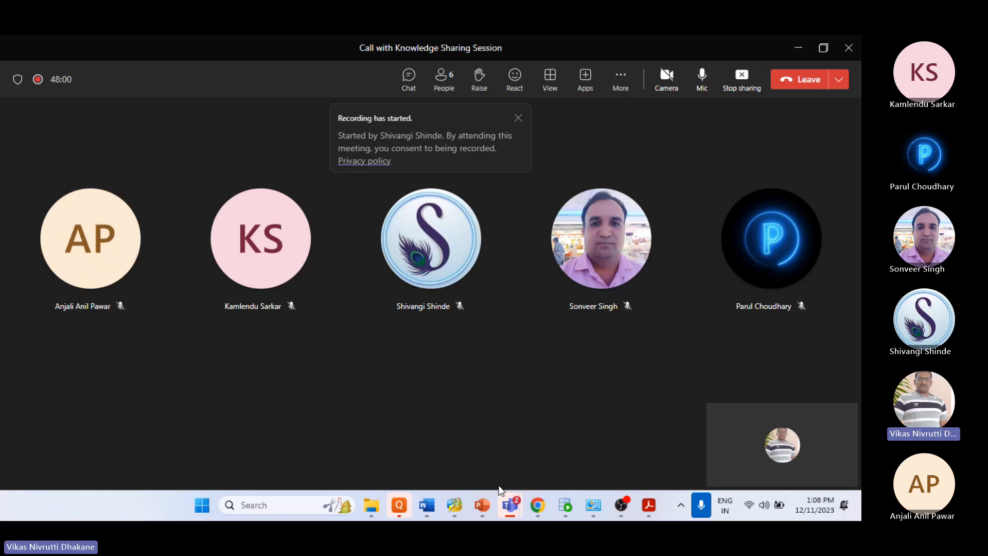
click(537, 505)
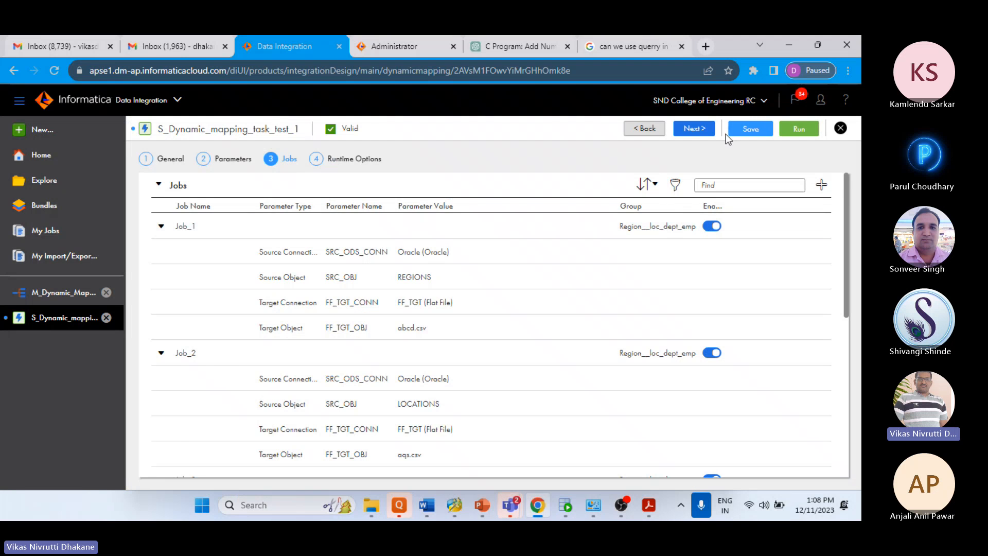
- Proceed to the runtime options, save S_Dynamic_mapping_task_test_1 and run it
click(693, 130)
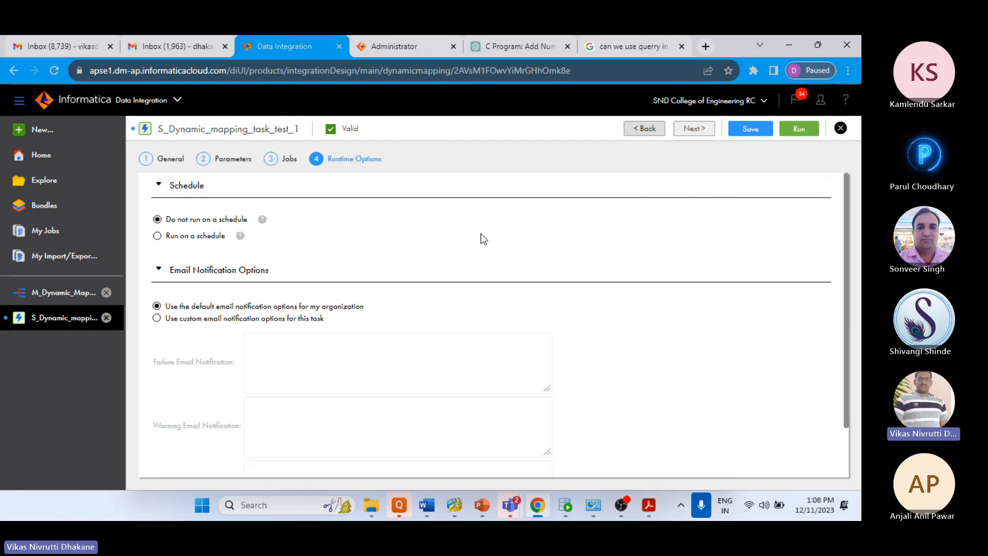
click(743, 132)
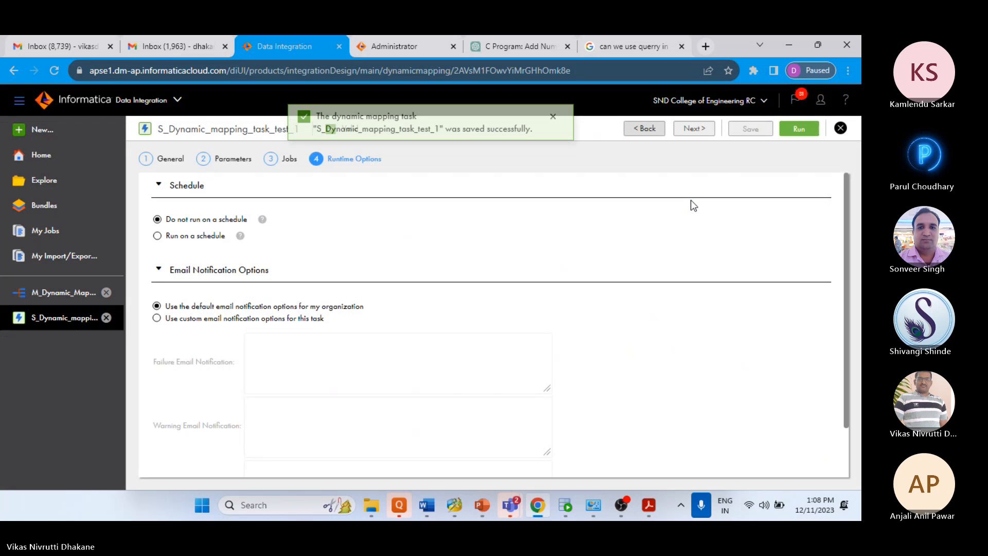
click(799, 129)
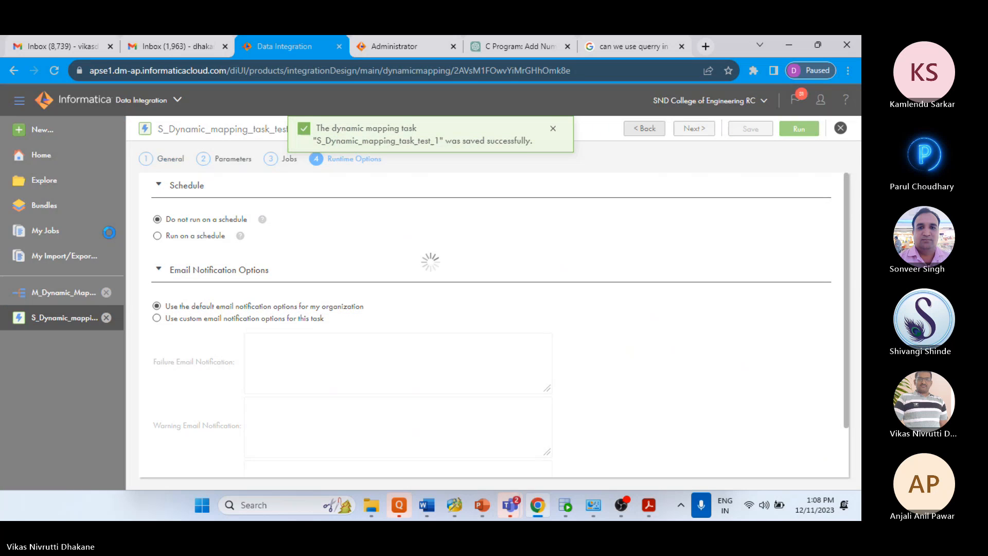
- Open My Jobs, refresh the list and open the subtasks of the latest dynamic mapping task run
click(60, 237)
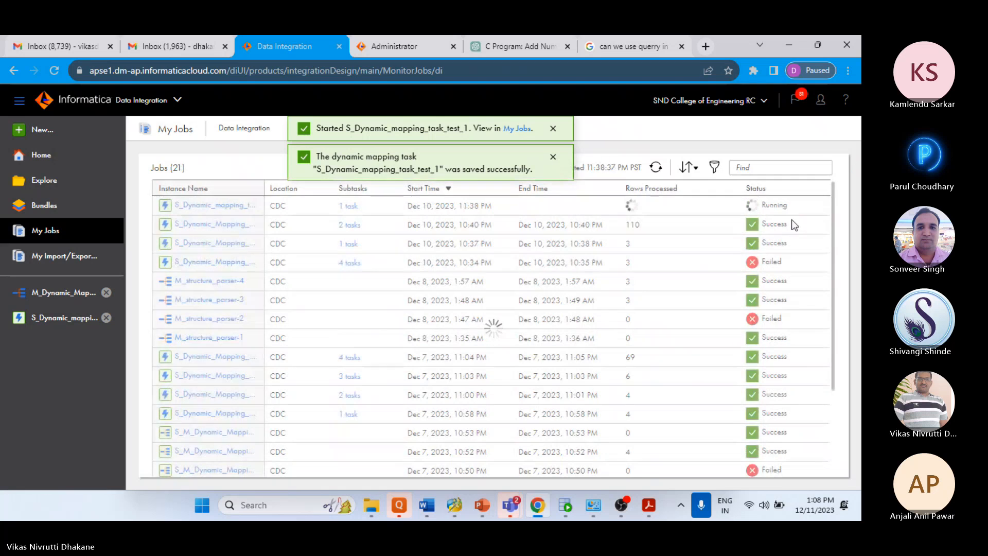
click(656, 167)
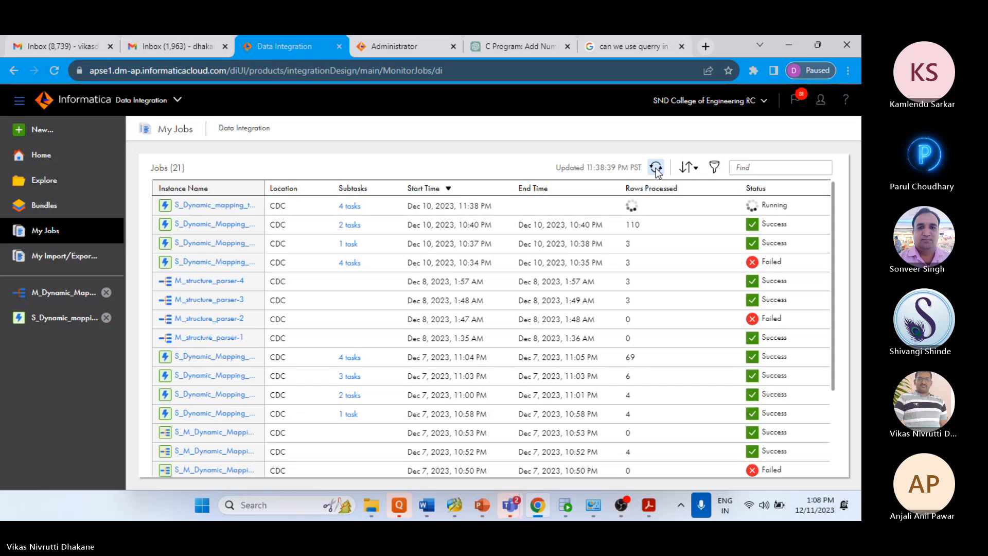
click(657, 169)
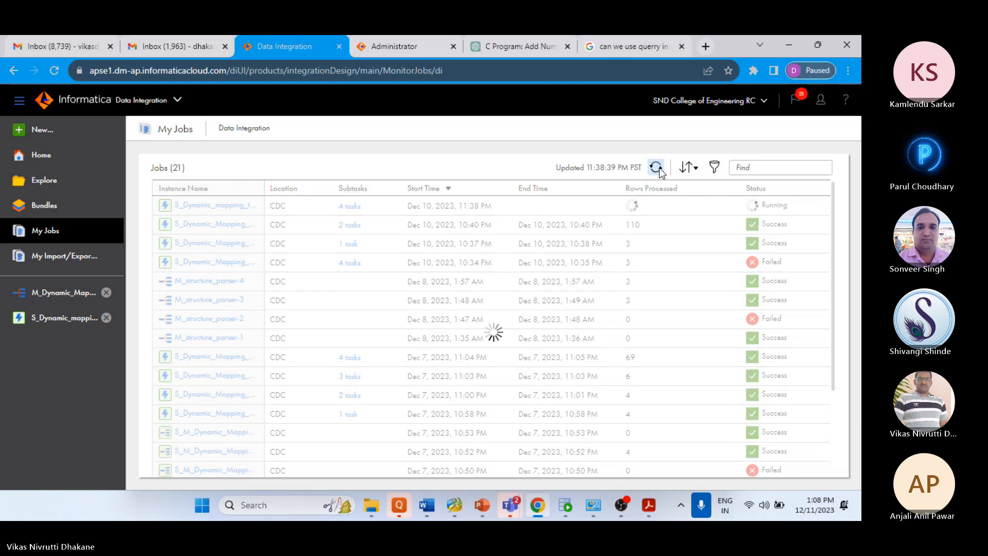
click(354, 208)
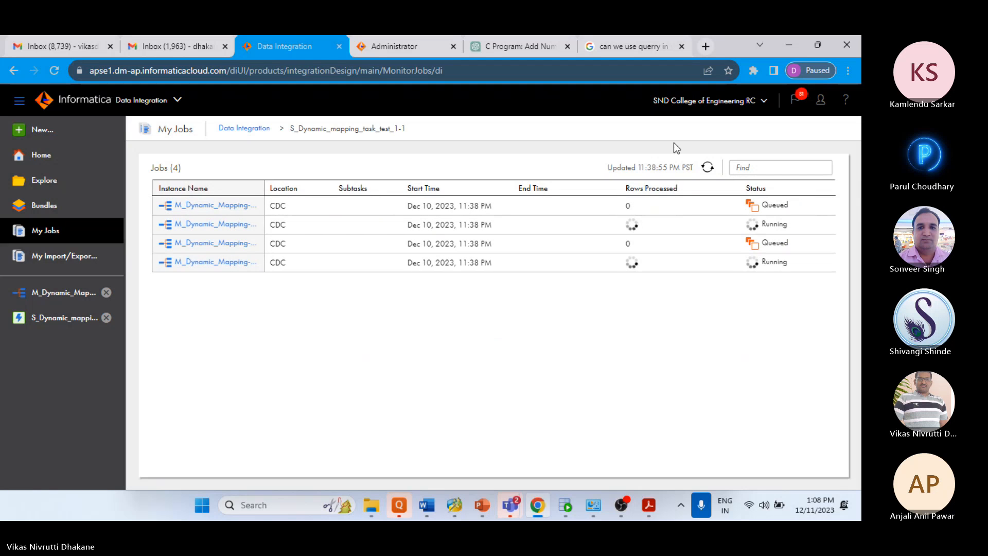
- Refresh the subtask statuses, adjust the Instance Name column to show full names, and return to the complete job list
click(715, 165)
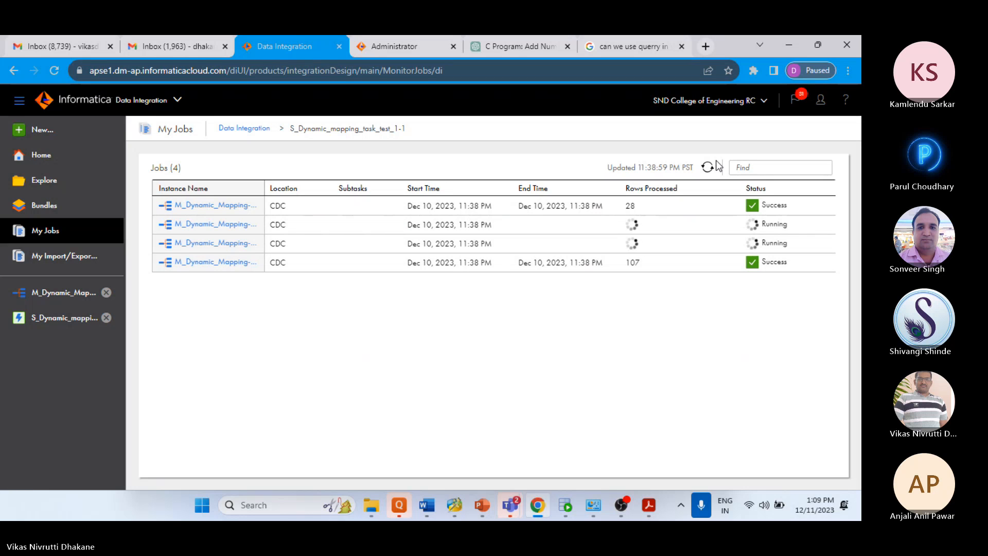
click(712, 173)
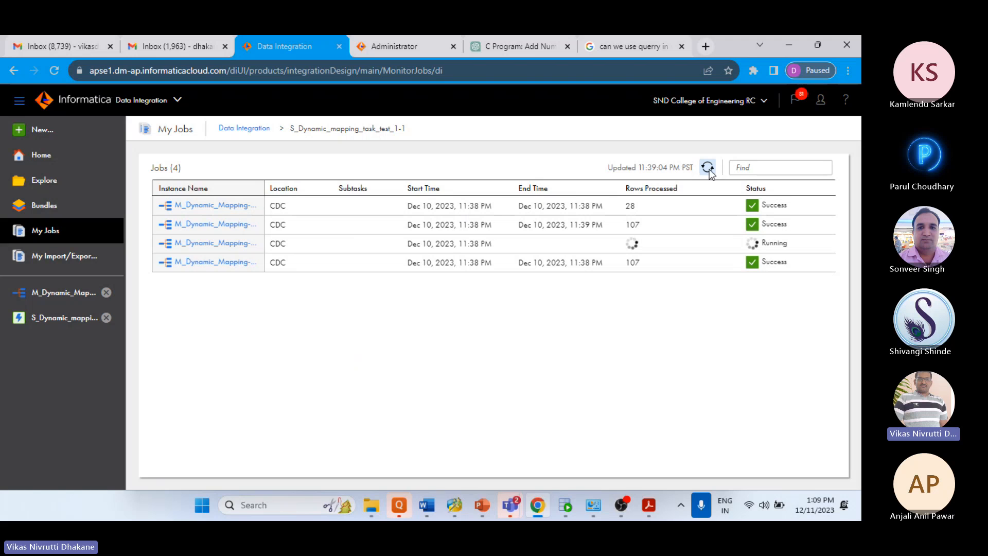
drag(265, 188, 302, 189)
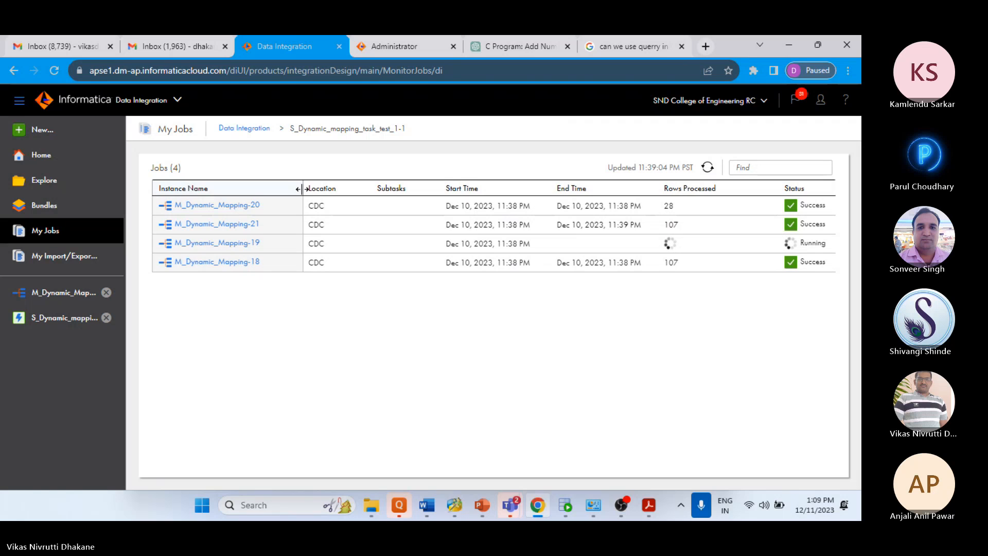
drag(302, 189, 283, 188)
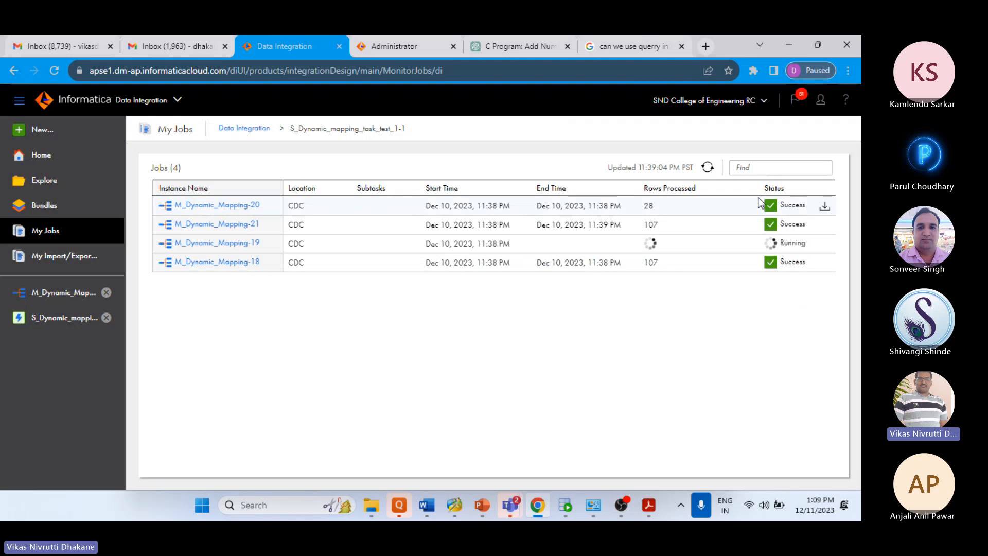
click(708, 167)
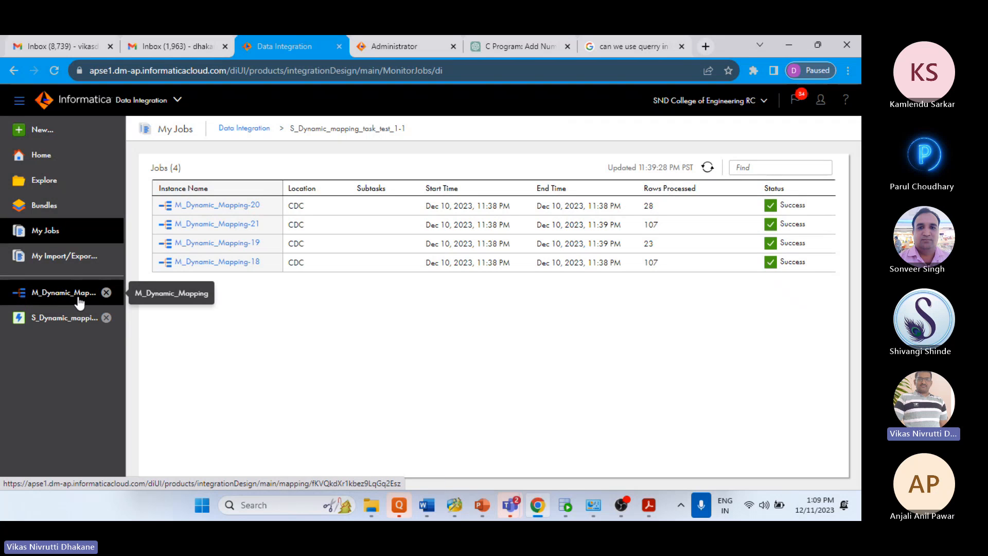
click(258, 131)
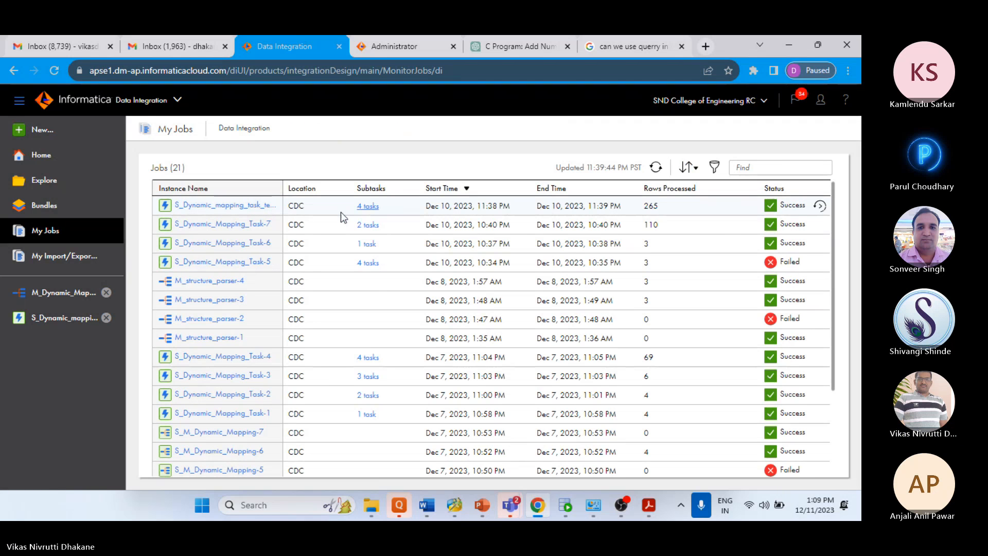
- Switch to File Explorer and open the R38training folder on the E drive
click(371, 505)
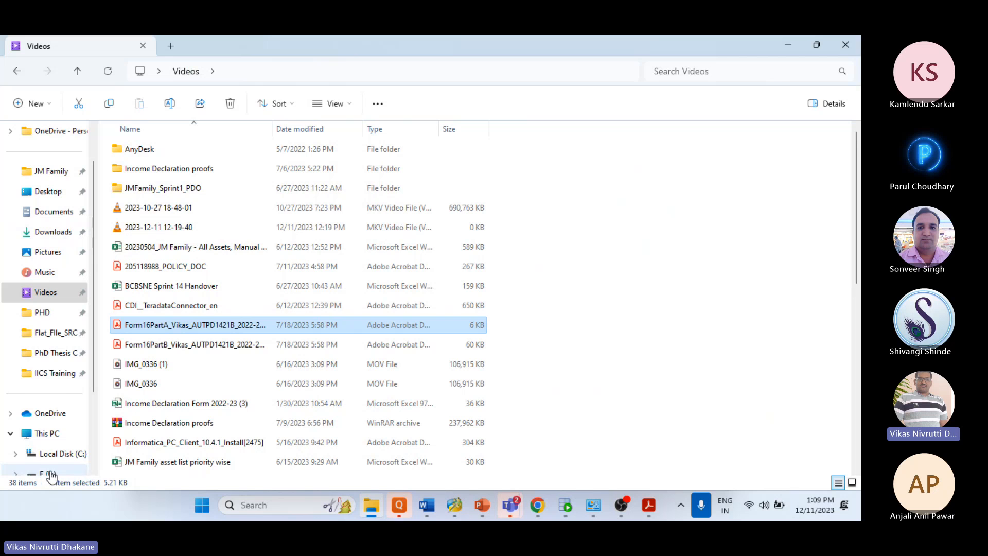
scroll(50, 450, down, 2)
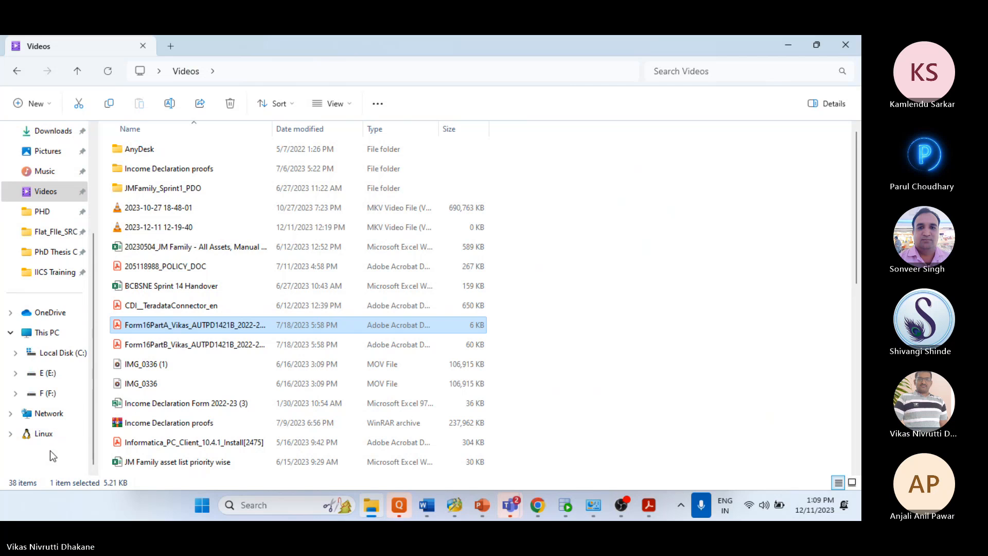
click(58, 373)
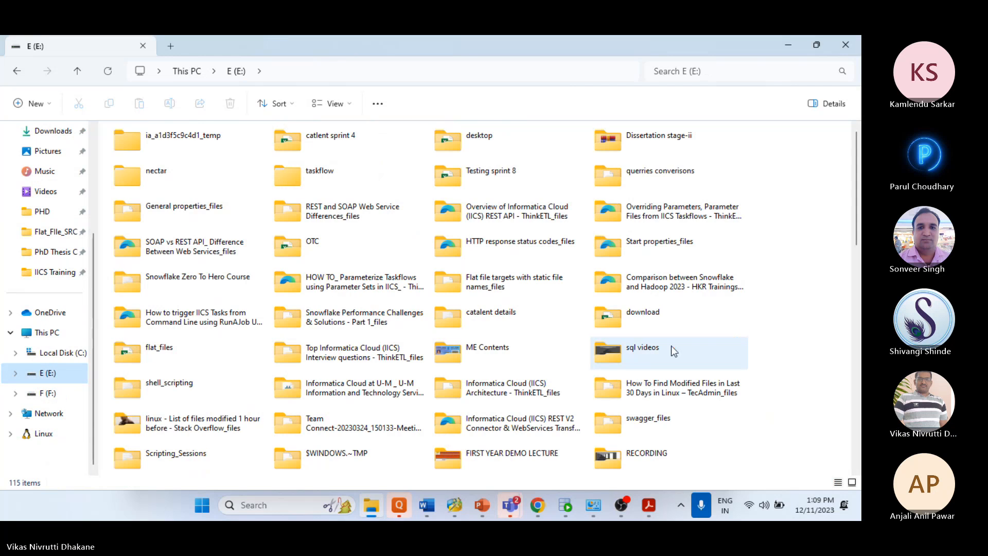
scroll(655, 415, down, 2)
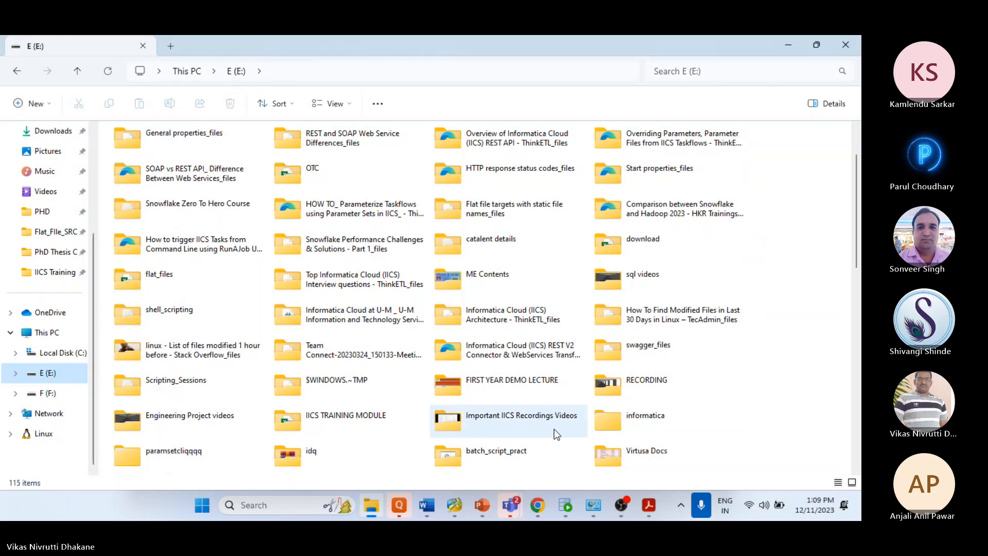
click(547, 411)
key(r)
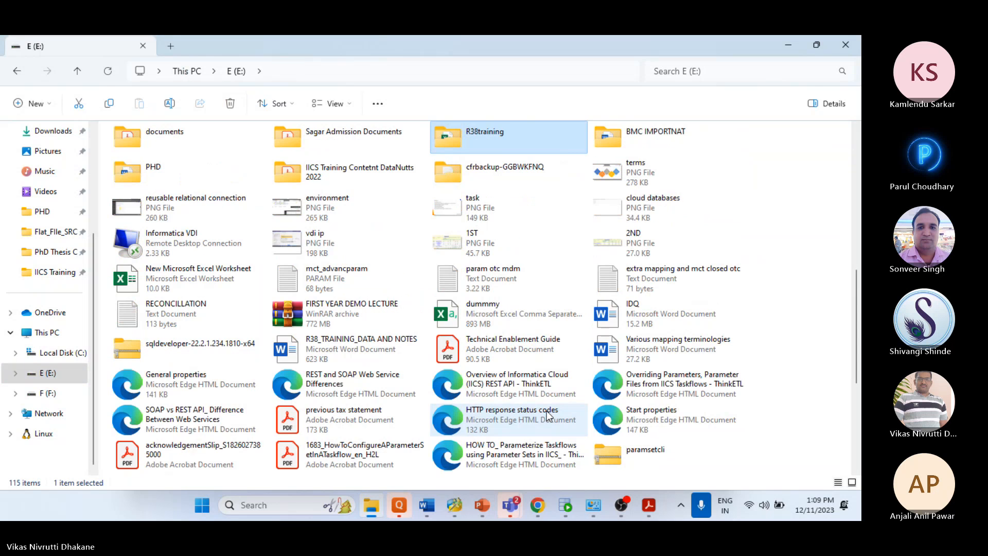
double_click(470, 130)
scroll(310, 336, down, 1)
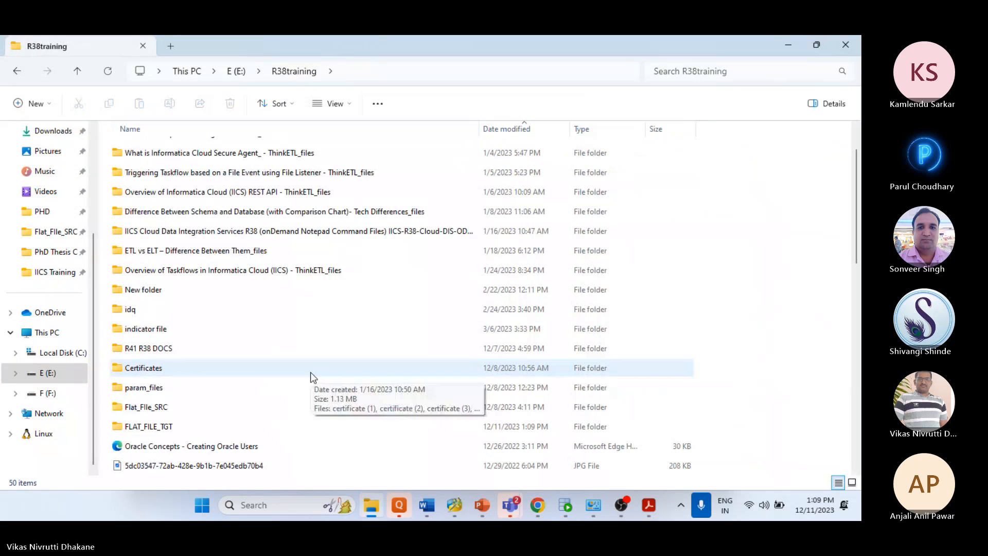
- Open the FLAT_FILE_TGT folder, order its files newest first by modification date, and select abcd, aqs, emp and dept
double_click(188, 433)
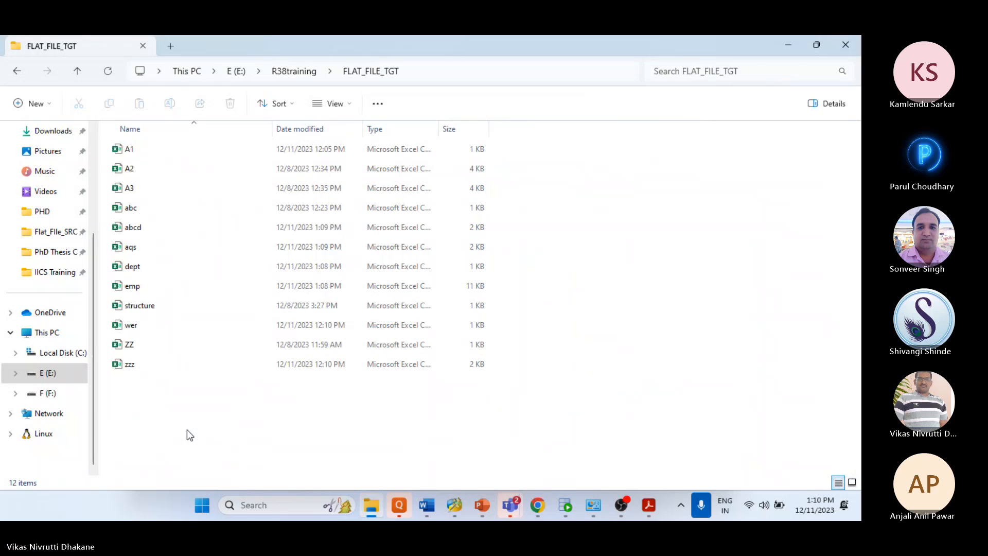
click(312, 129)
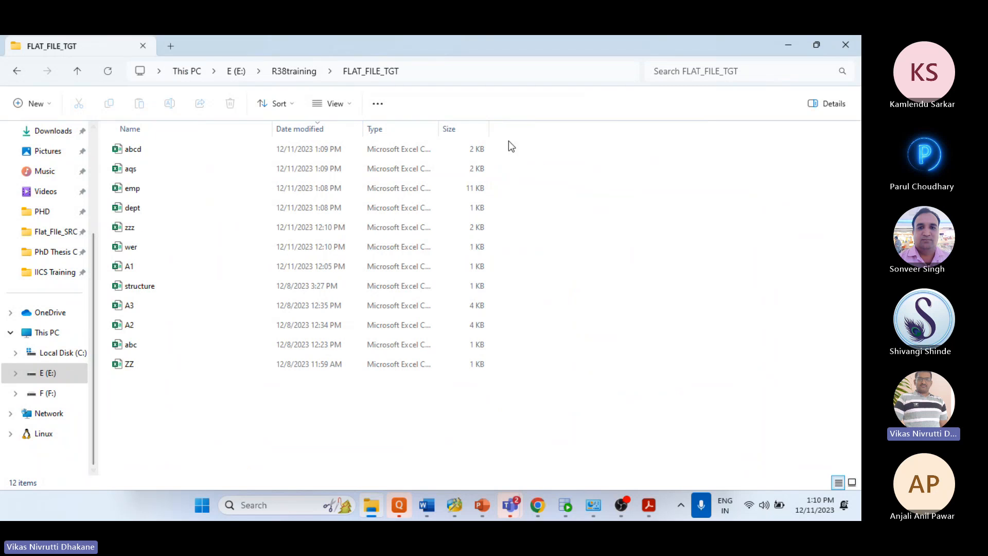
drag(508, 141, 298, 209)
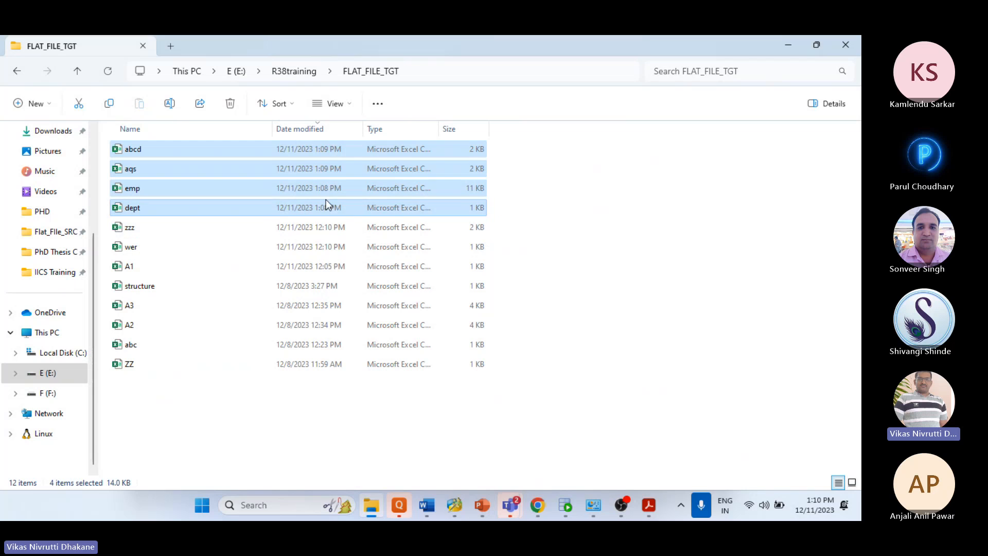
- Switch back to the browser and view the dynamic mapping task's runtime options and M_Dynamic_Mapping's target properties
click(538, 507)
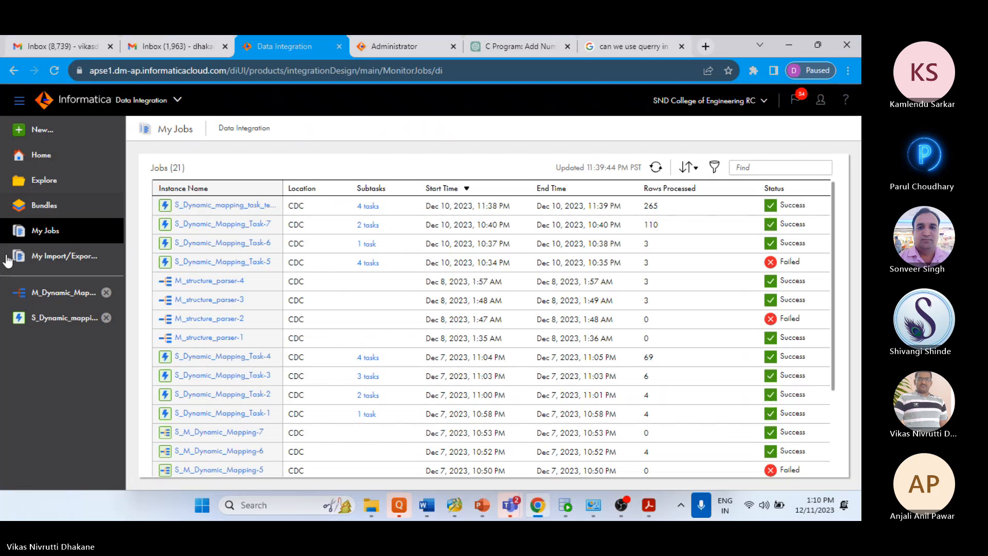
click(55, 321)
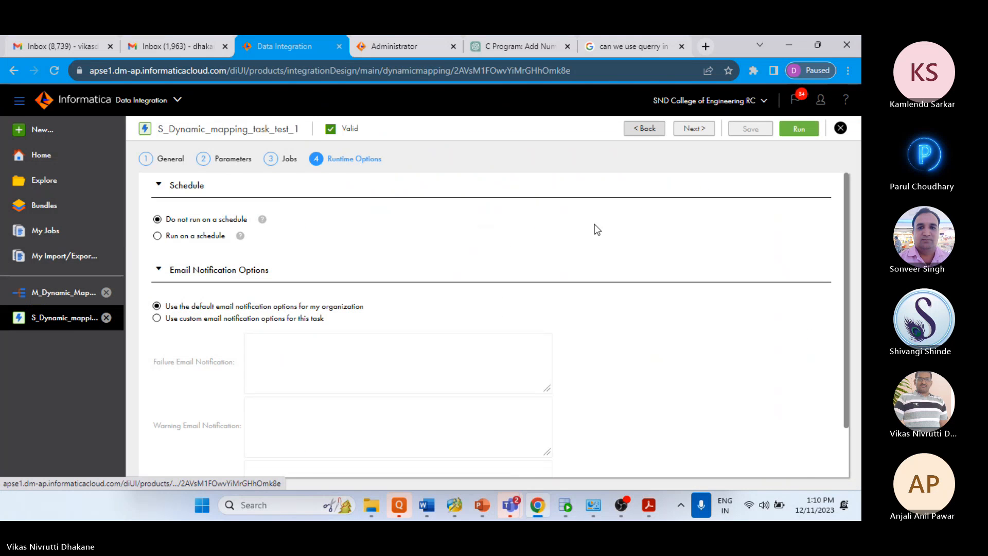
scroll(461, 207, down, 1)
scroll(463, 207, up, 1)
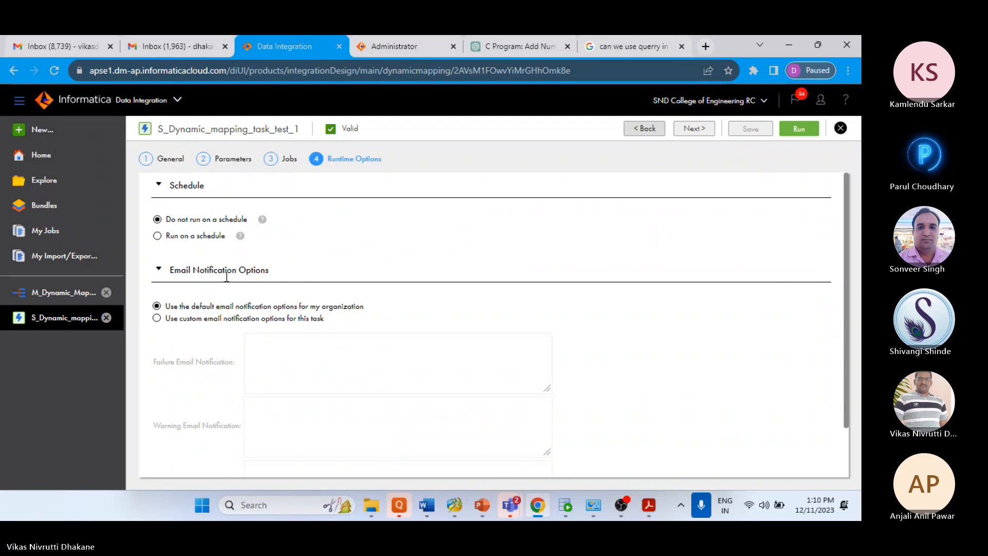
click(51, 292)
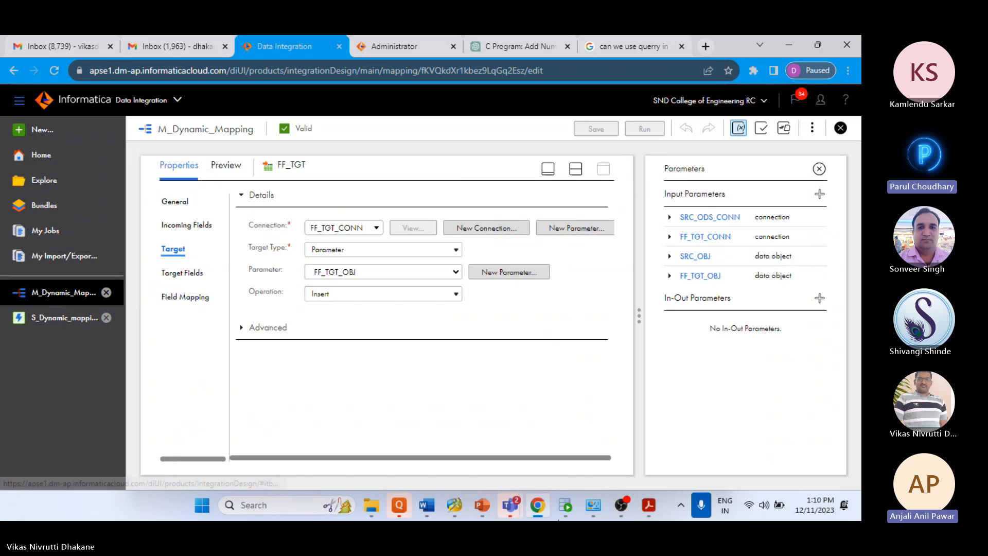
- Switch to the Teams call window and stop sharing the screen
mouse_move(510, 505)
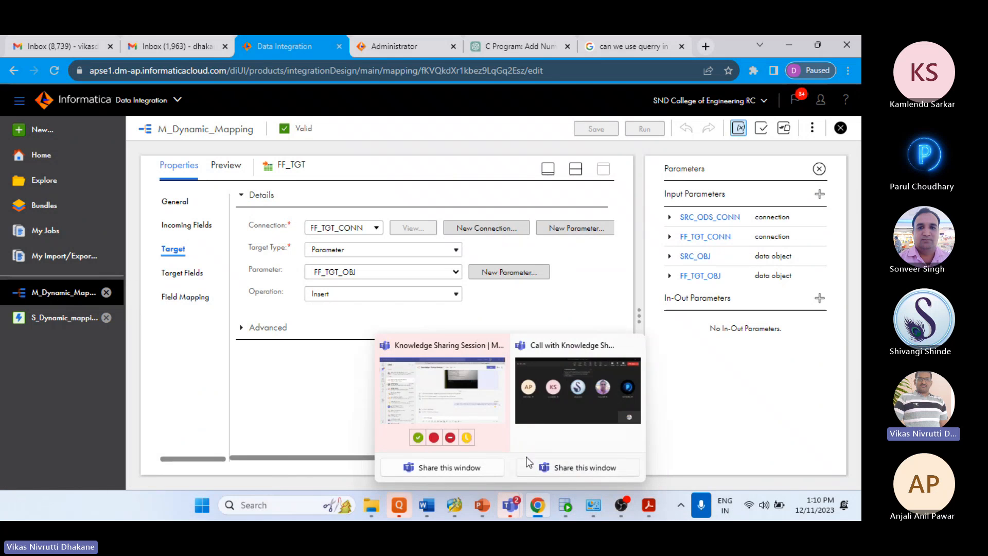
click(536, 434)
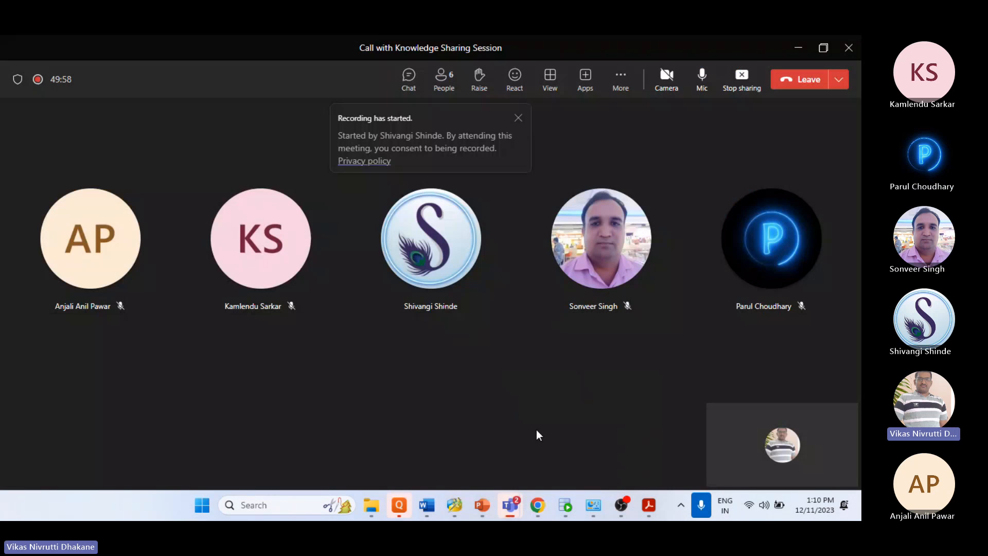
click(741, 87)
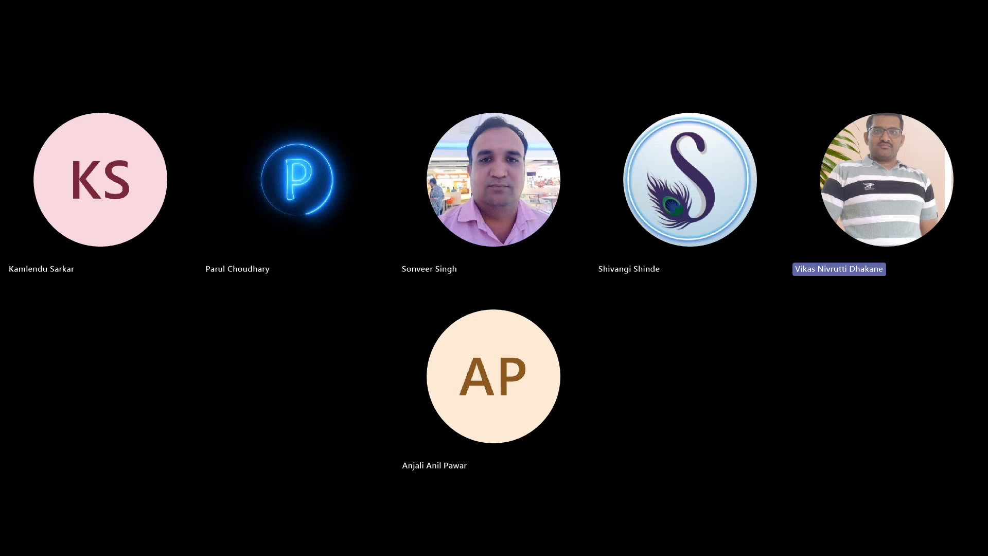